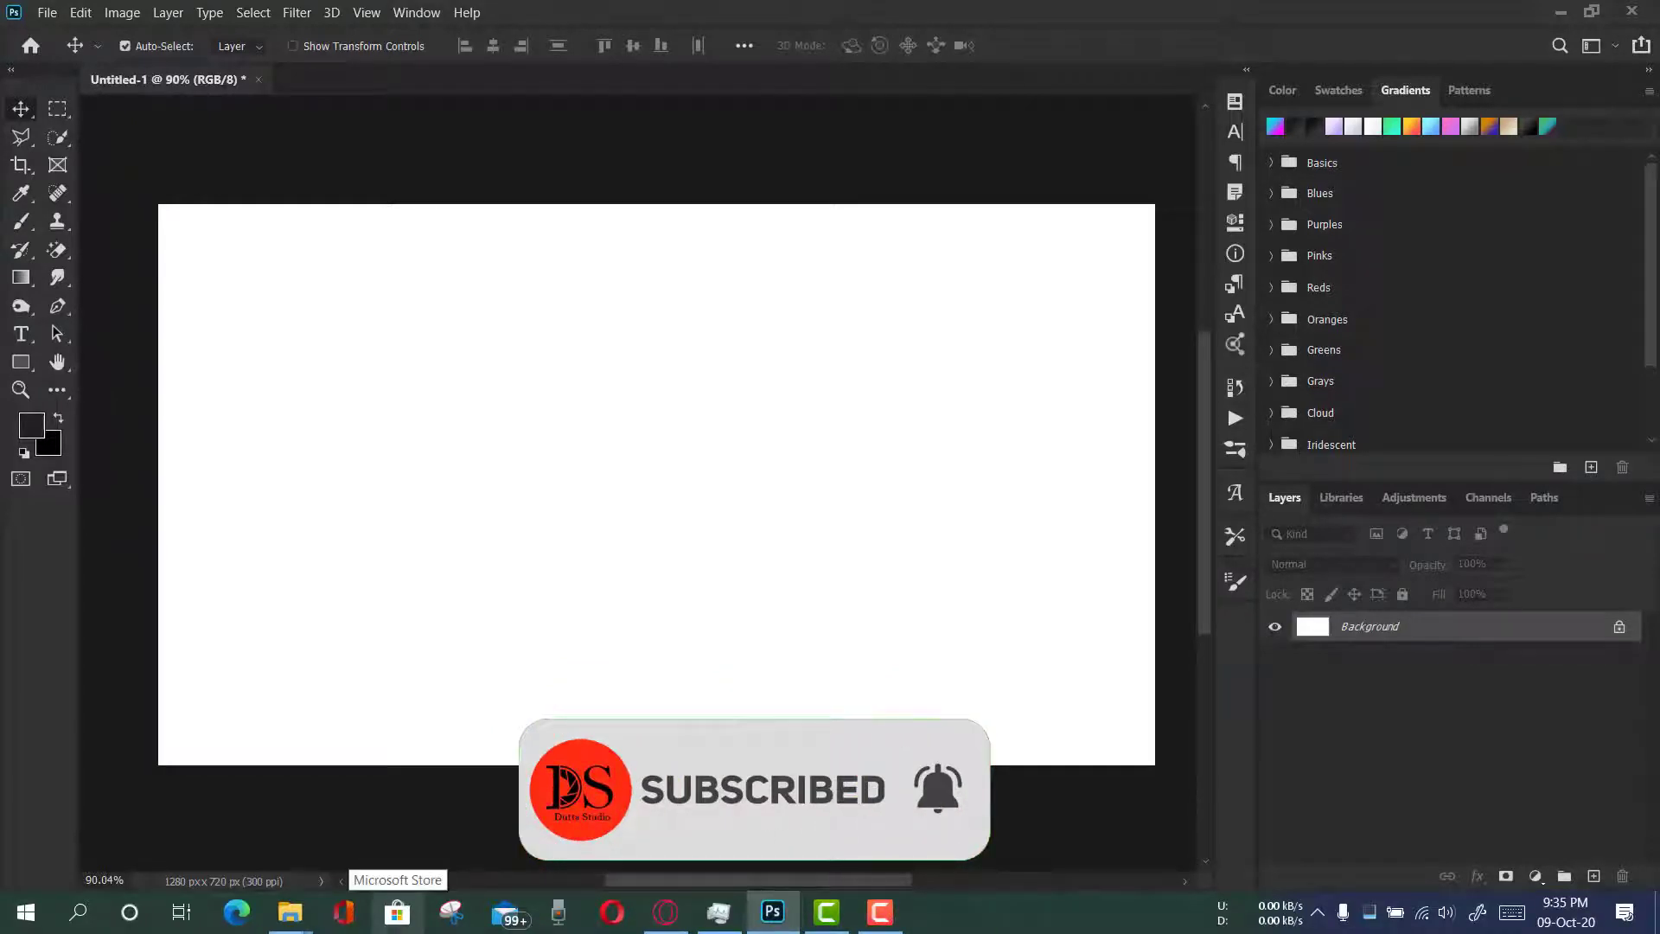
# Place Untitled-1.jpg from the Desktop's Duttastudio > Thumbnails folder as an embedded image filling the canvas
pyautogui.click(48, 14)
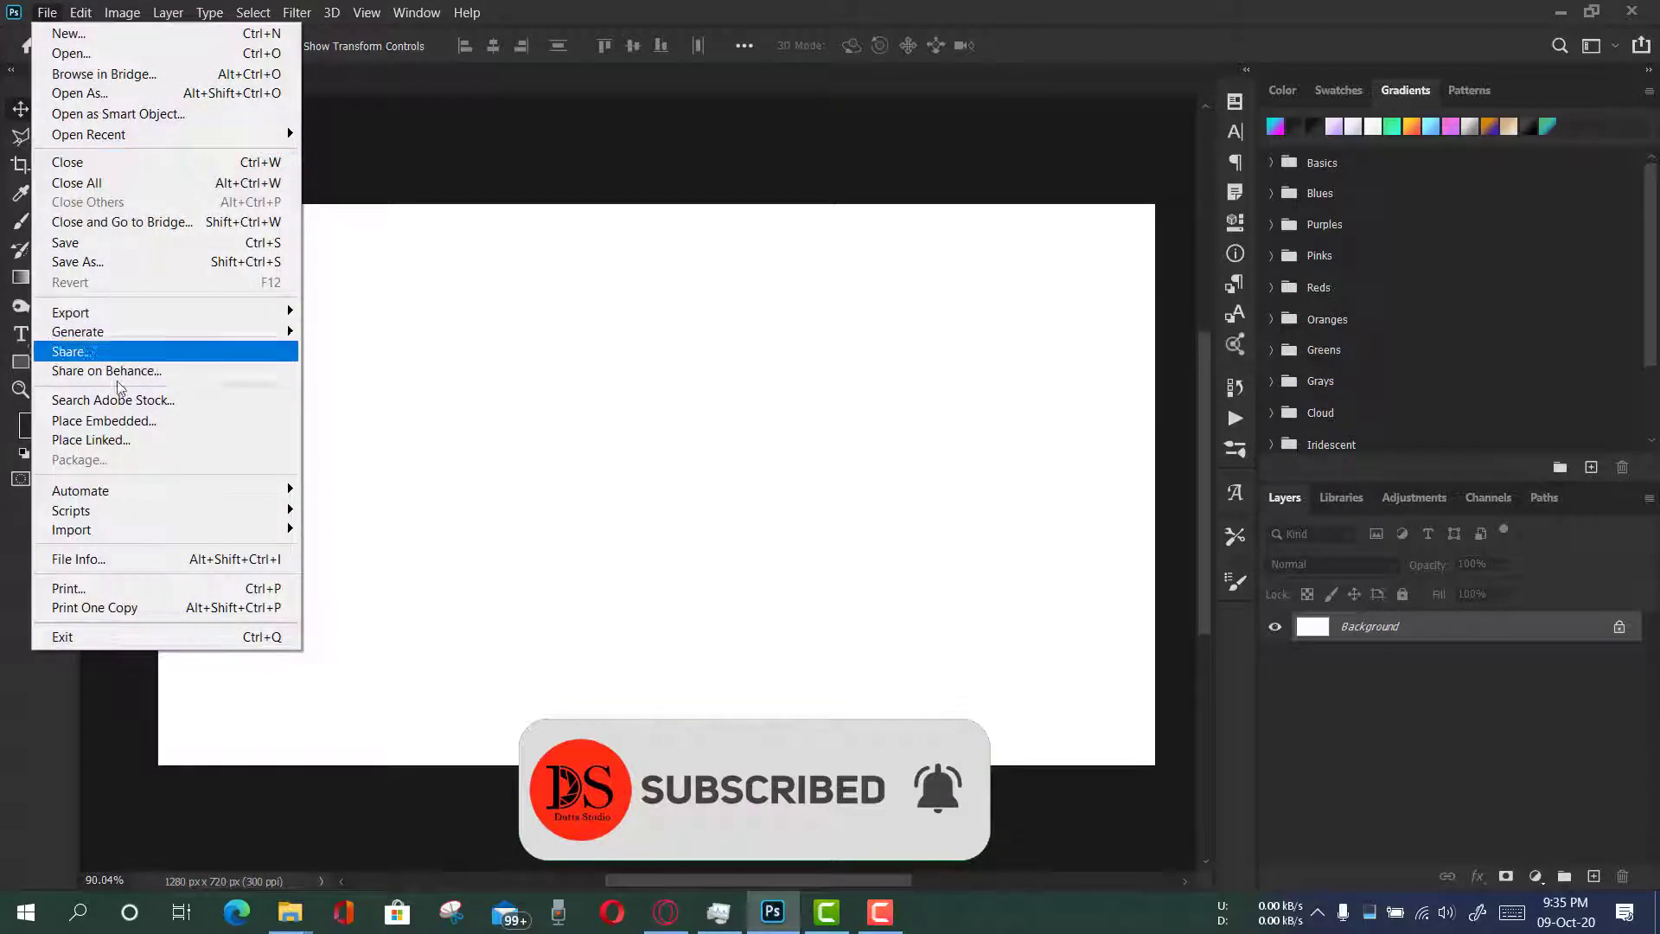
pyautogui.click(133, 420)
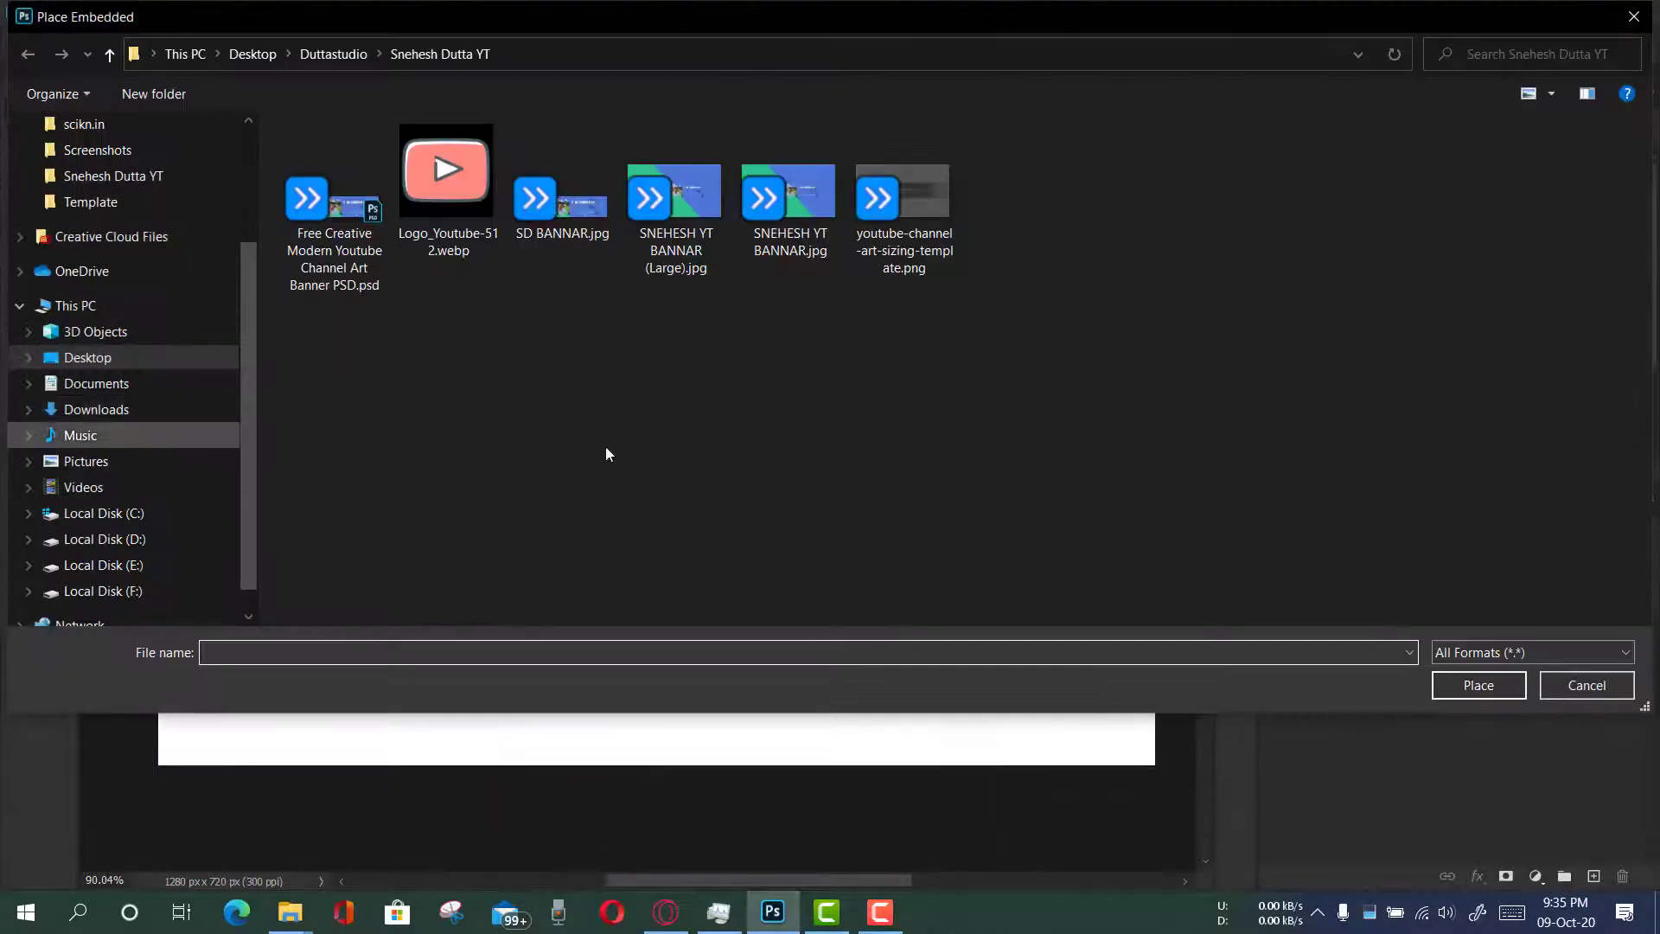
pyautogui.click(140, 358)
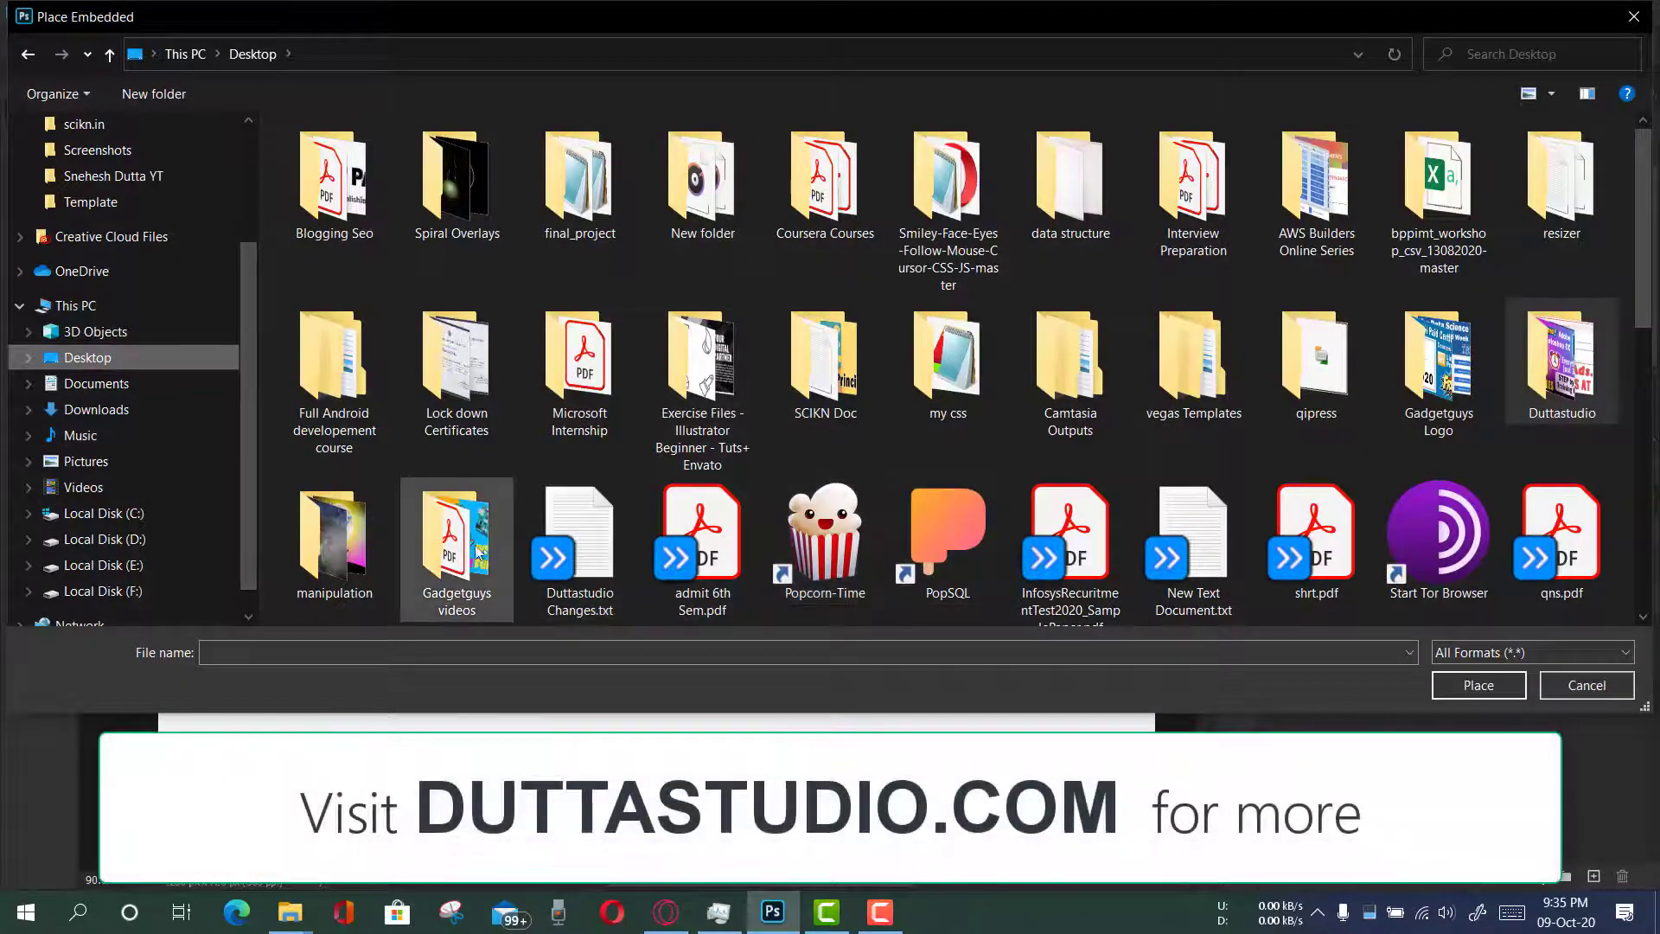
pyautogui.doubleClick(1553, 371)
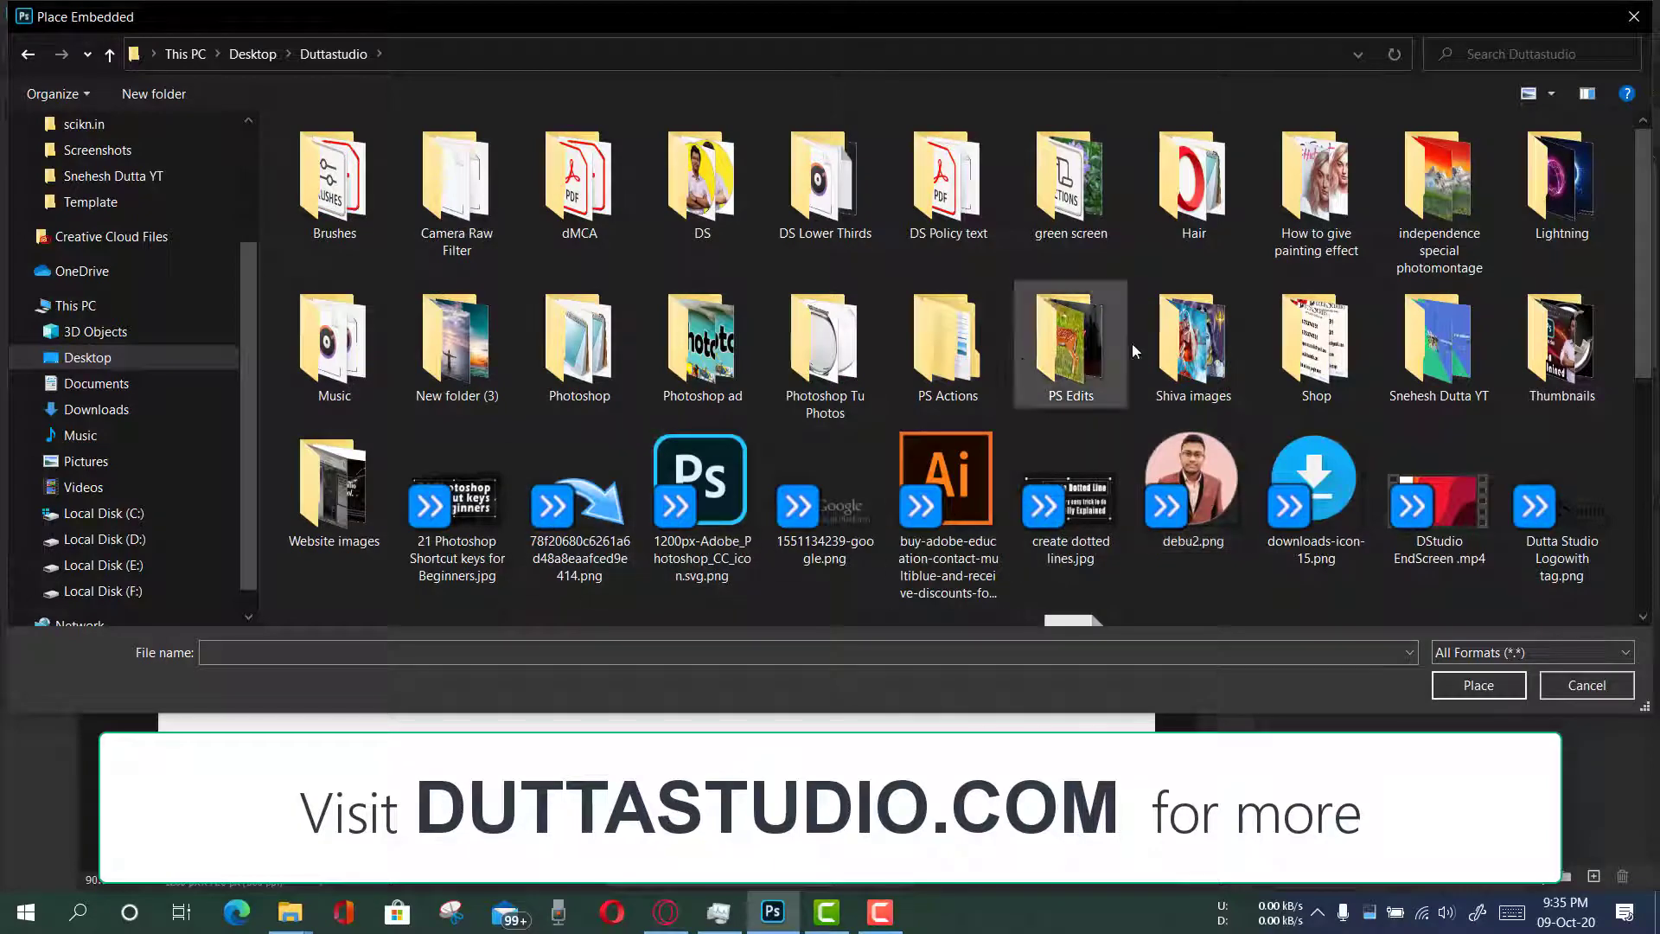
pyautogui.doubleClick(1422, 200)
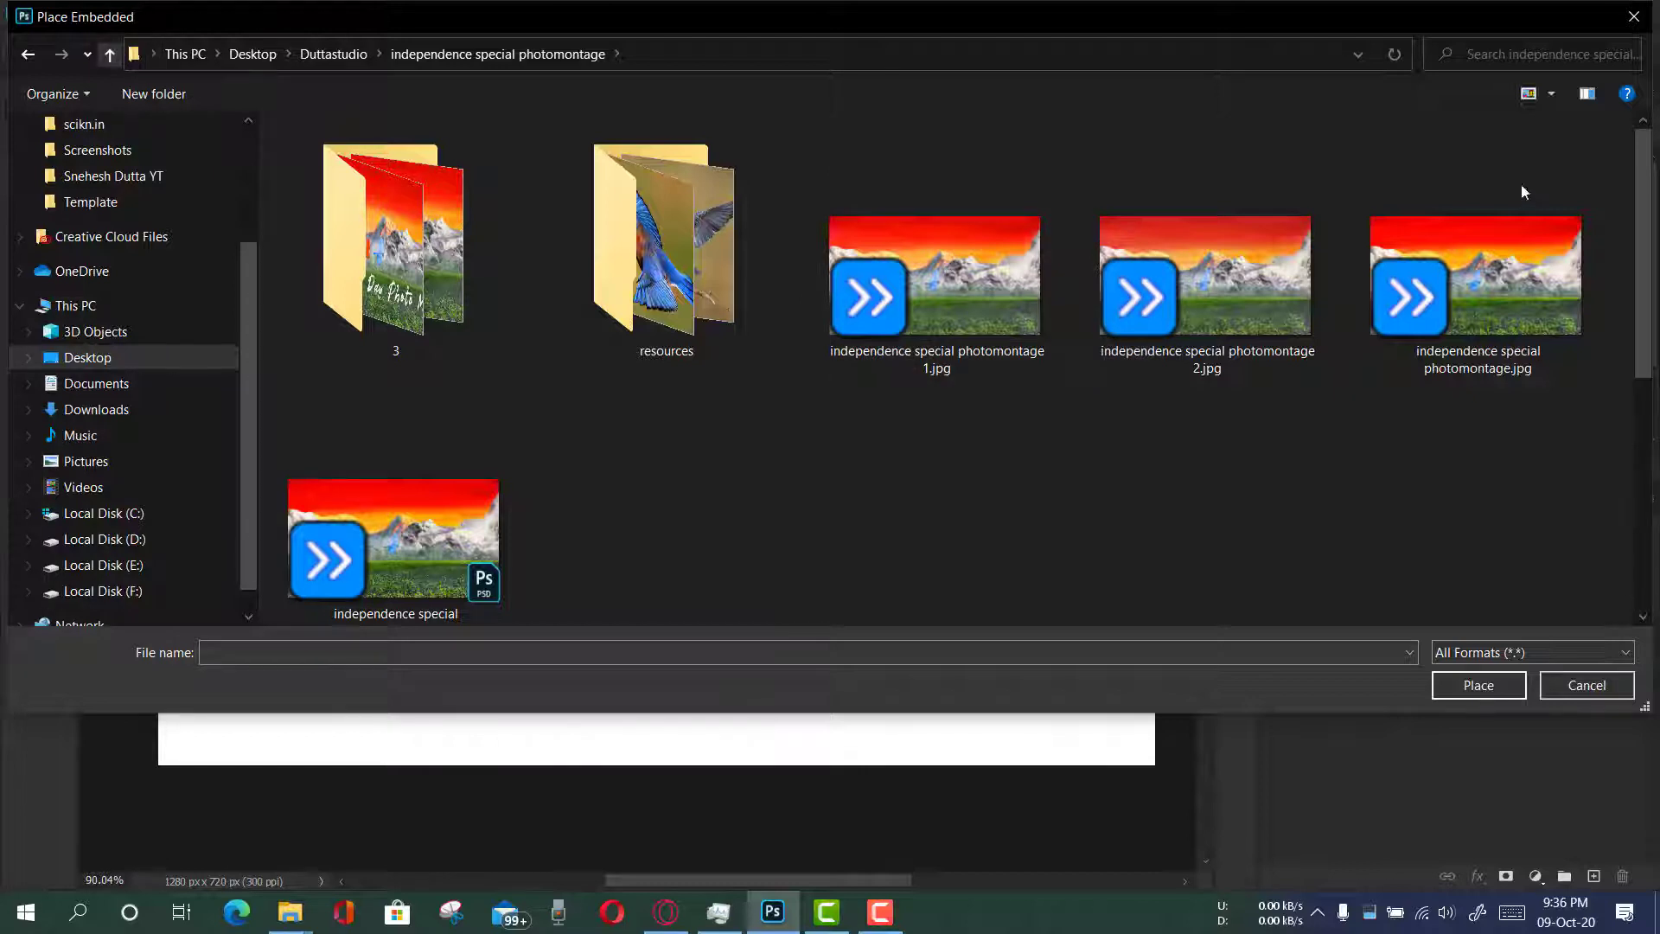
pyautogui.hotkey('alt', 'Up')
pyautogui.doubleClick(1571, 342)
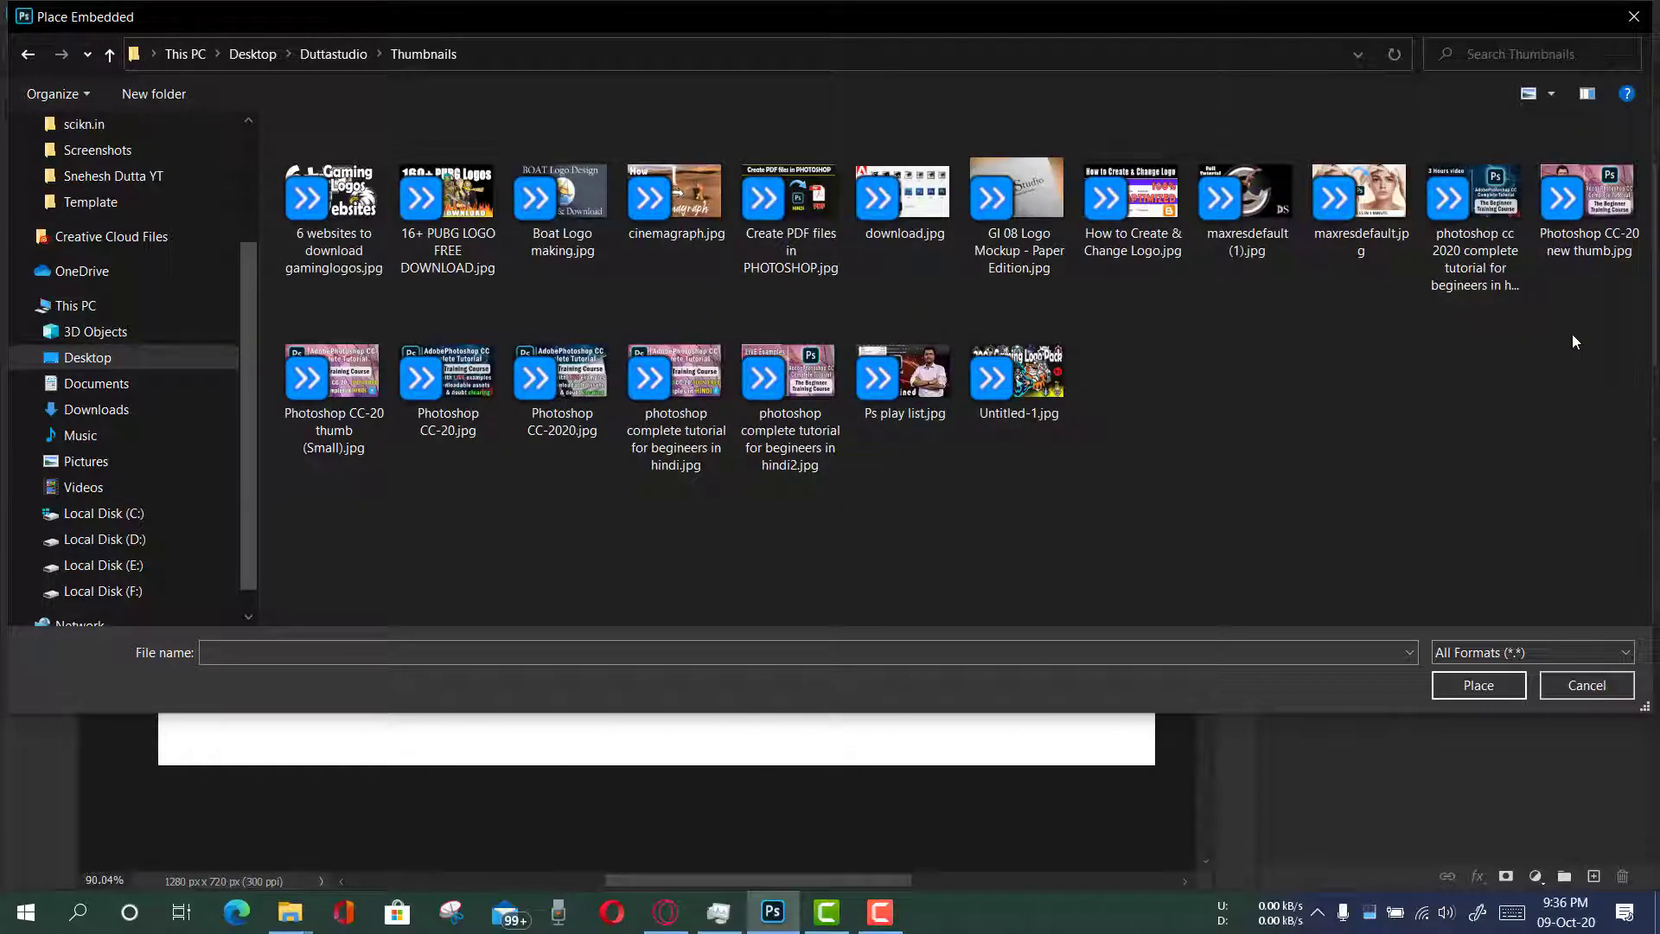
pyautogui.doubleClick(1042, 380)
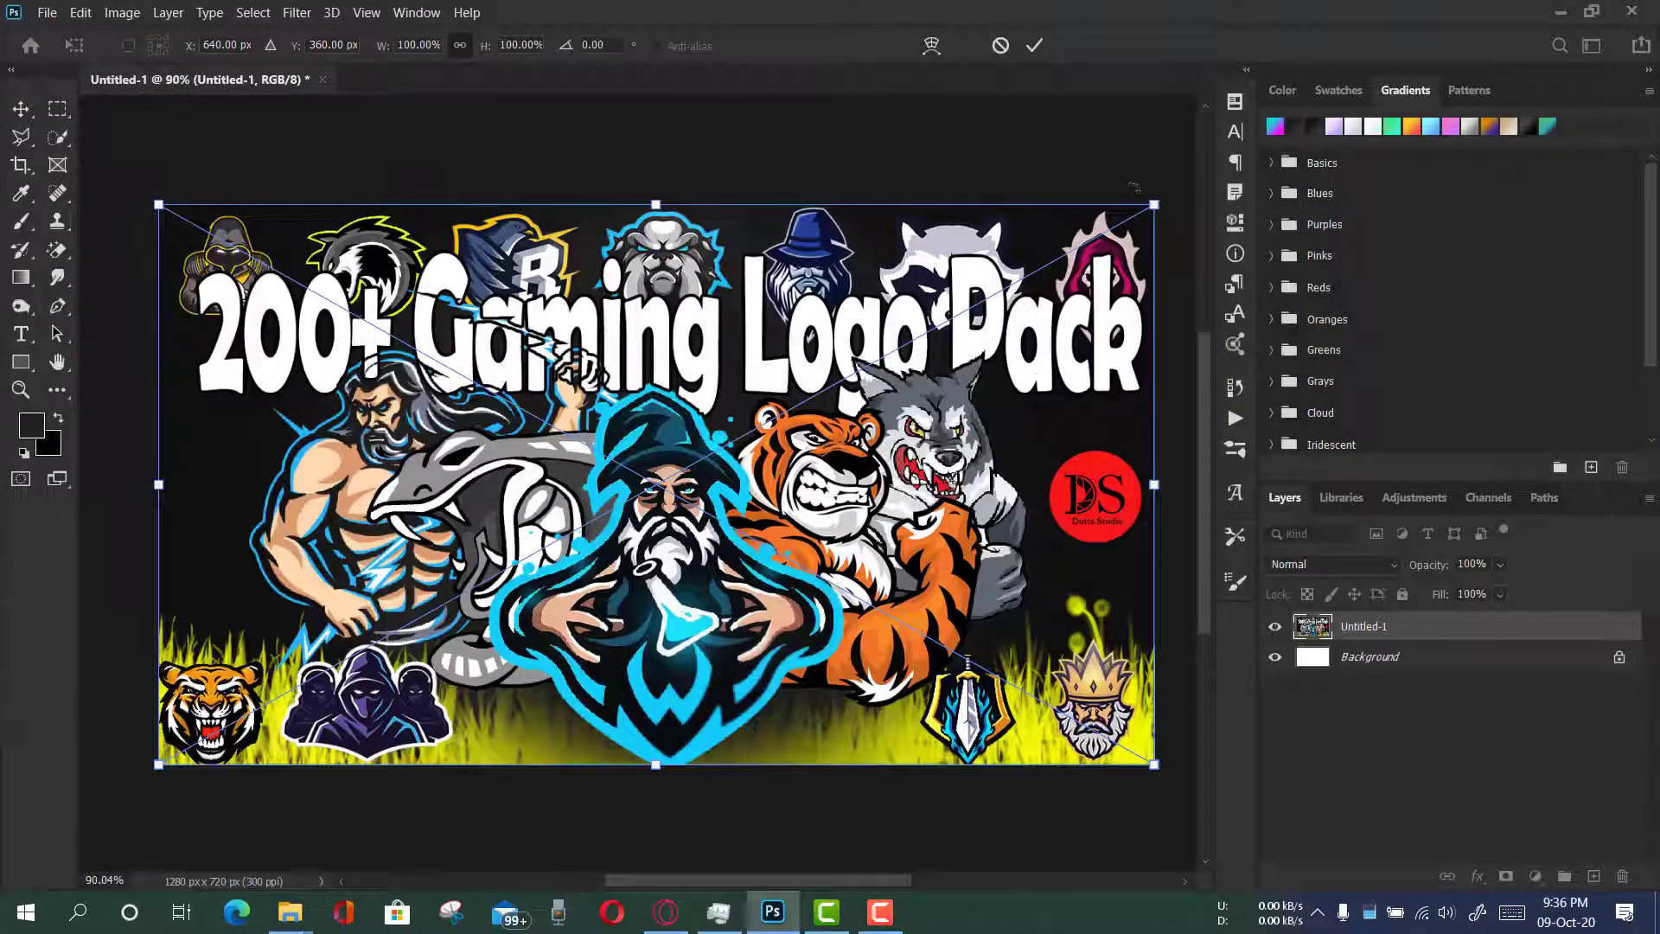
pyautogui.click(1034, 45)
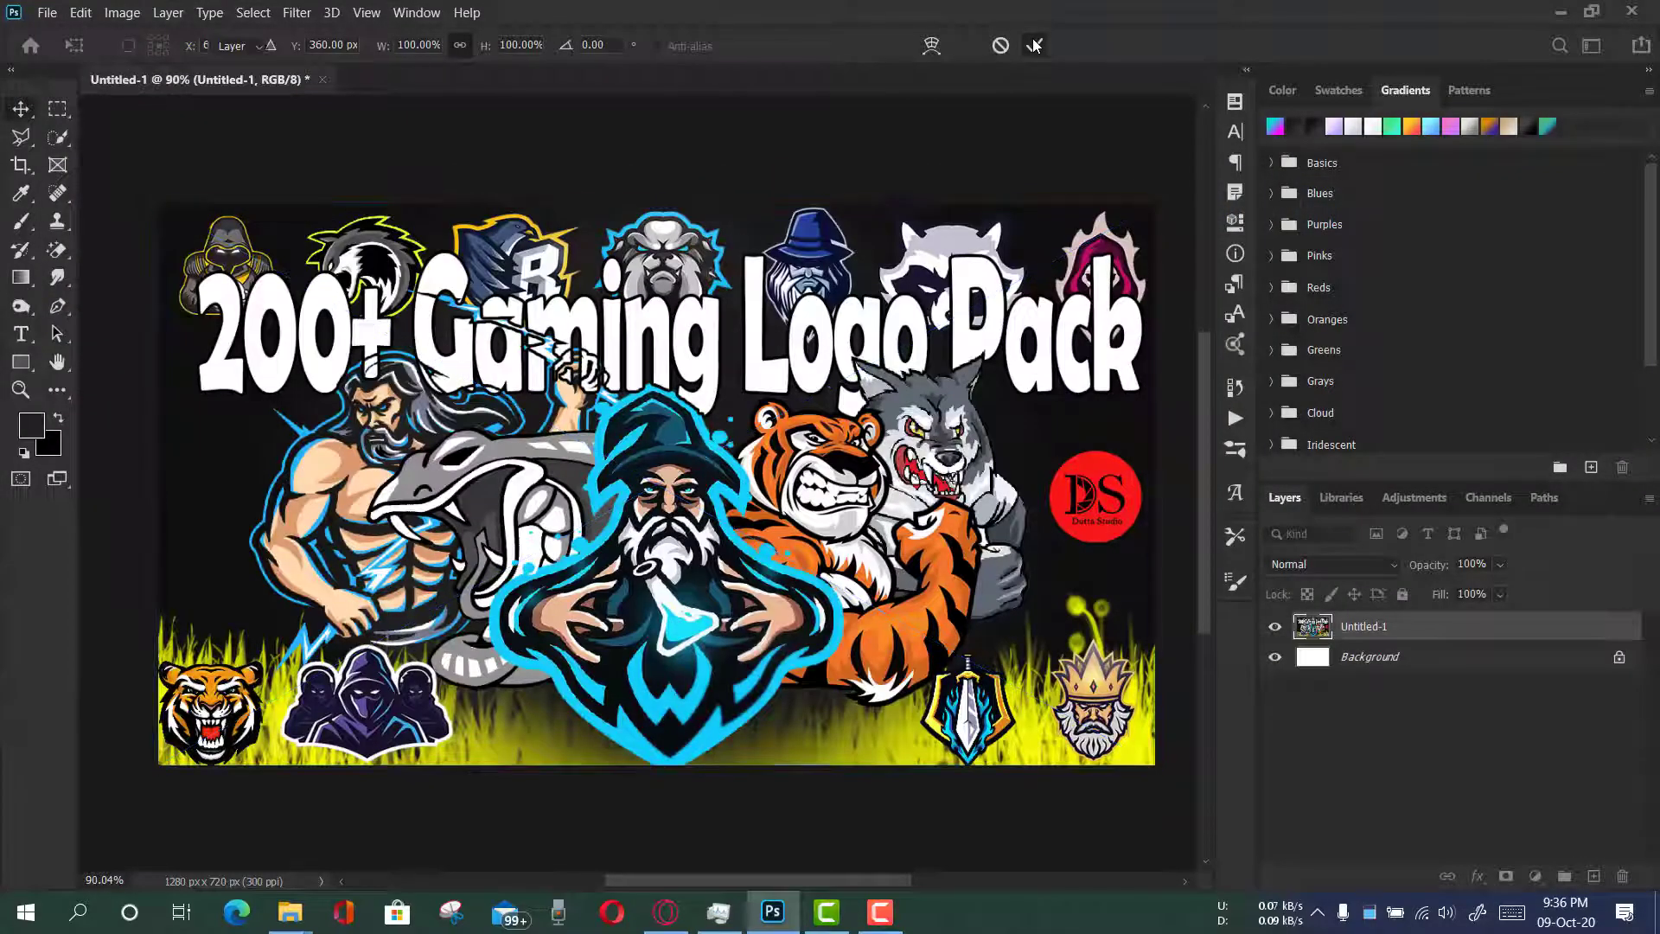
# Copy a narrow full-height vertical strip near the image's centre to a new layer and delete the placed Untitled-1 layer
pyautogui.click(54, 110)
pyautogui.moveTo(639, 204); pyautogui.dragTo(647, 778)
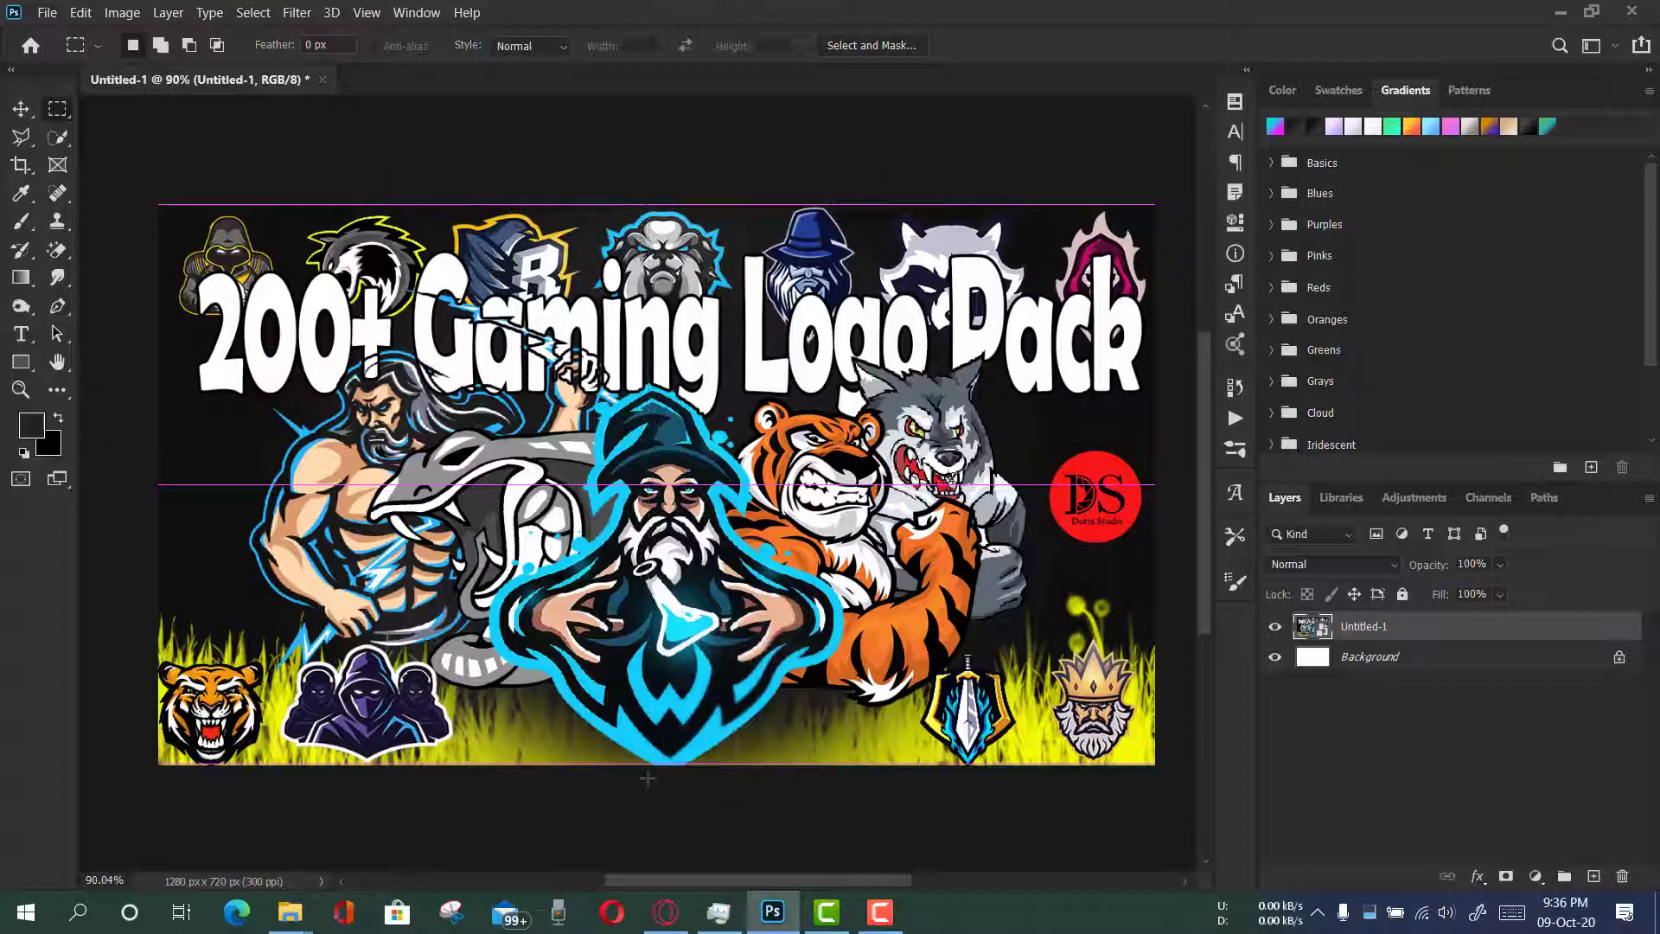
pyautogui.hotkey('ctrl', ';')
pyautogui.rightClick(643, 598)
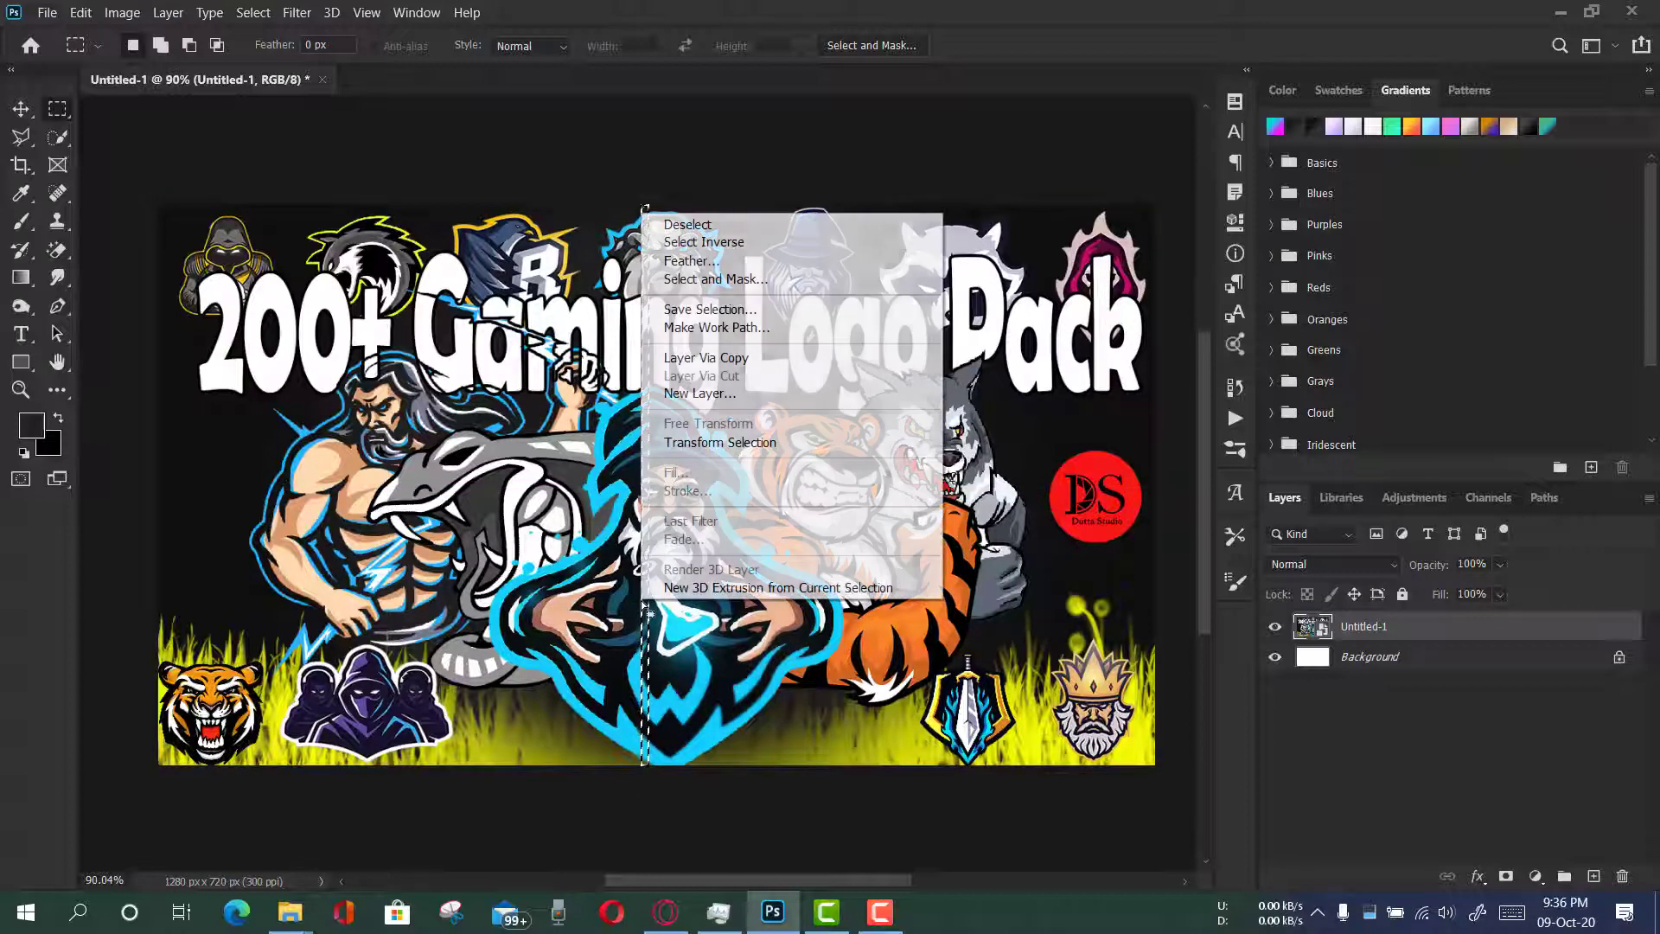
pyautogui.click(758, 361)
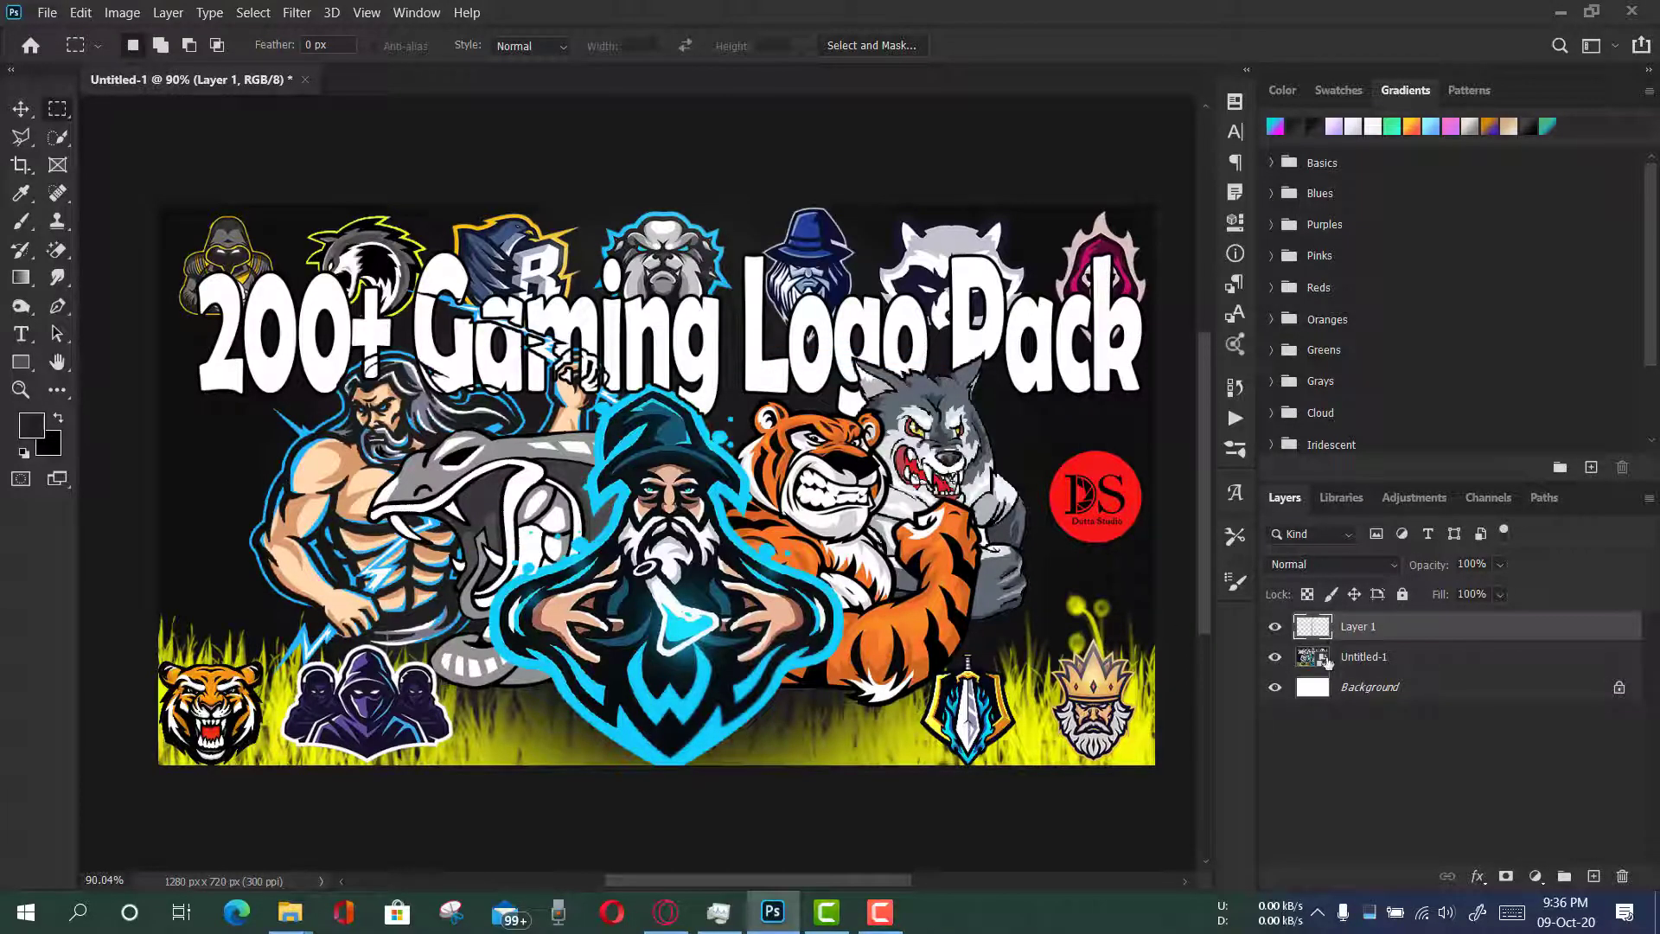
pyautogui.click(1327, 663)
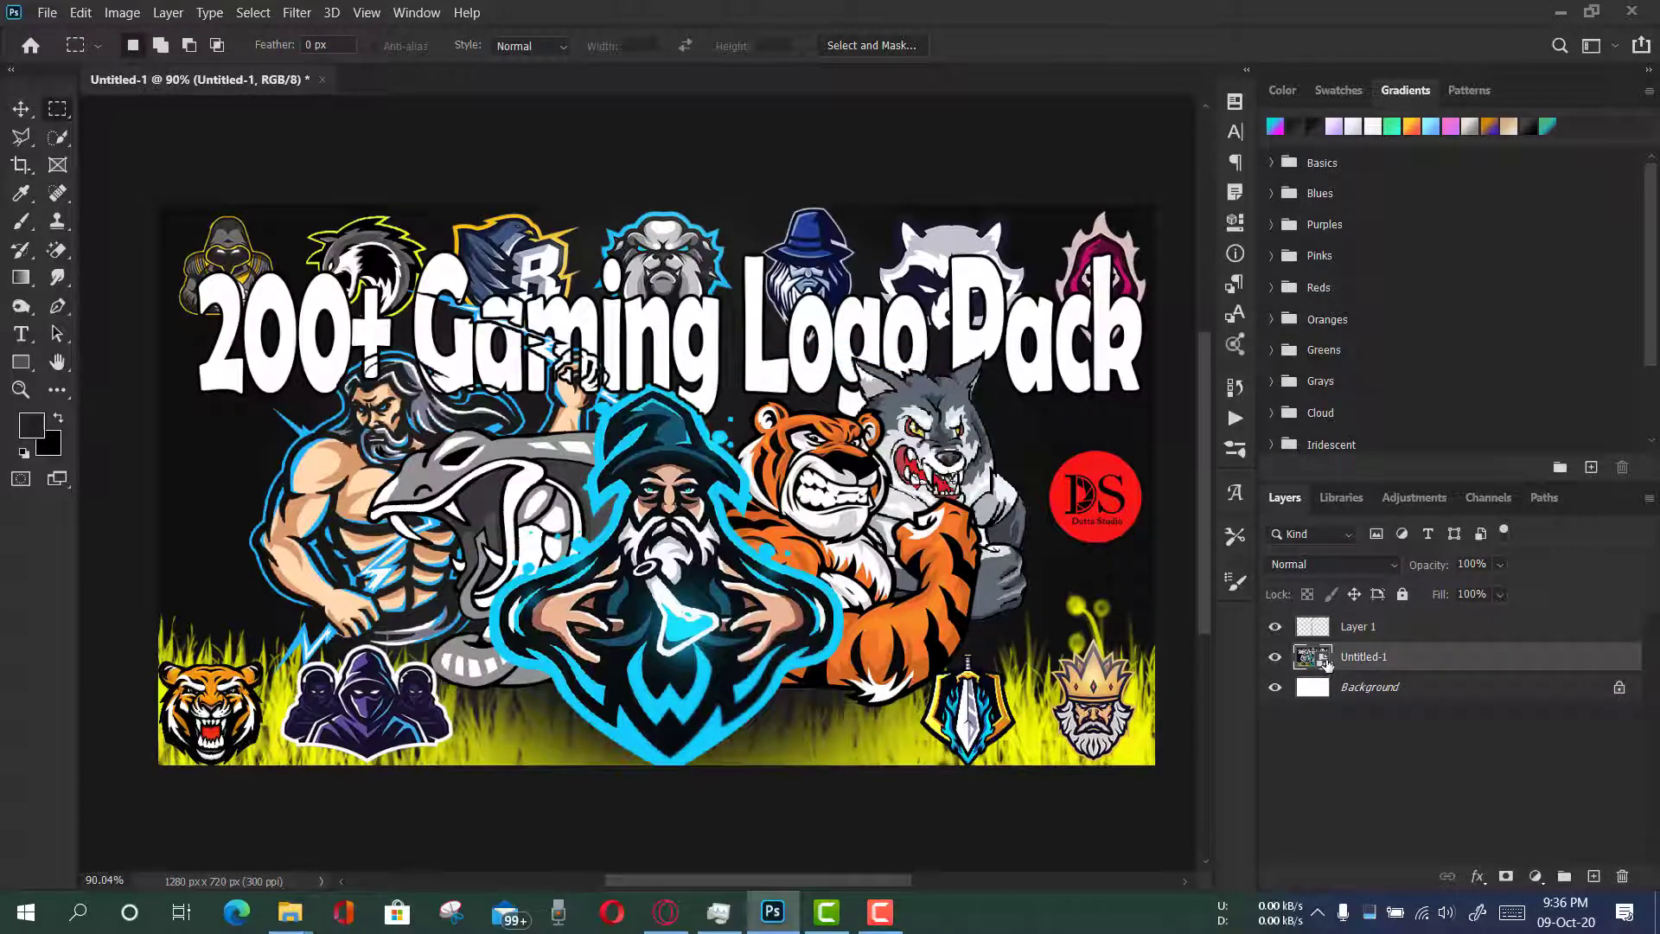
pyautogui.press('Delete')
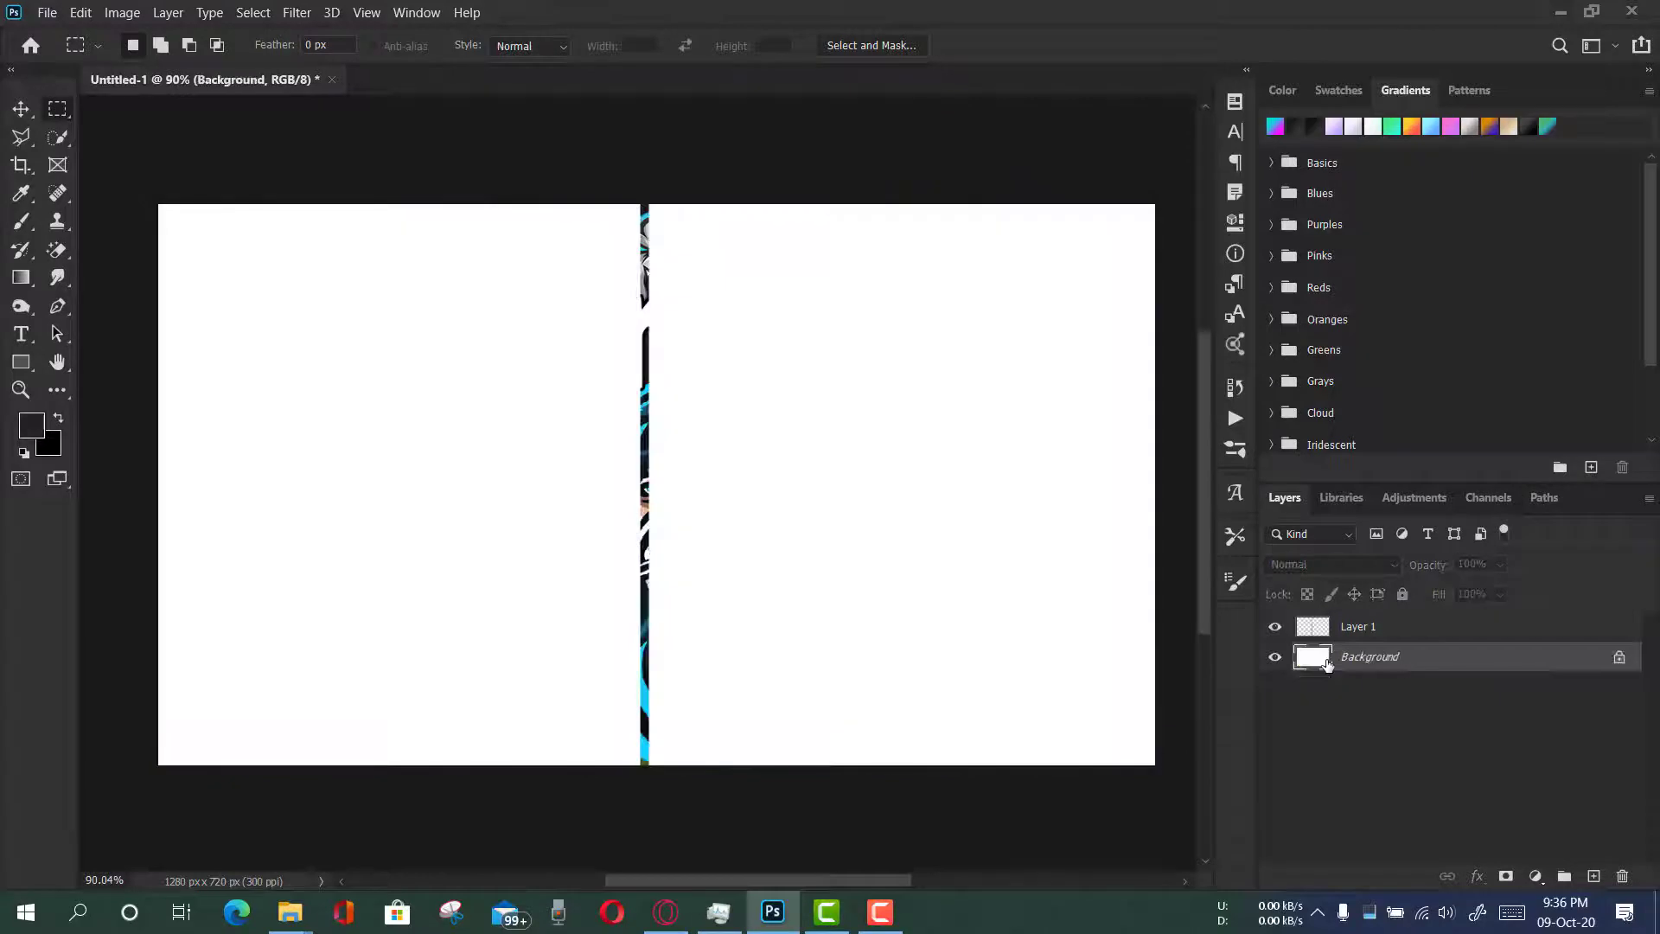
# Free-transform the Layer 1 strip: move it to the canvas's left edge and distort its upper-right corner to the canvas's upper-right corner
pyautogui.click(21, 108)
pyautogui.press('ctrl')
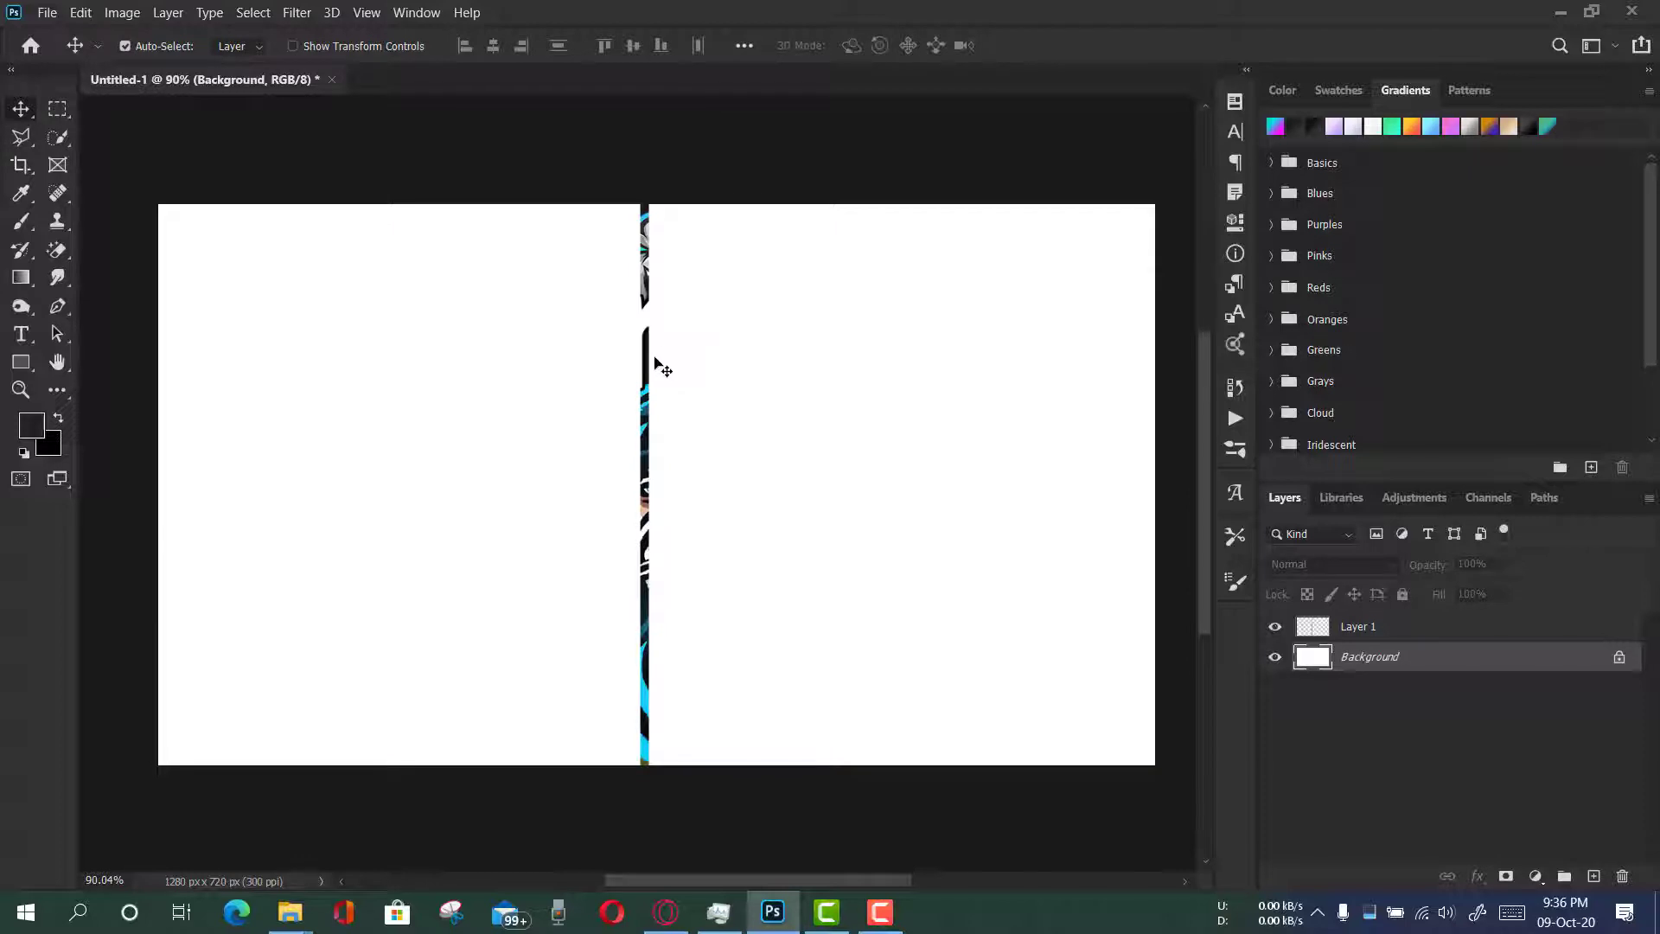
pyautogui.click(1373, 633)
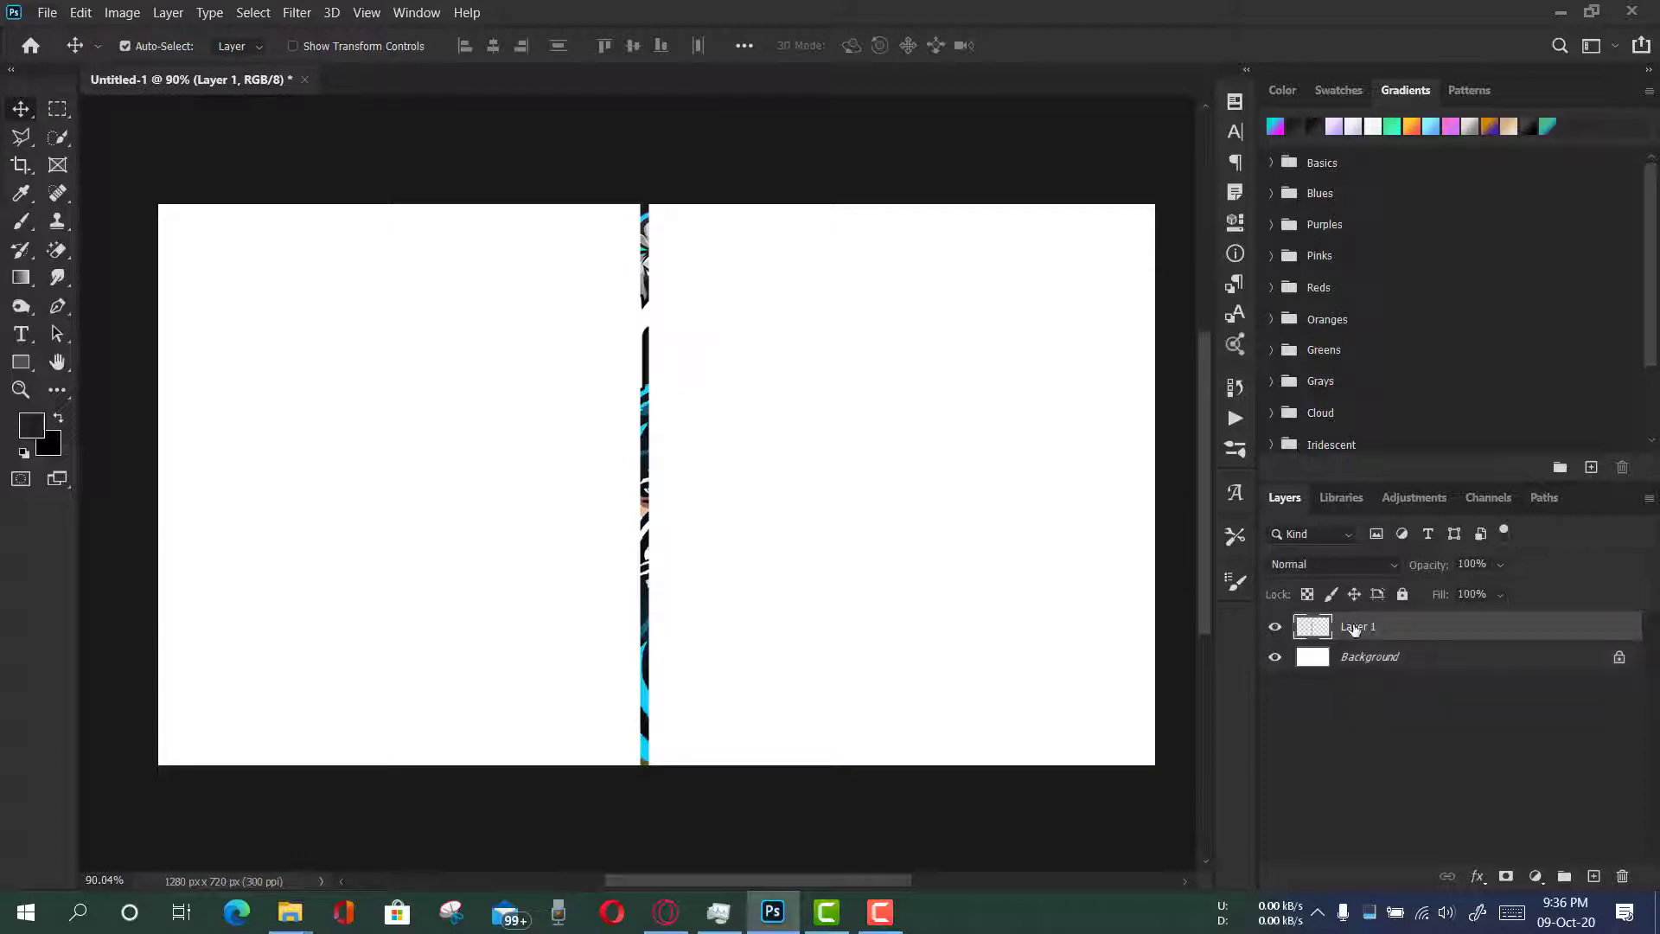
pyautogui.press('ctrl')
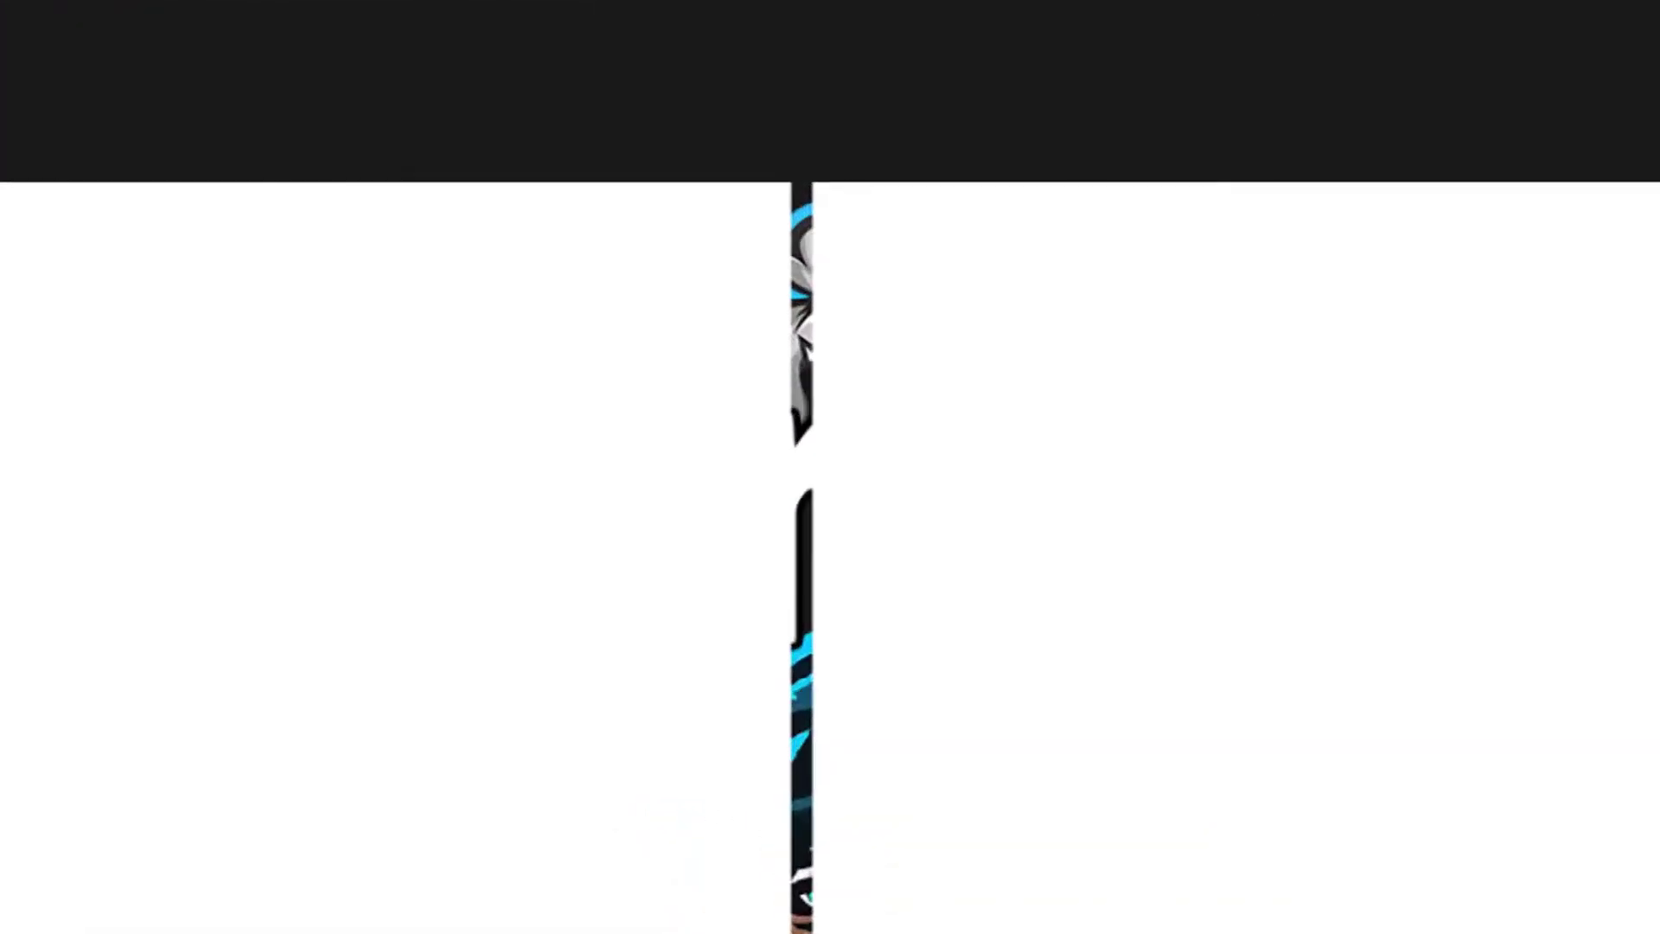
pyautogui.hotkey('ctrl', 't')
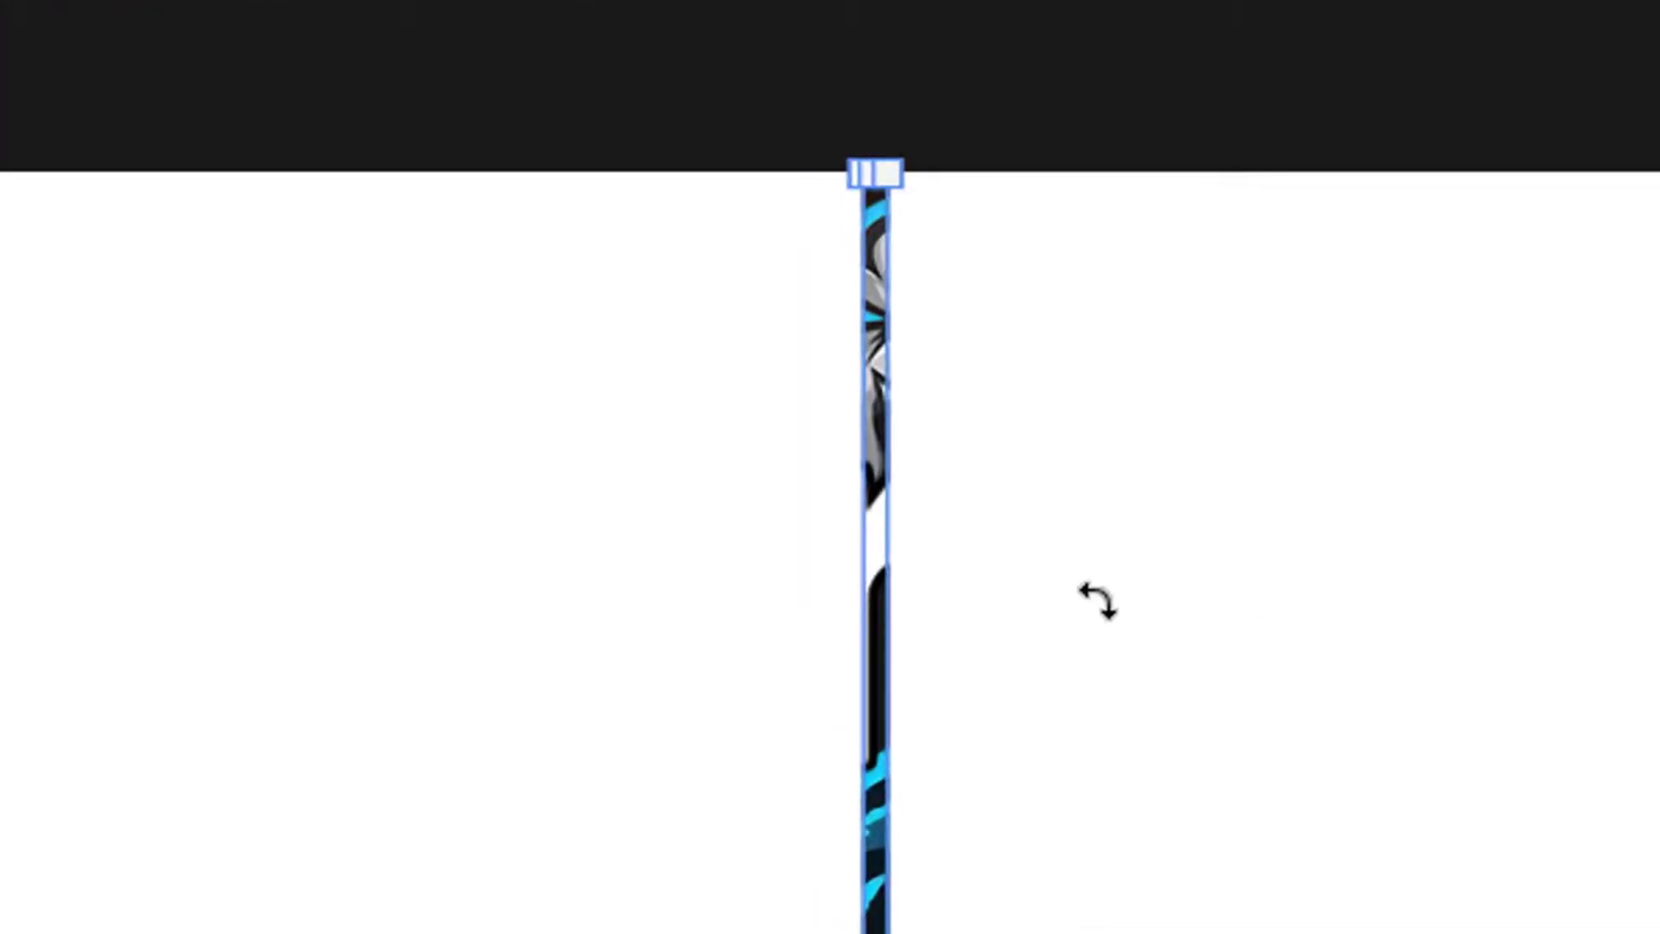
pyautogui.moveTo(872, 644); pyautogui.dragTo(170, 366)
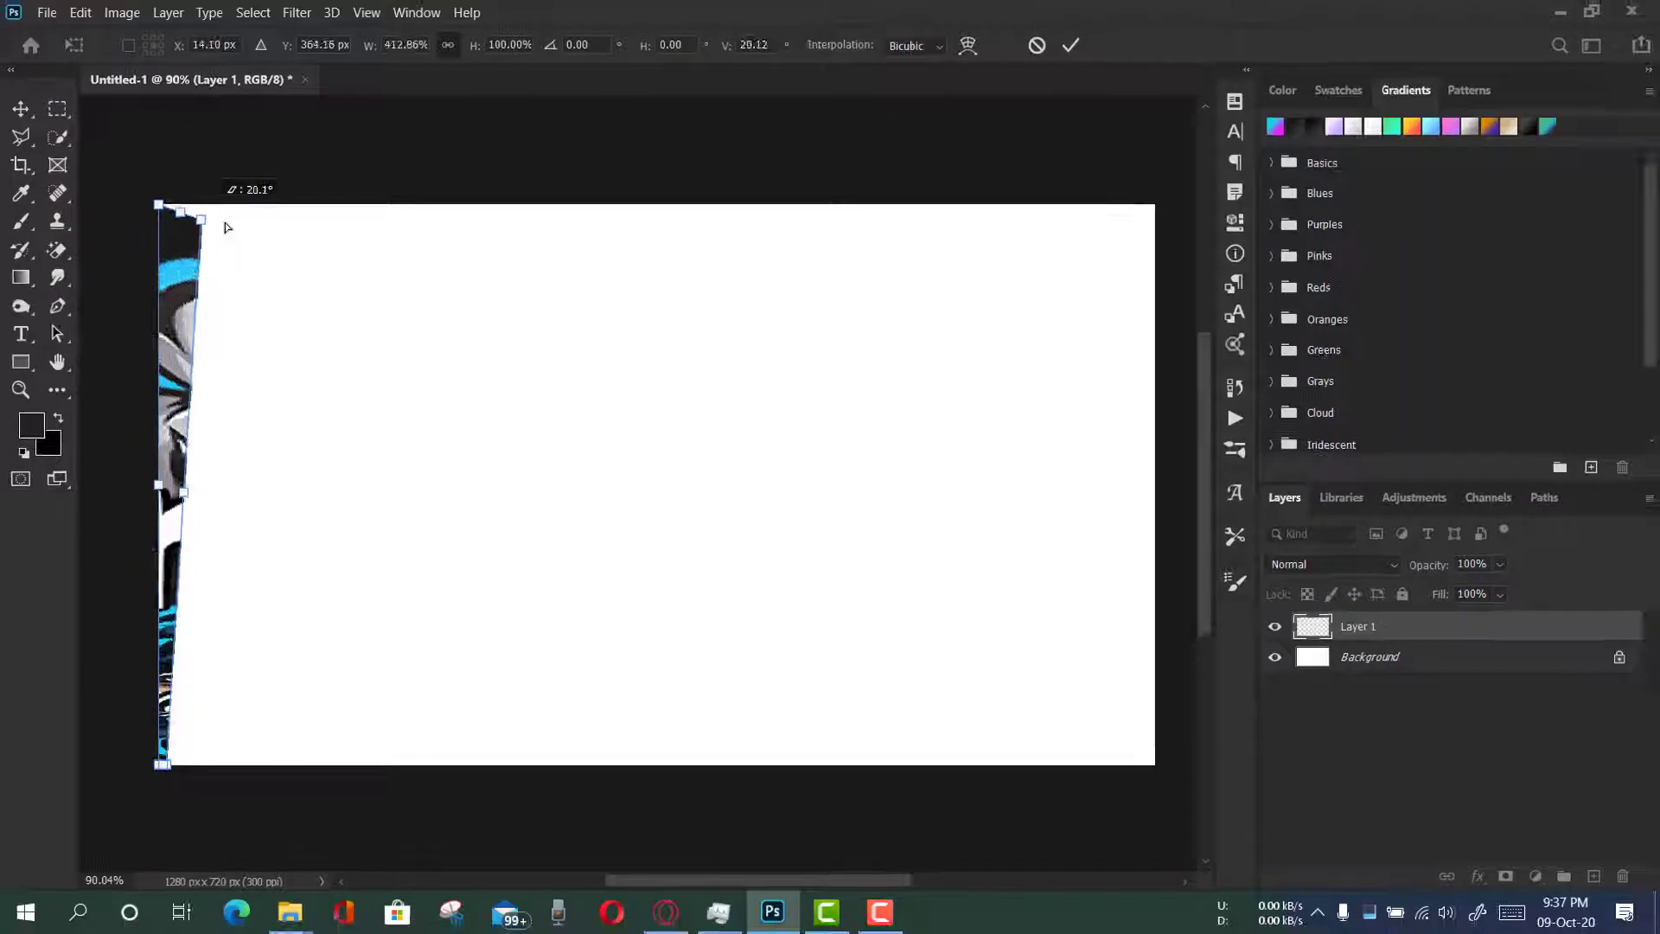
pyautogui.moveTo(222, 223); pyautogui.dragTo(1155, 205)
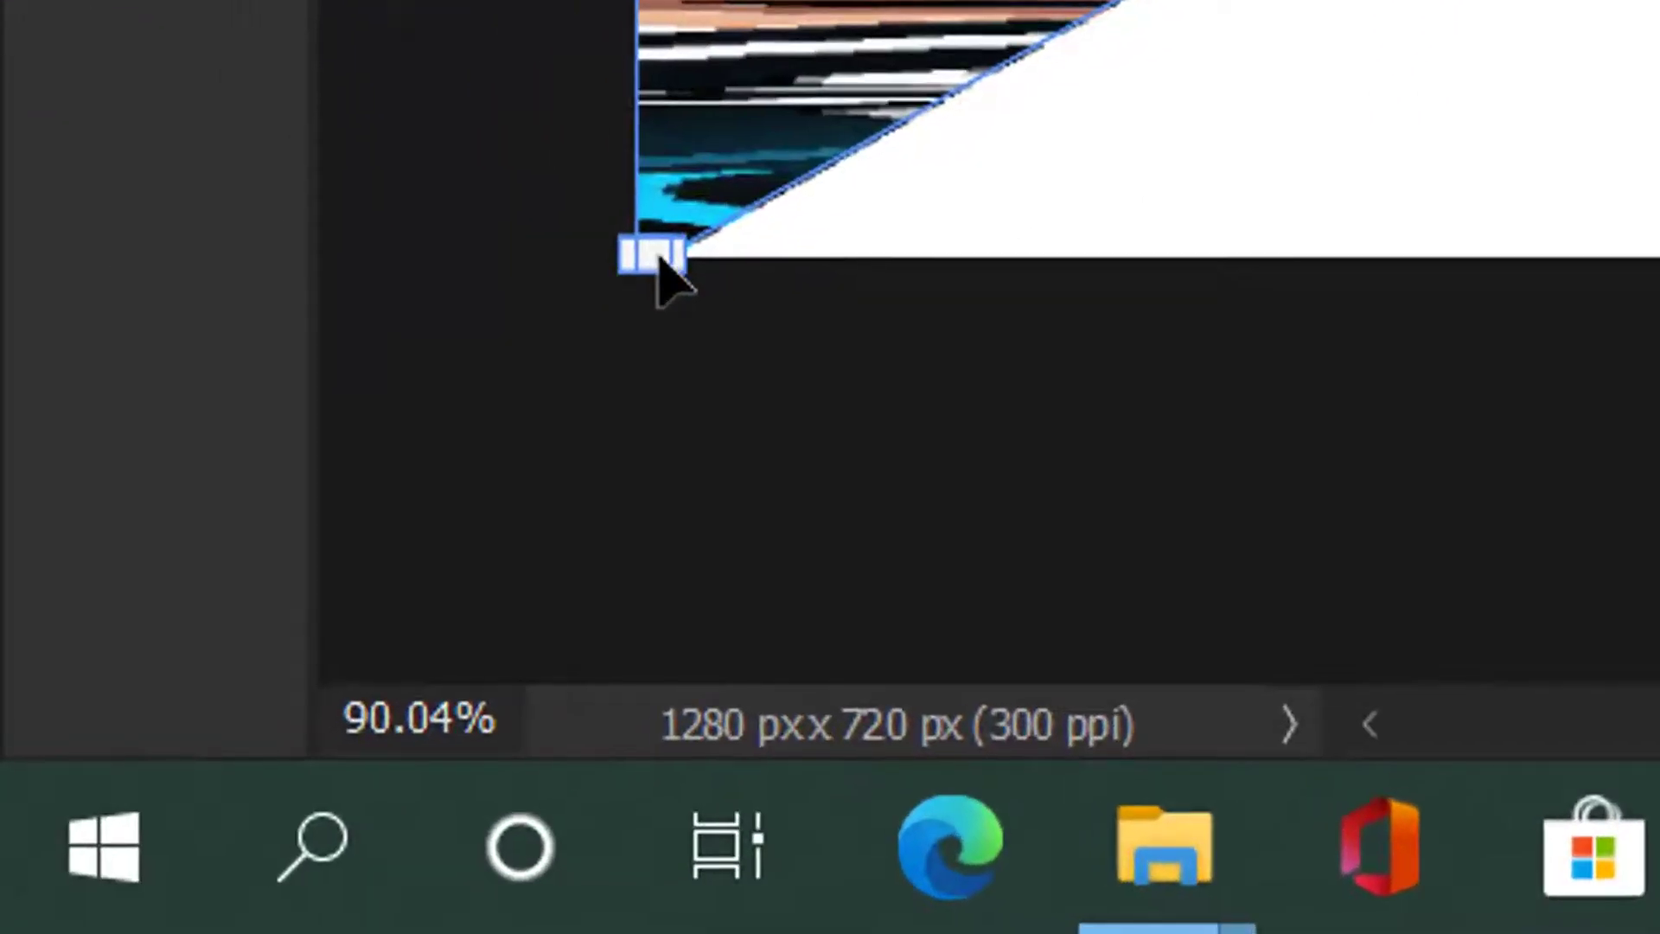
# Distort the strip's two lower corners to the canvas's lower corners so it fills the canvas, and apply the transform
pyautogui.moveTo(163, 761); pyautogui.dragTo(217, 771)
pyautogui.moveTo(863, 264); pyautogui.dragTo(1659, 287)
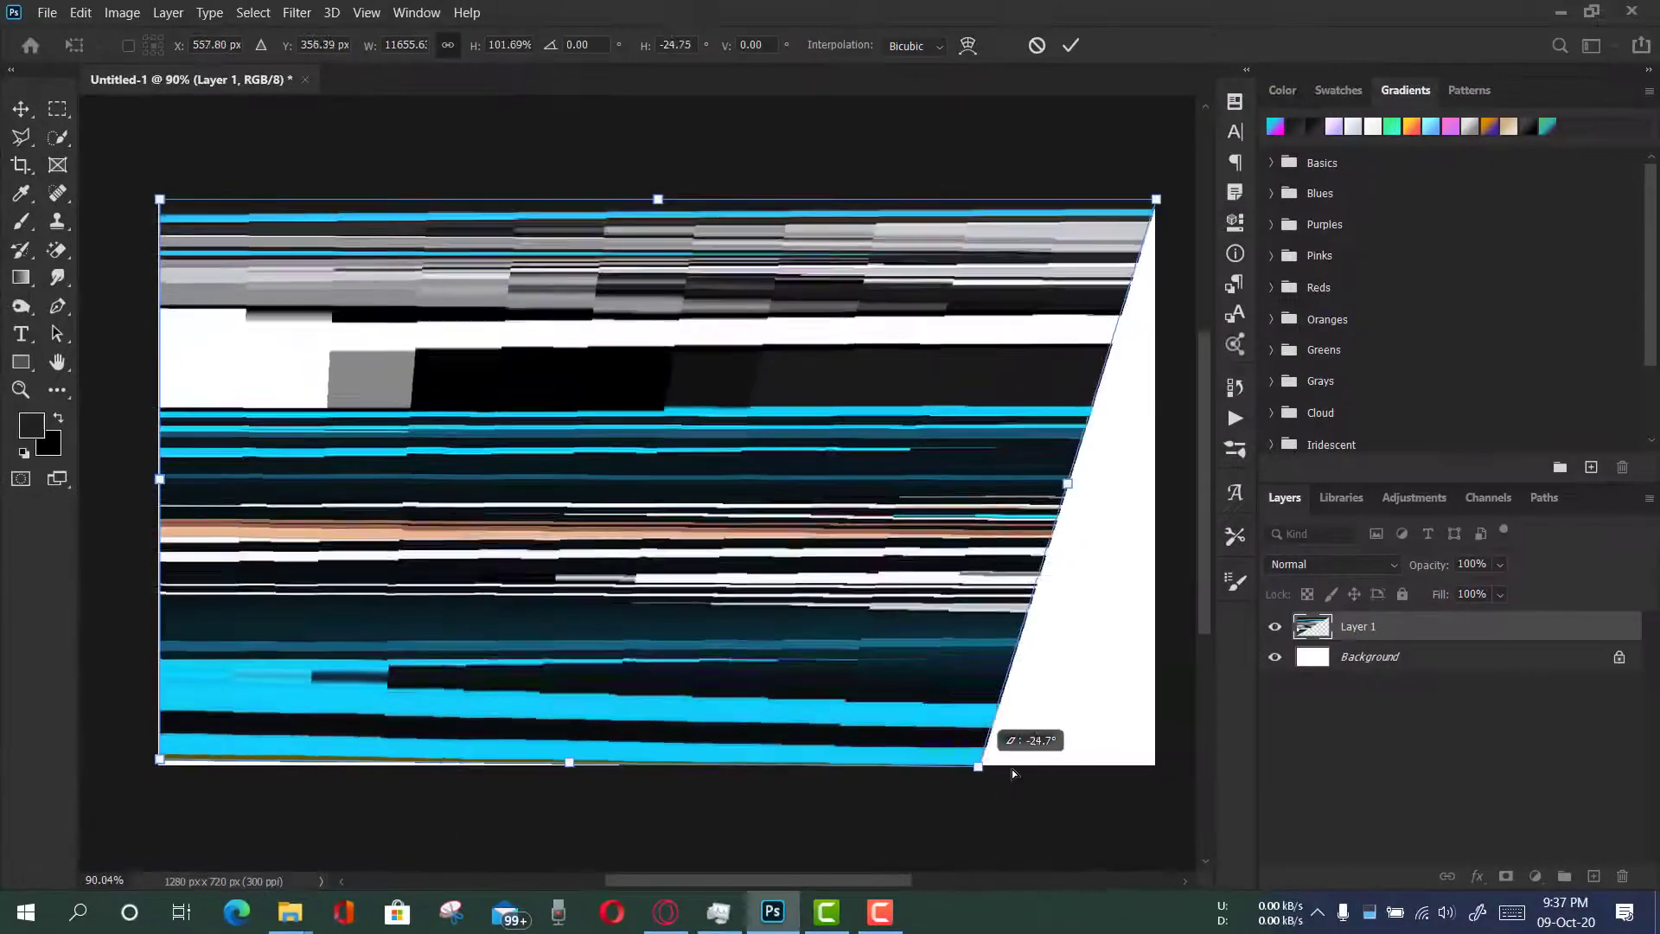
pyautogui.moveTo(1013, 772); pyautogui.dragTo(1159, 769)
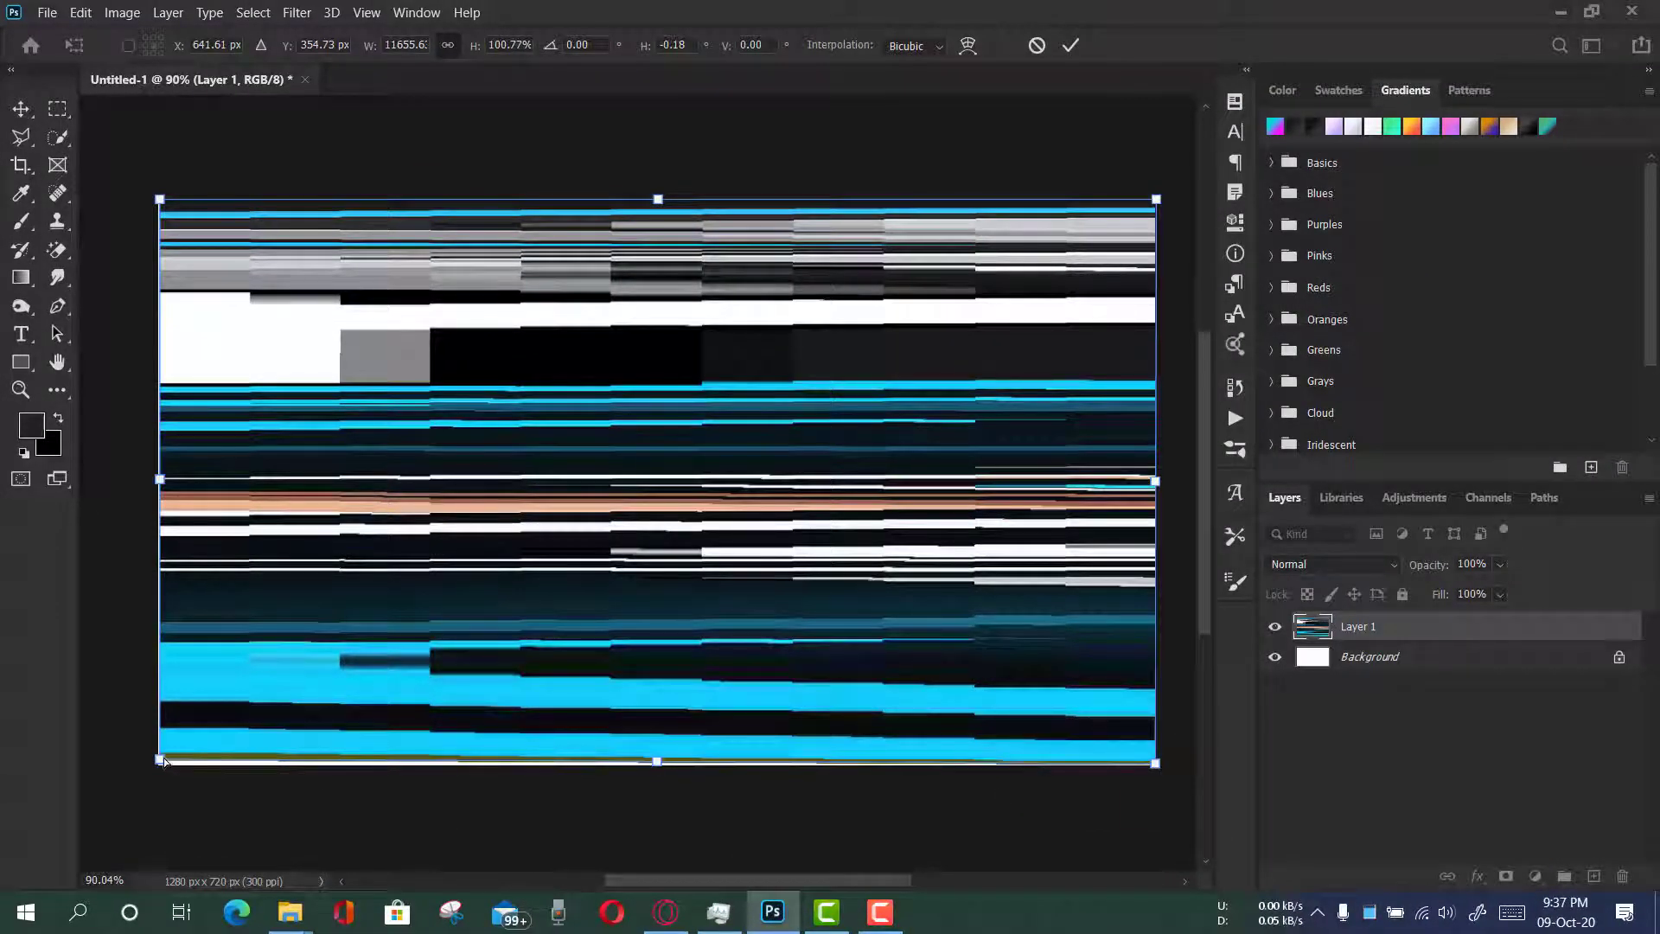
pyautogui.moveTo(159, 759); pyautogui.dragTo(159, 764)
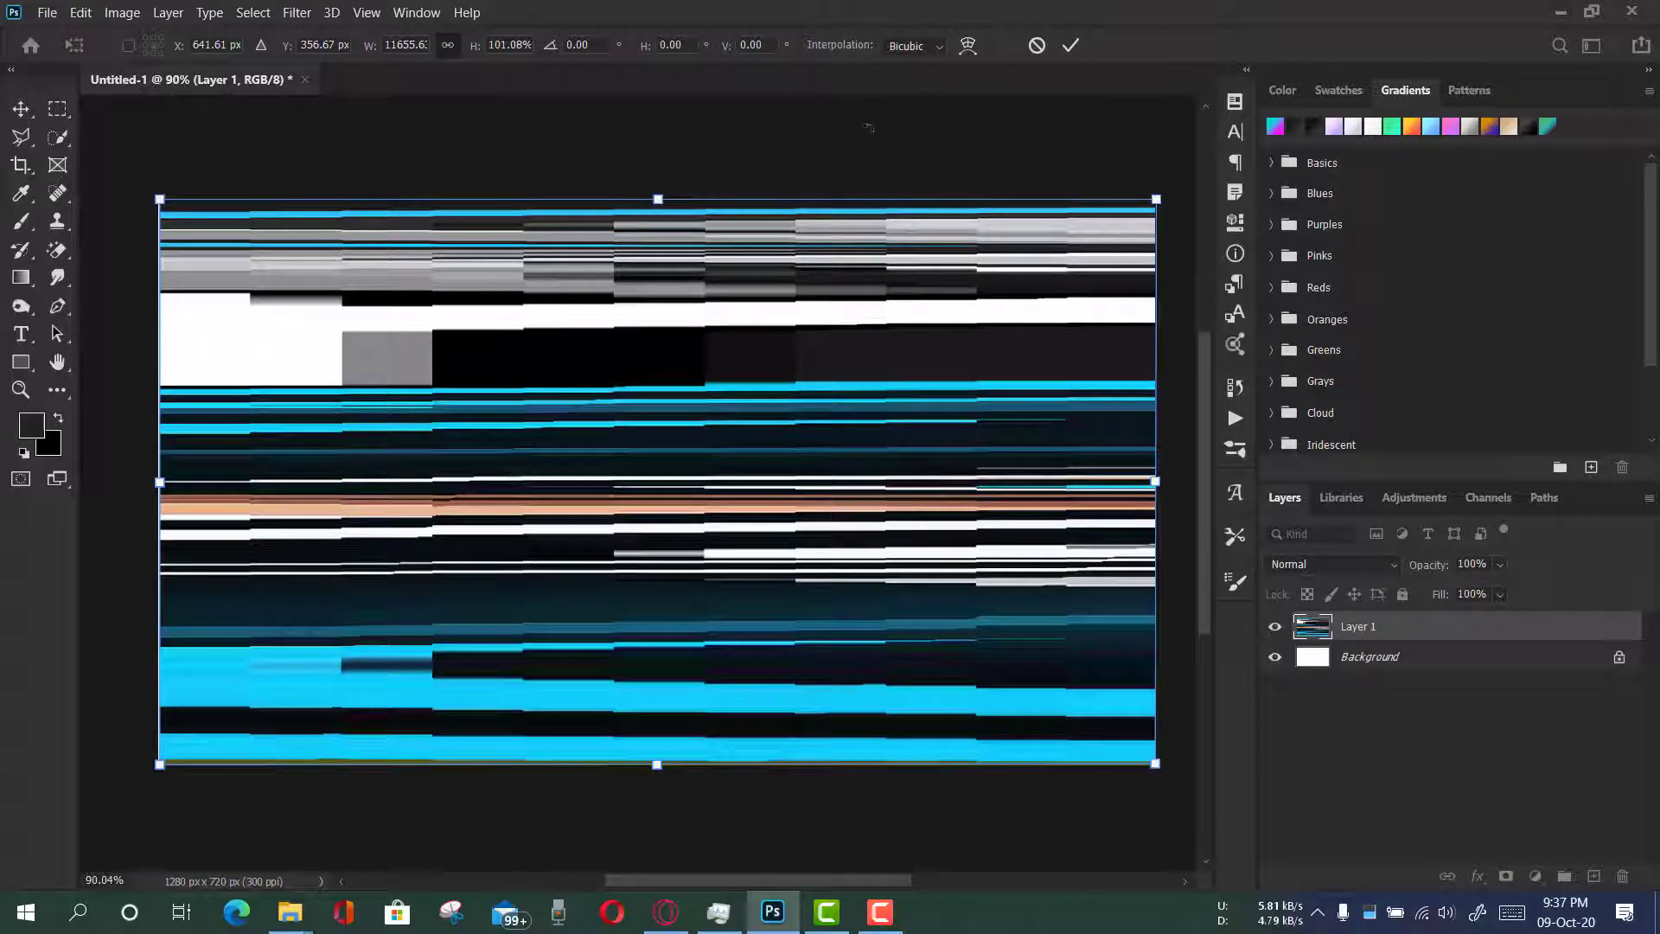
pyautogui.click(1067, 51)
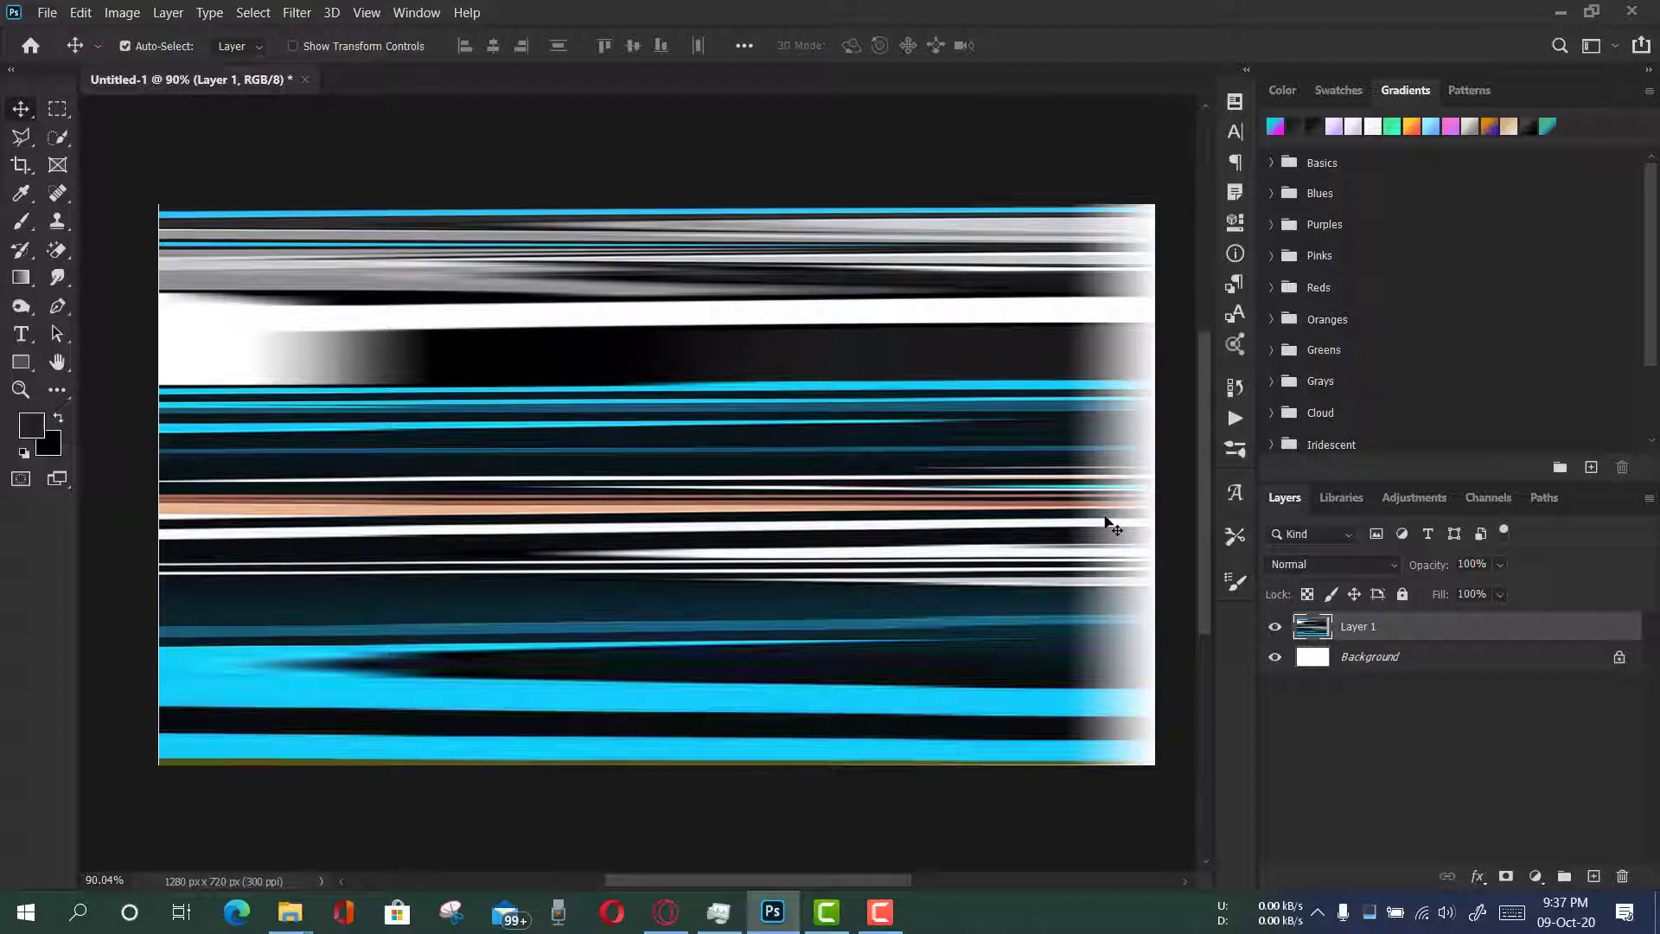
# Scale the stretched stripe layer to about 67% and move it inward, away from the canvas's lower-left corner
pyautogui.hotkey('ctrl', 't')
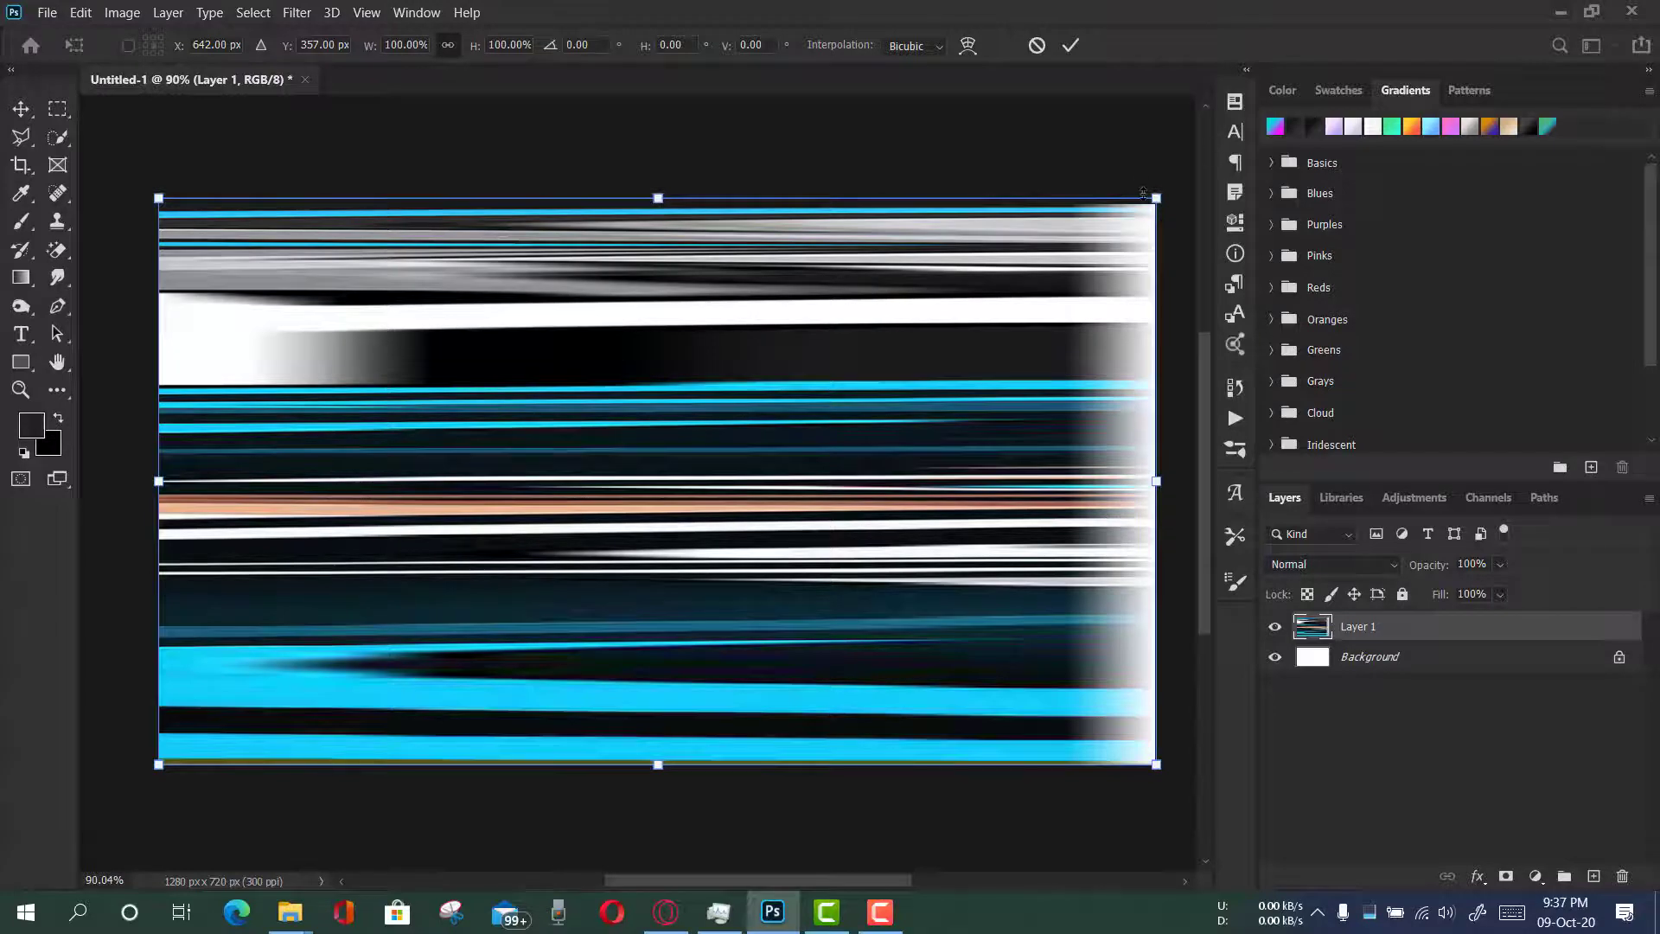
pyautogui.moveTo(1153, 197); pyautogui.dragTo(824, 389)
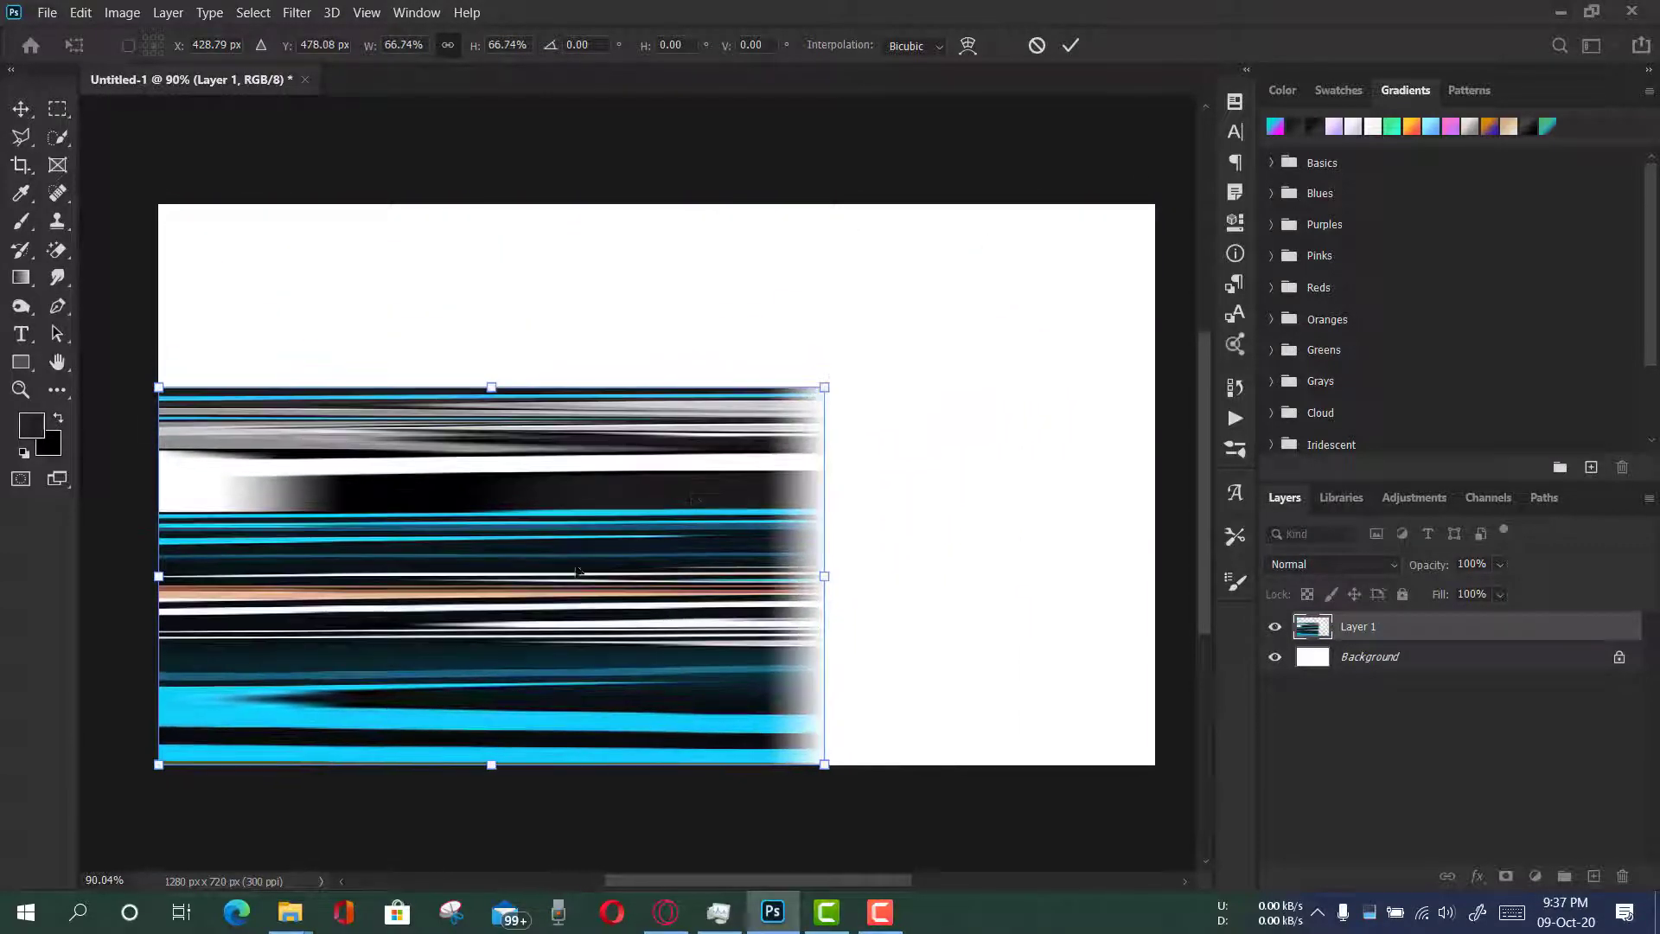
pyautogui.moveTo(577, 572); pyautogui.dragTo(613, 501)
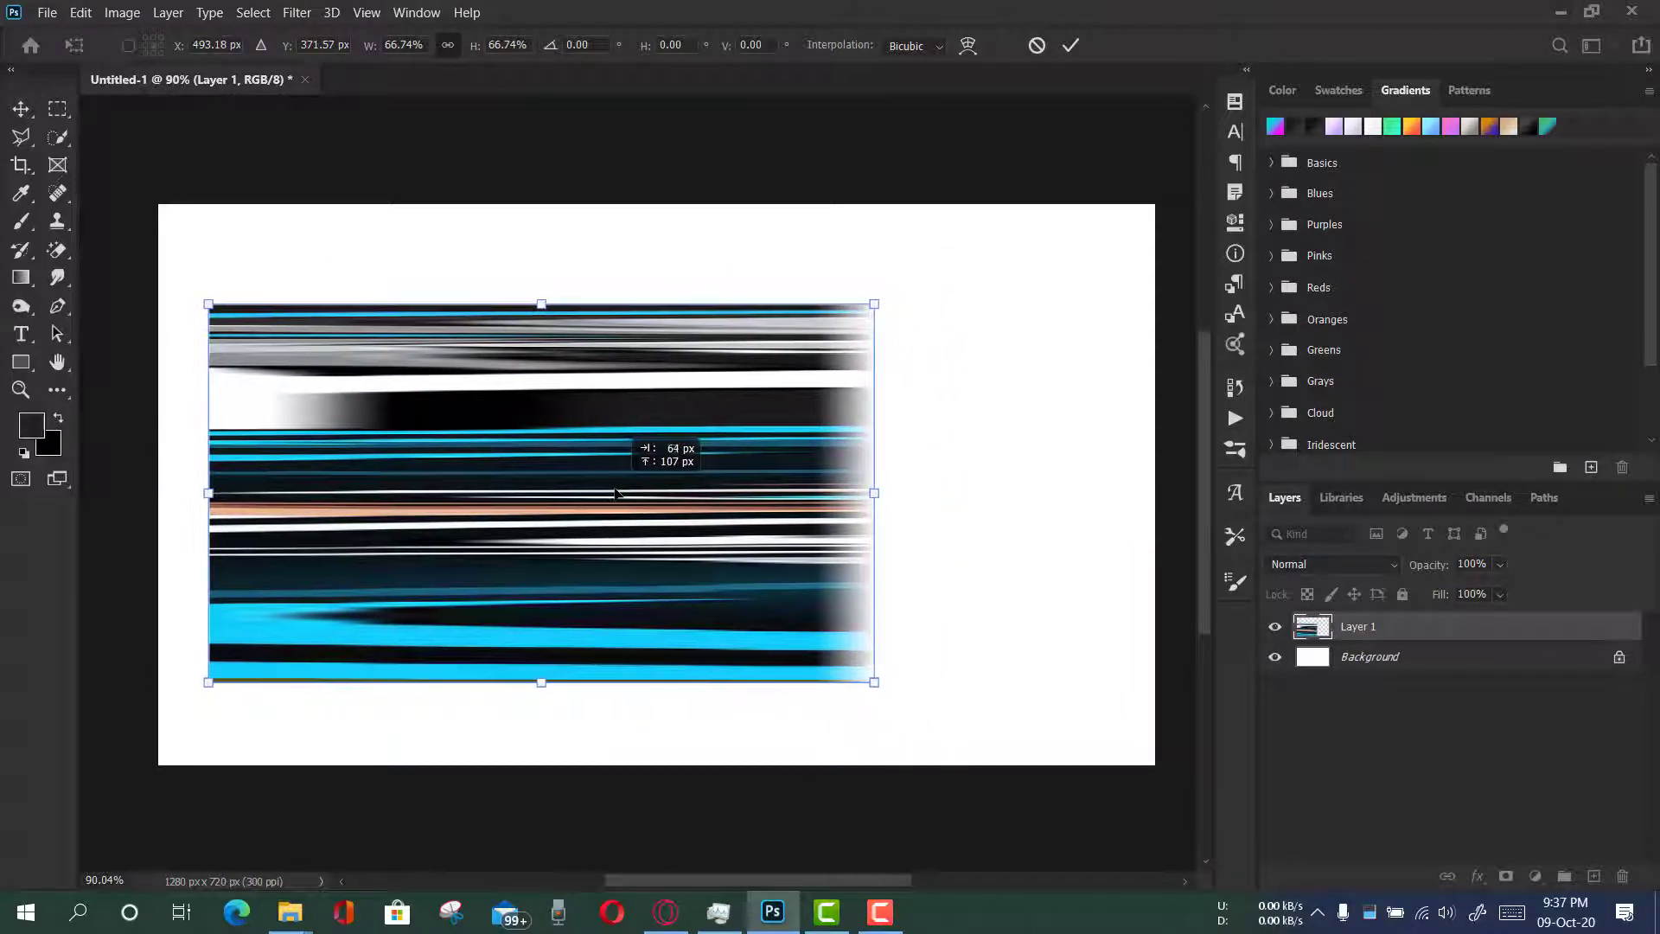
pyautogui.click(1070, 45)
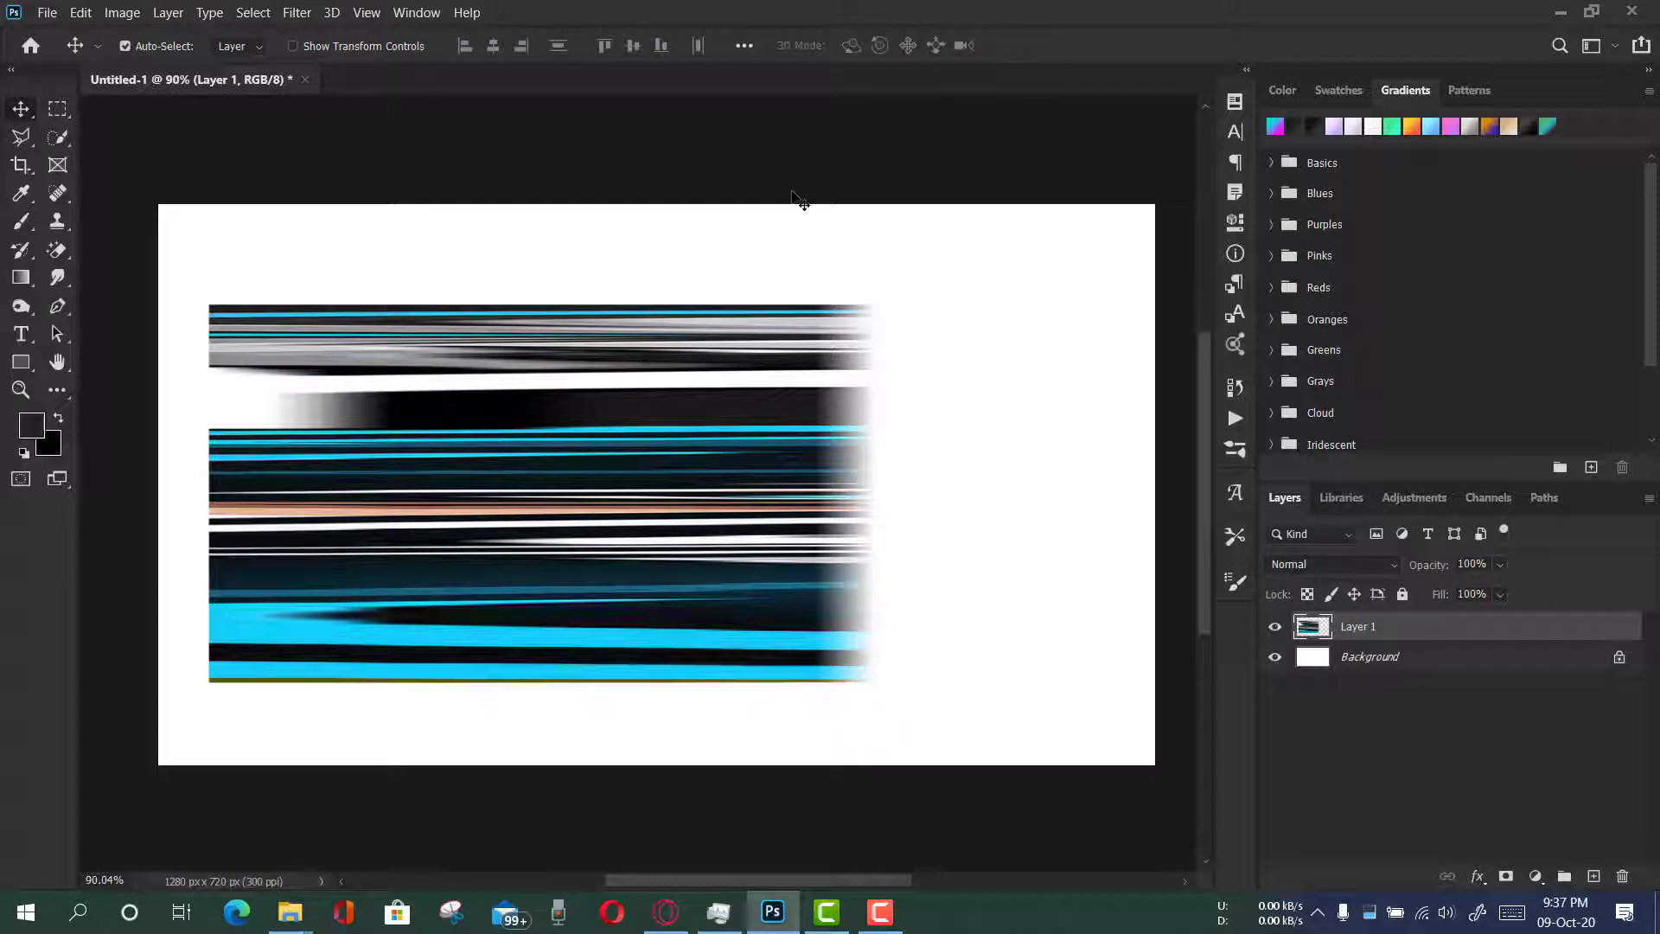
# Try to distort the stripe rectangle into a slanted parallelogram by shifting its upper-right and lower-left corners inward, and move it toward the canvas centre
pyautogui.hotkey('ctrl', 't')
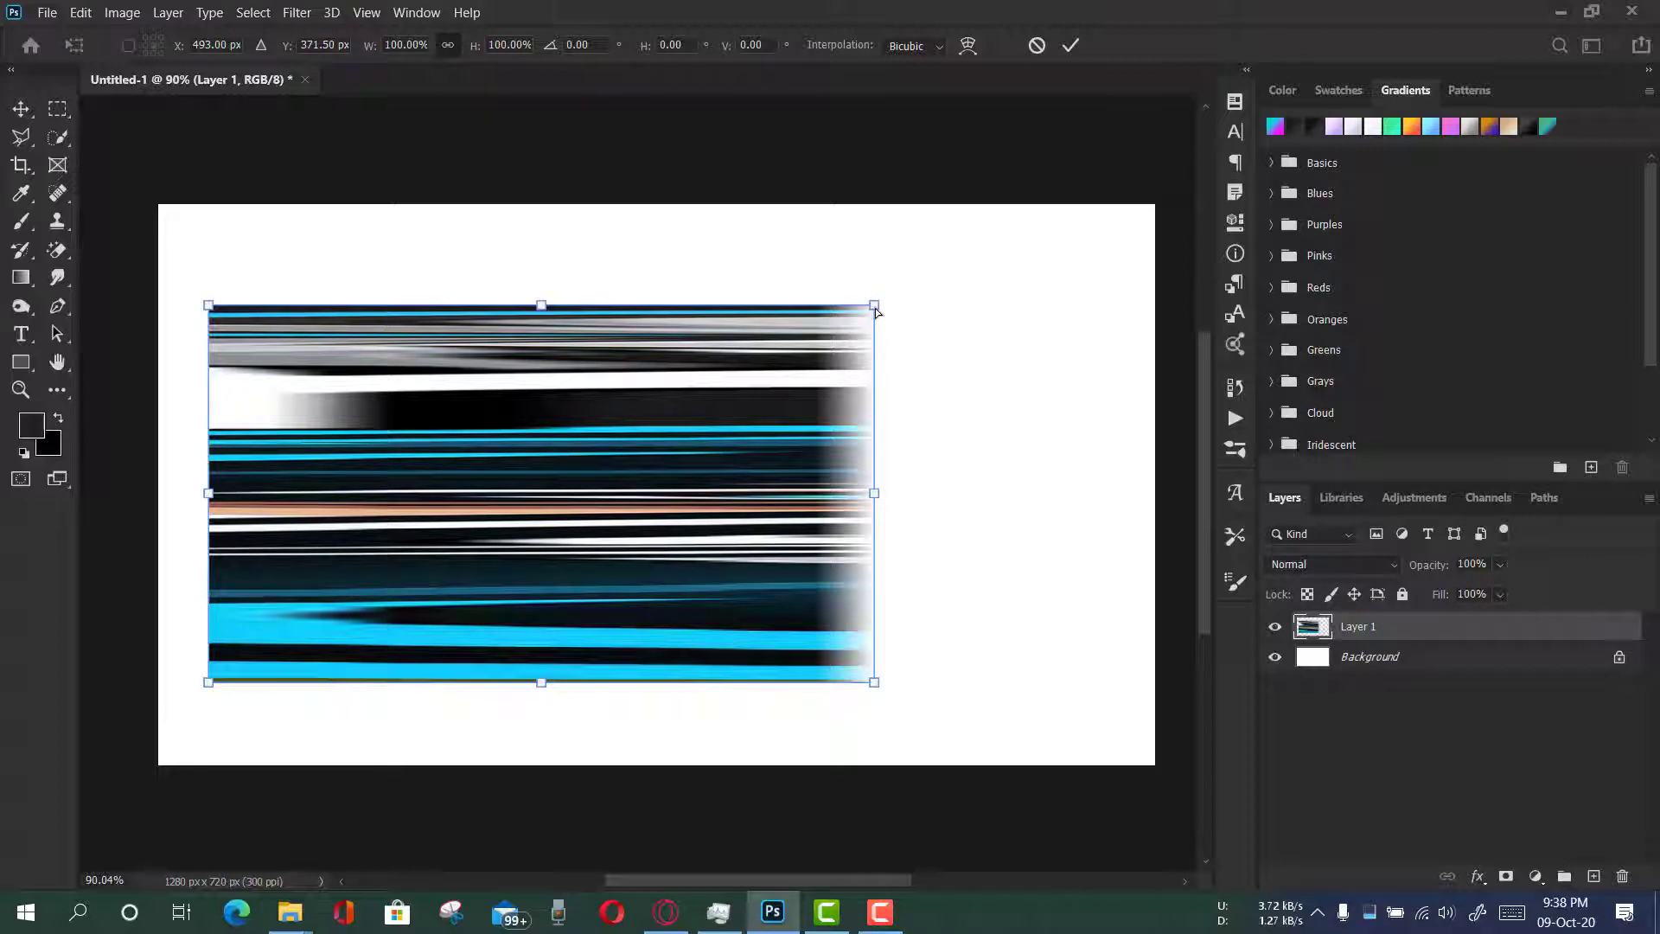
pyautogui.moveTo(876, 311); pyautogui.dragTo(688, 336)
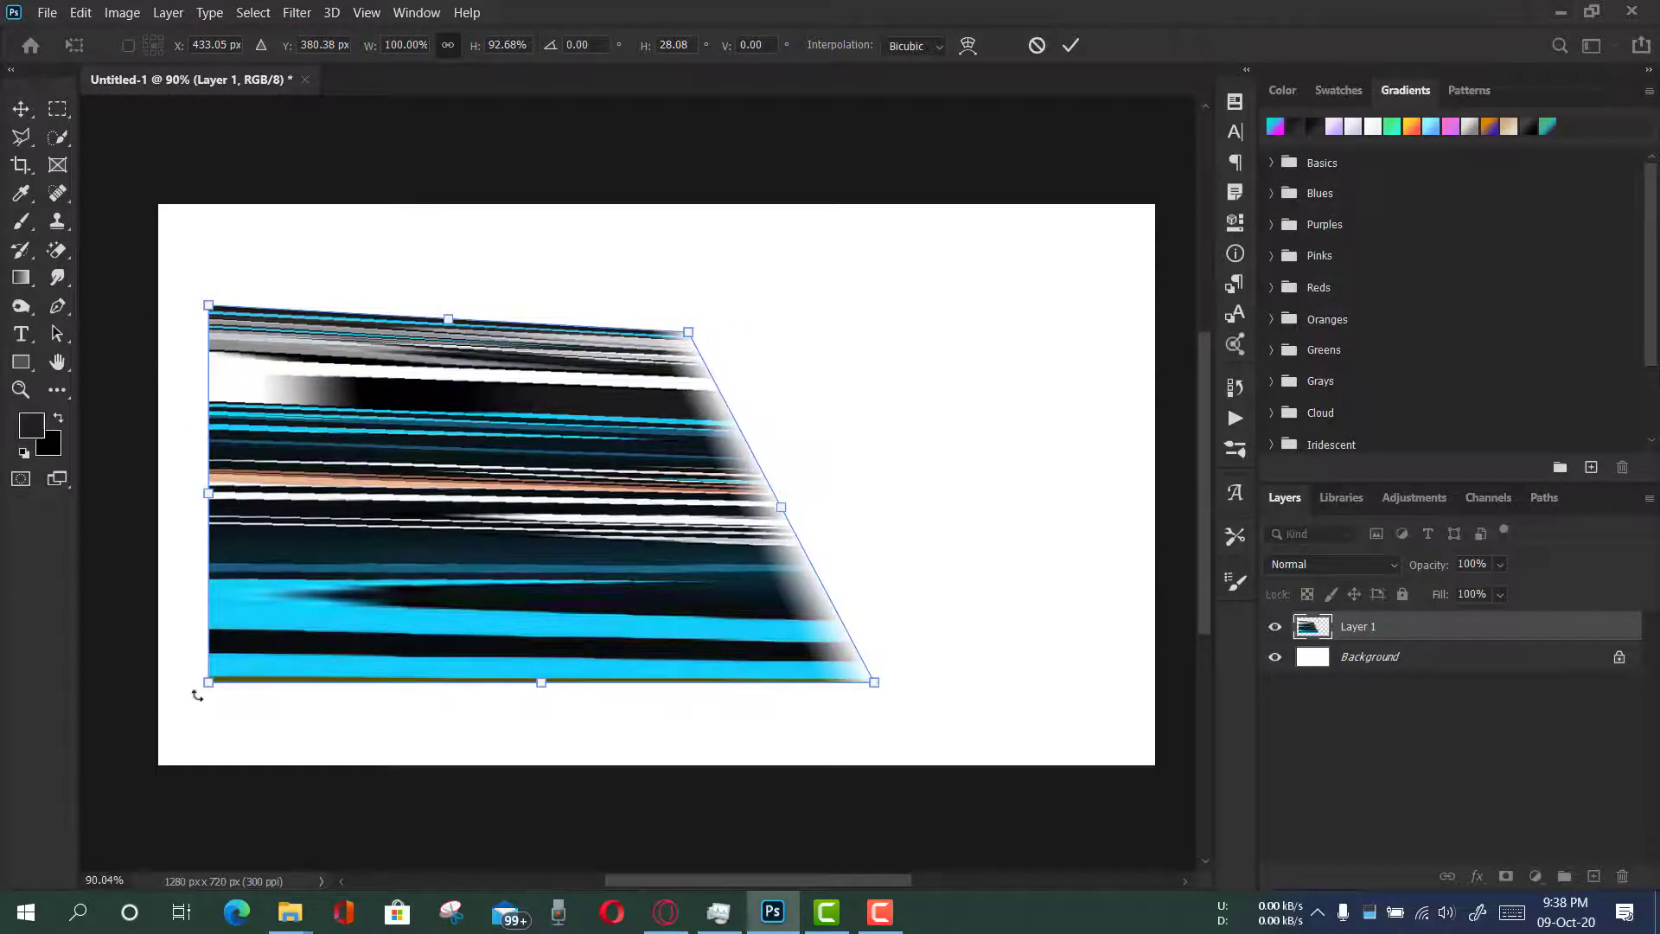
pyautogui.moveTo(211, 686); pyautogui.dragTo(366, 687)
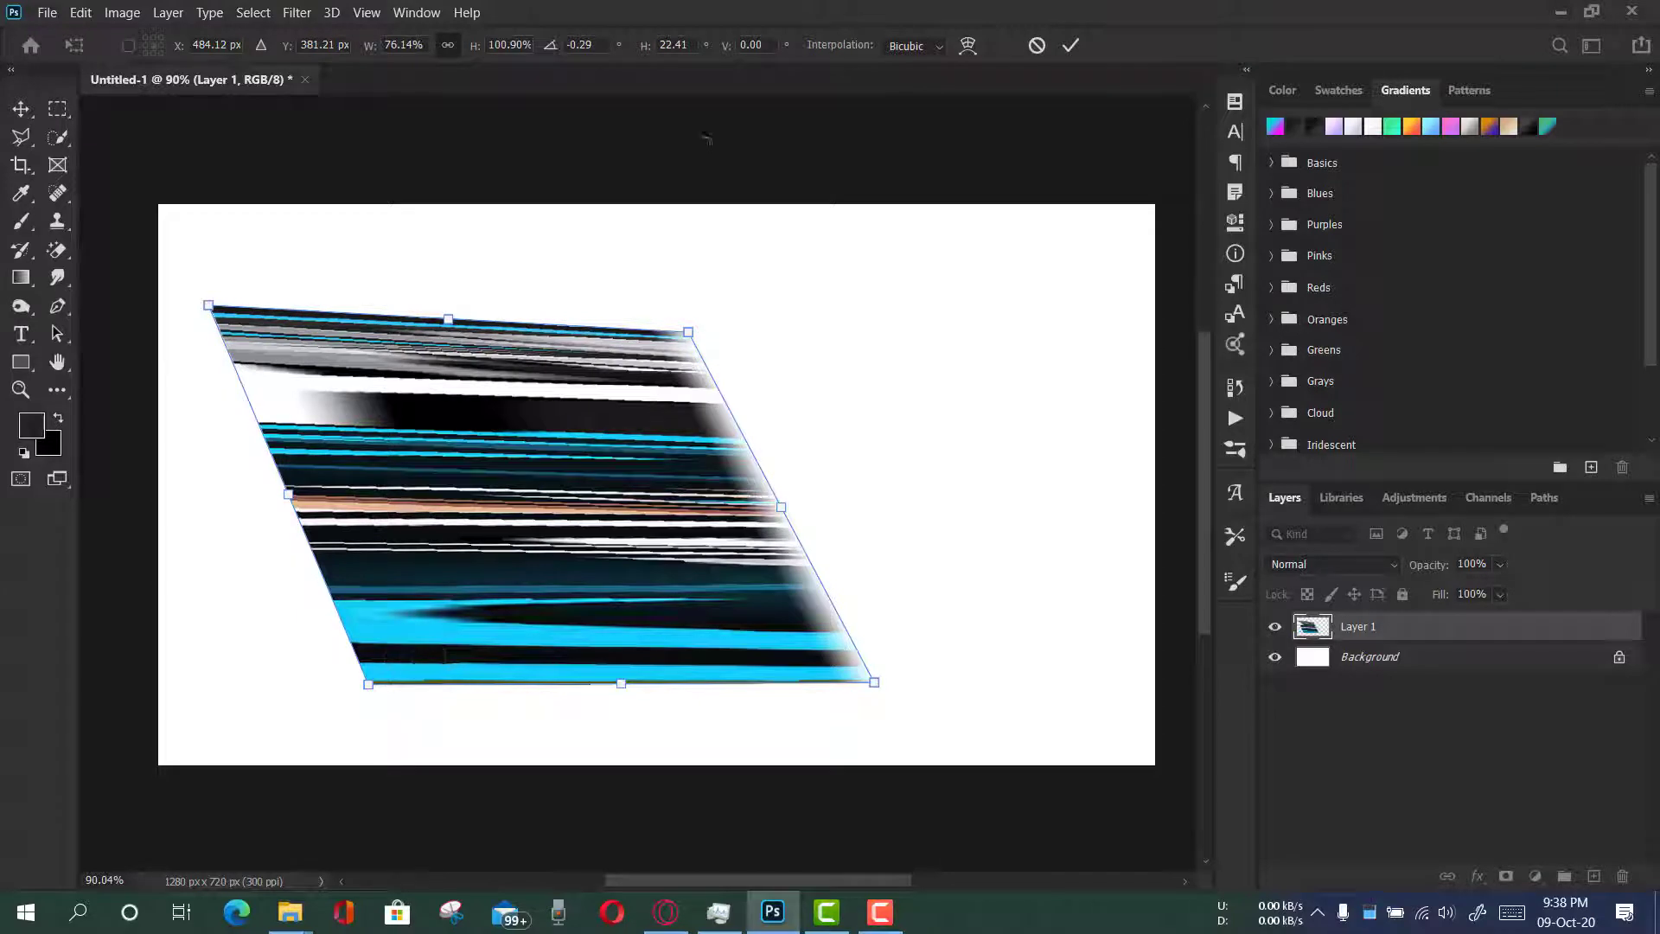
pyautogui.click(1070, 45)
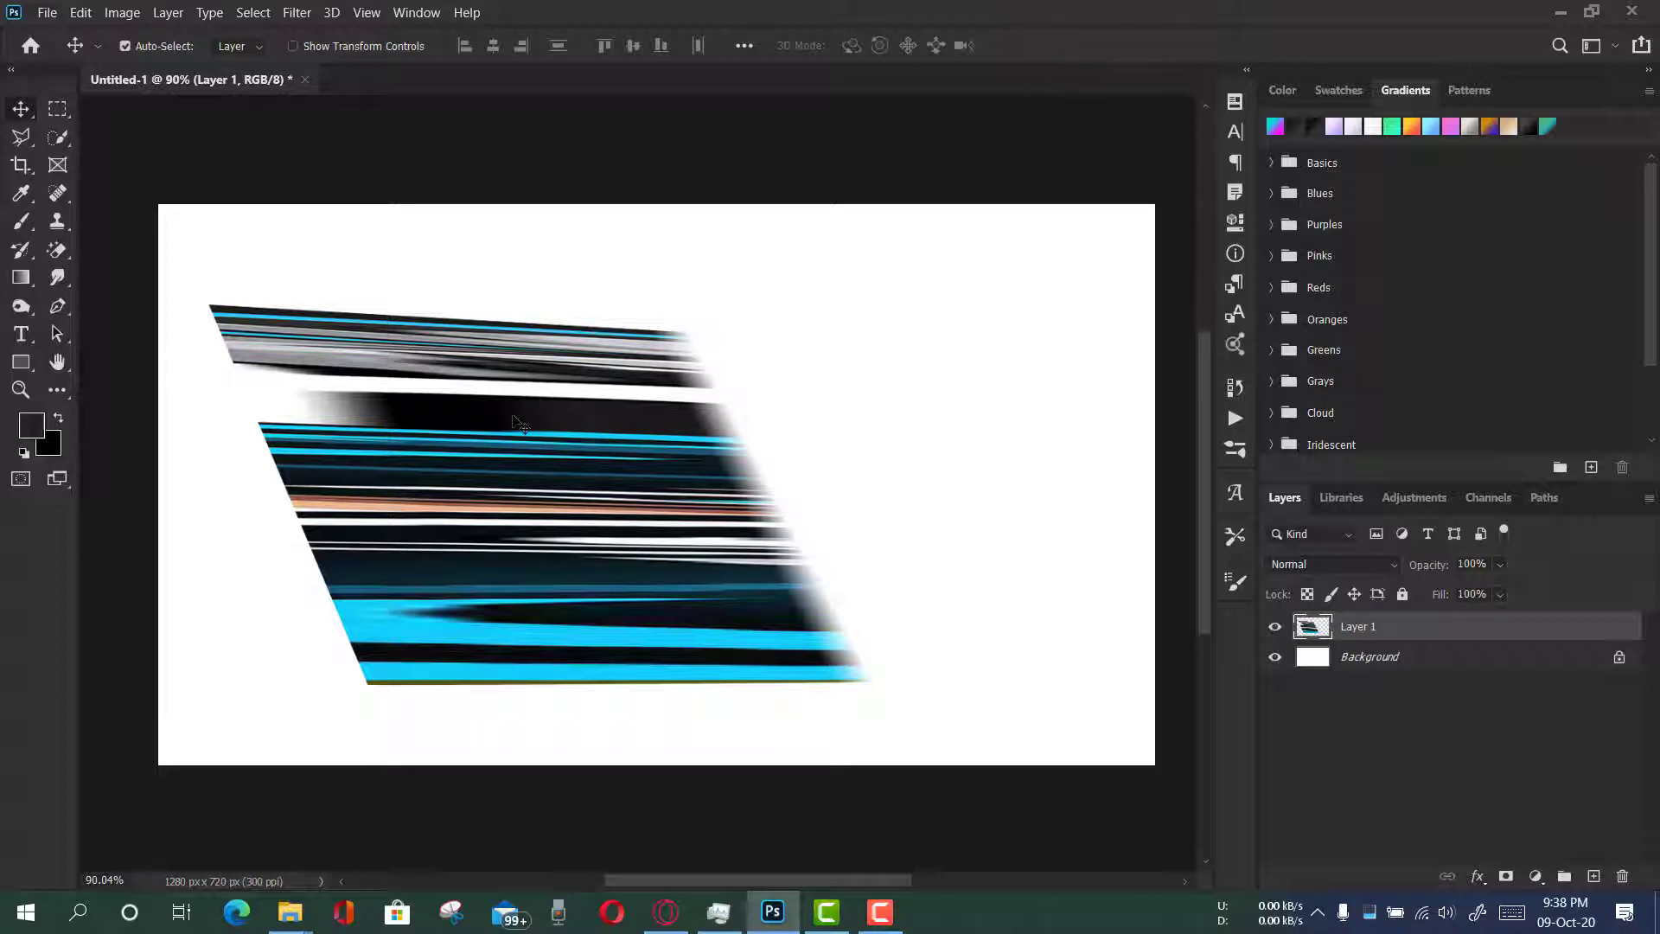
pyautogui.moveTo(512, 412); pyautogui.dragTo(615, 402)
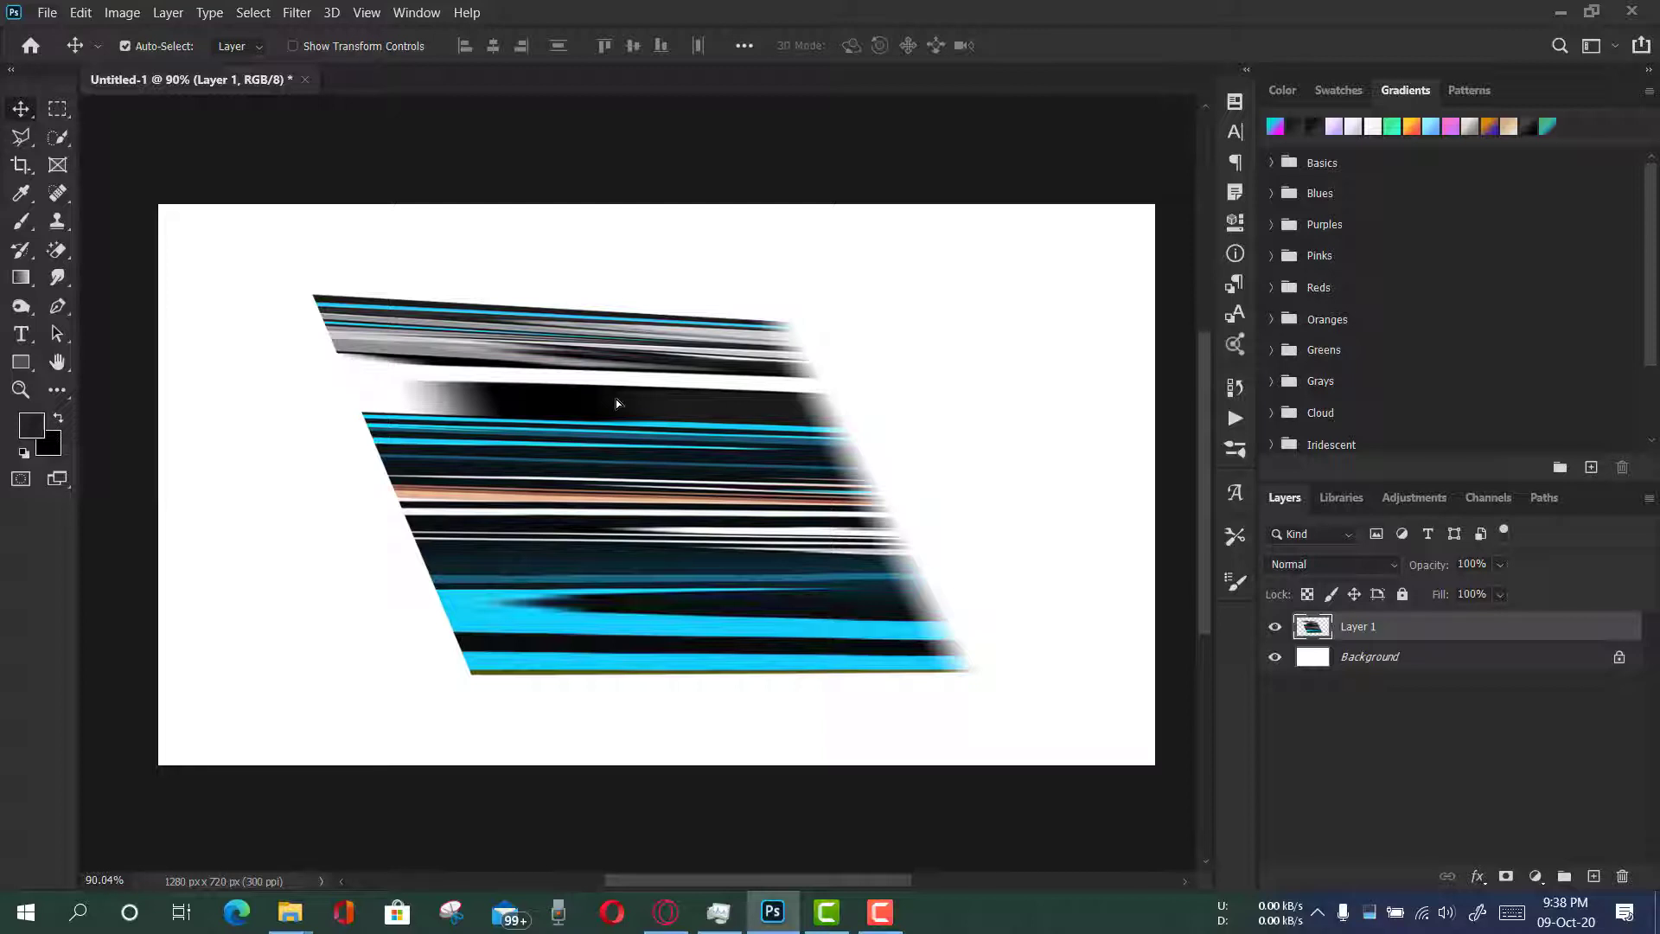
# Undo the move and the slanting distortion of the stripe layer
pyautogui.press('ctrl')
pyautogui.hotkey('ctrl', 't')
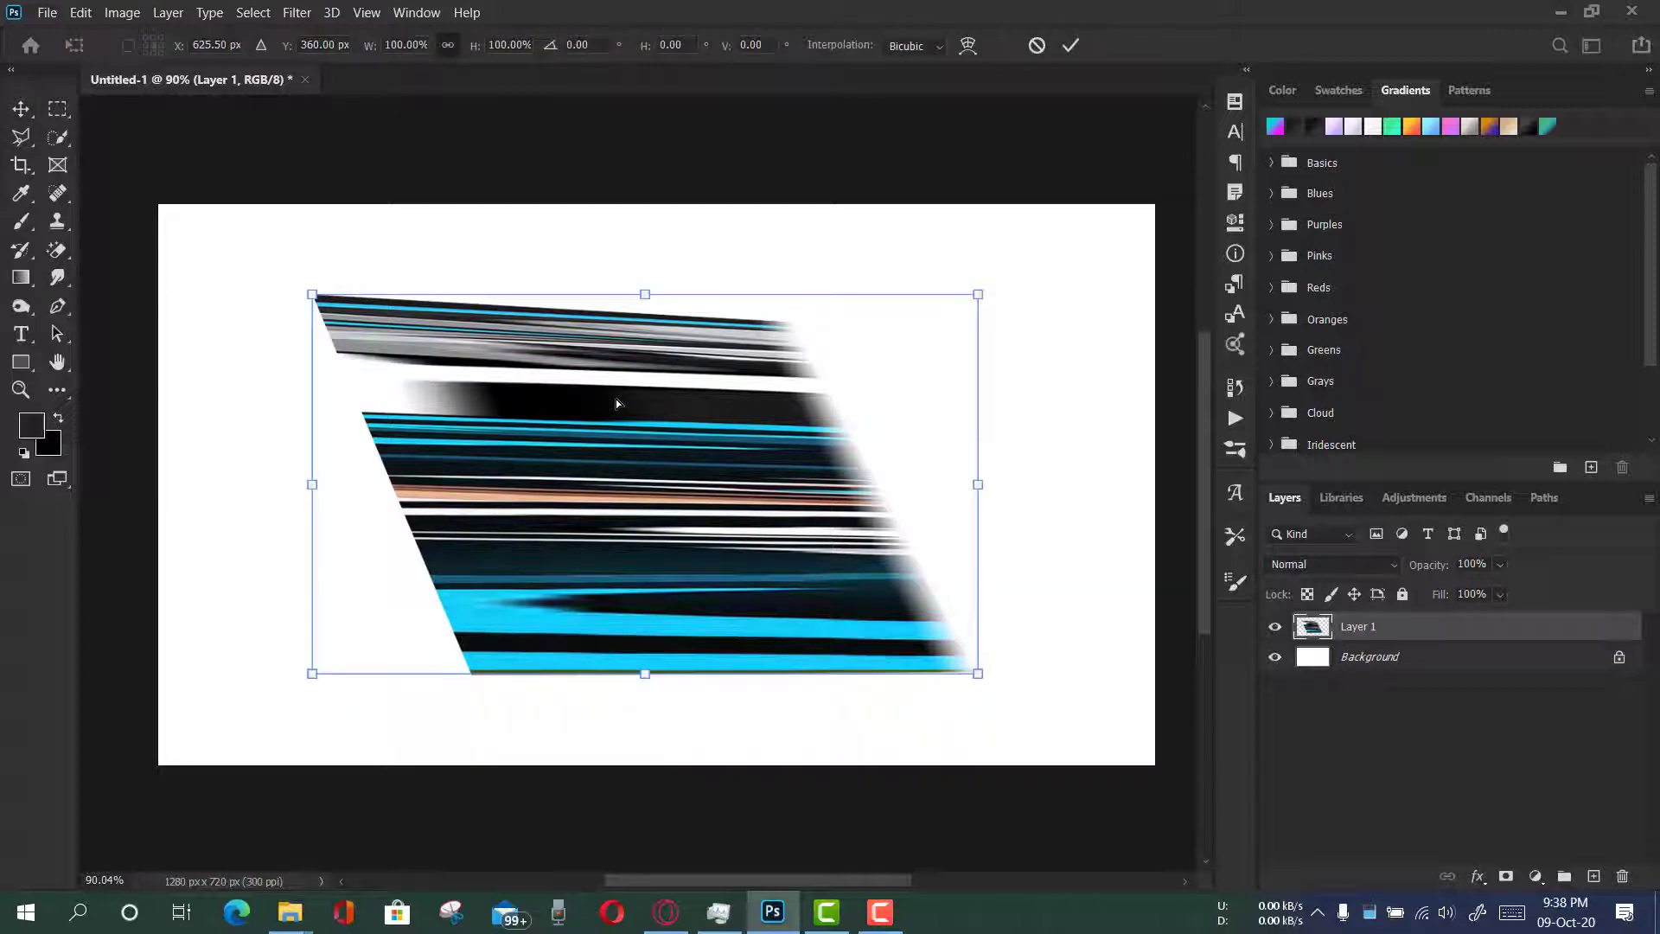
pyautogui.click(1035, 46)
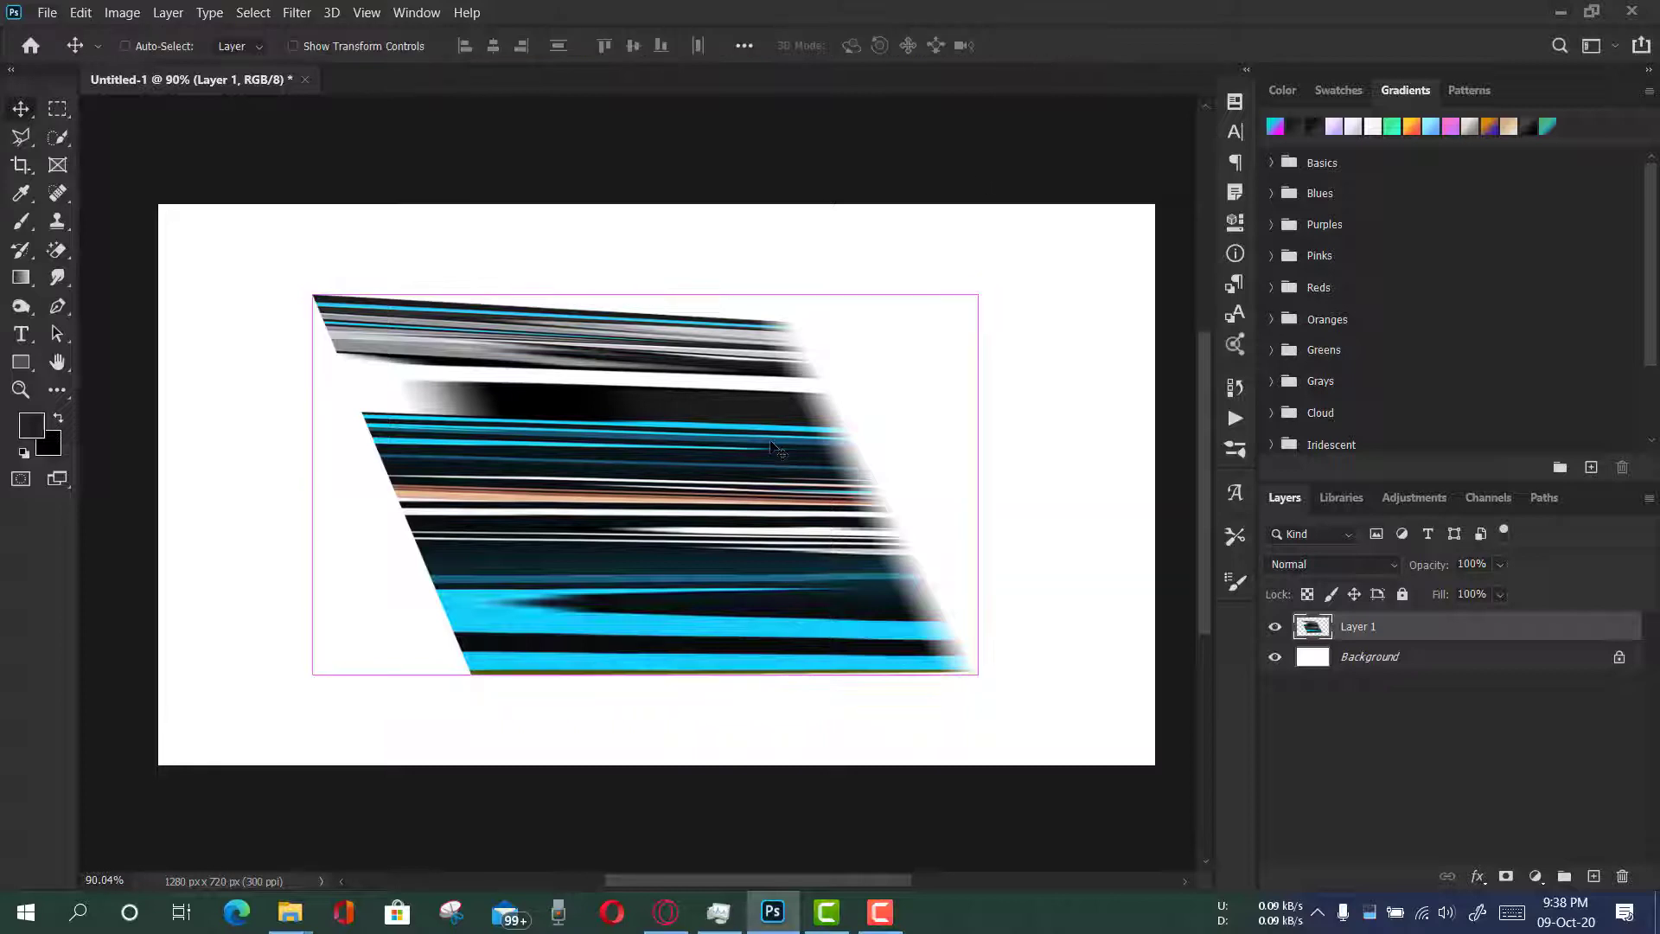
pyautogui.hotkey('ctrl', 'z')
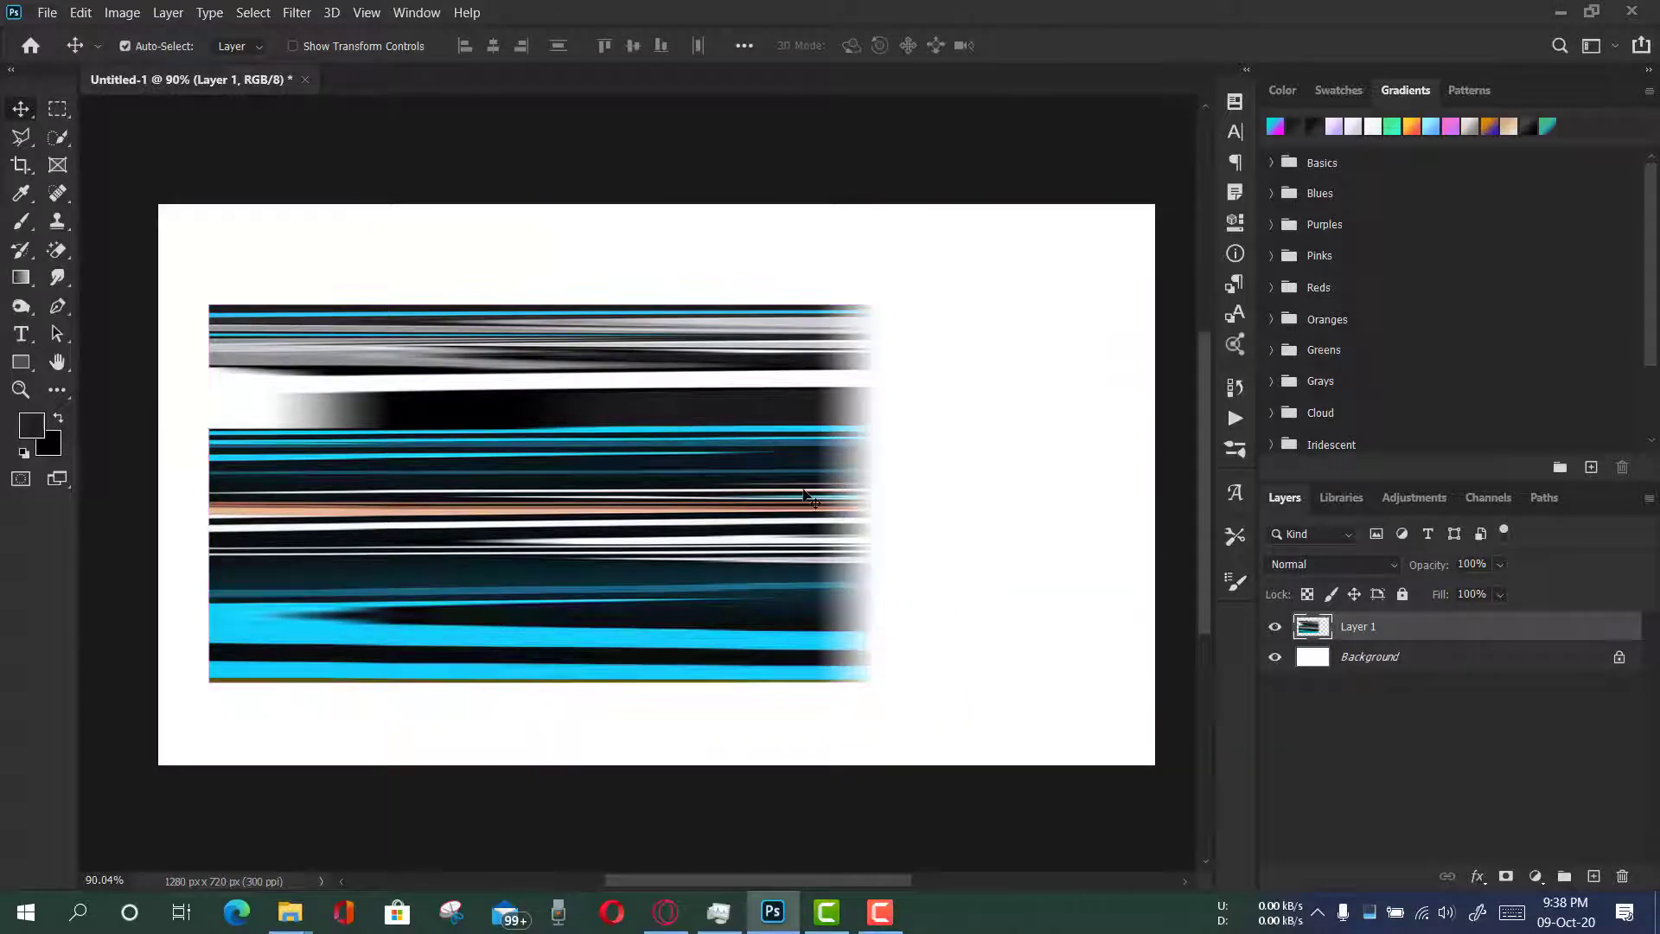
# Try to distort the stripe rectangle into a wide crossed bow-tie shape by swapping its two right-hand corners, apply it, and shift the layer slightly
pyautogui.hotkey('ctrl', 't')
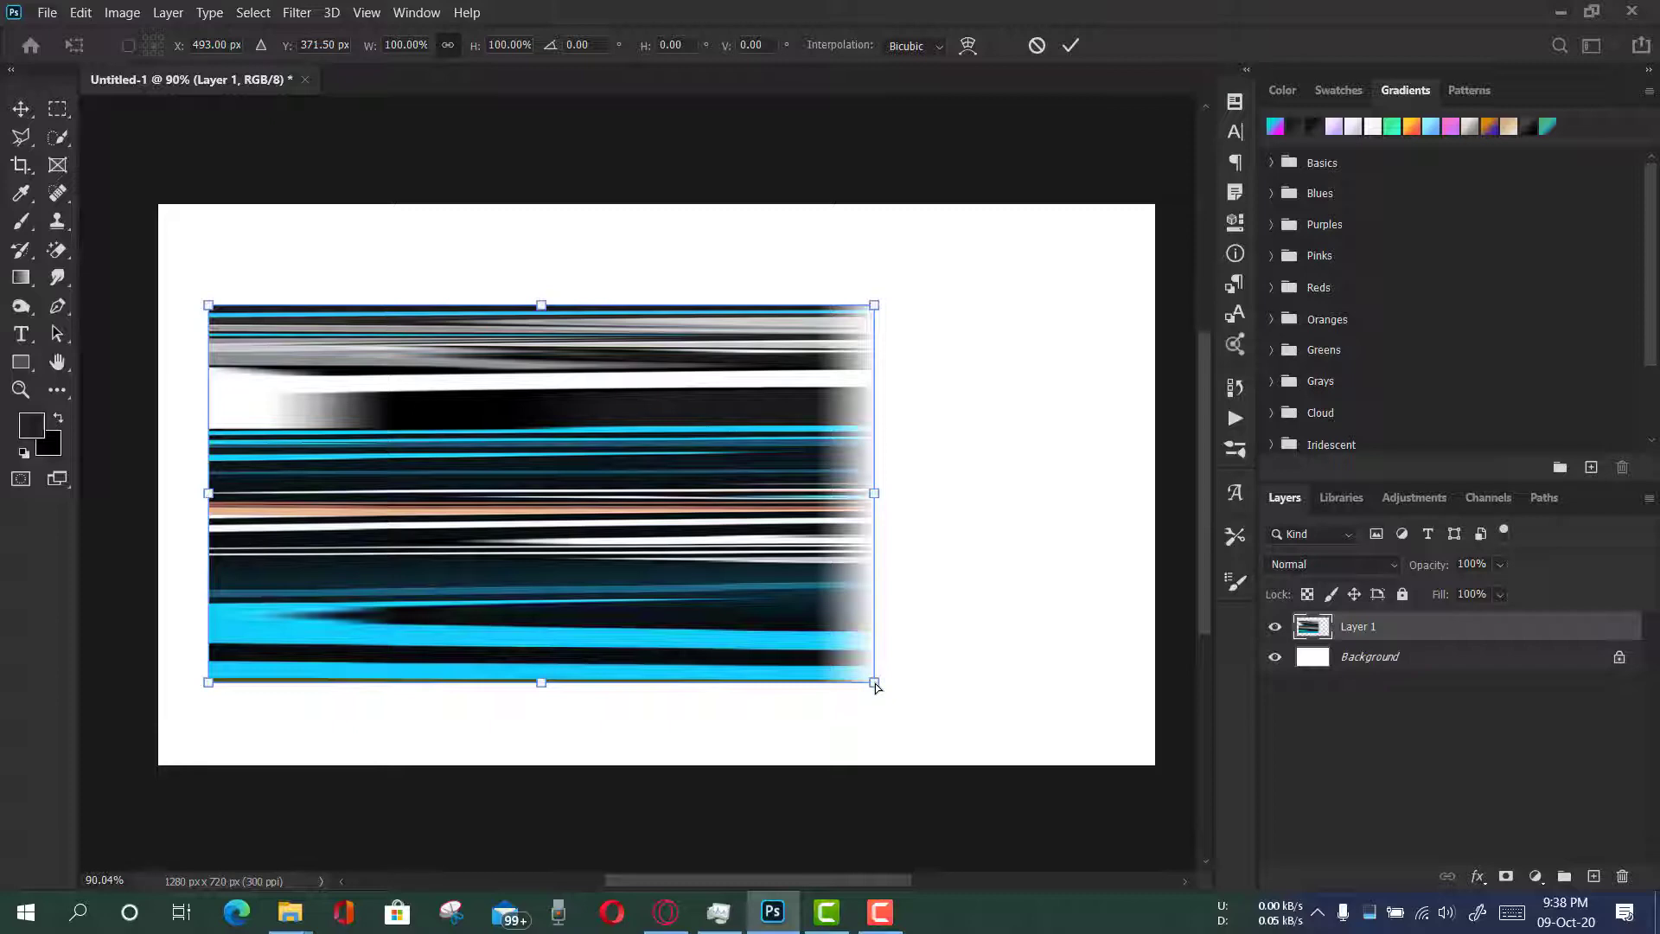
pyautogui.moveTo(876, 685); pyautogui.dragTo(969, 339)
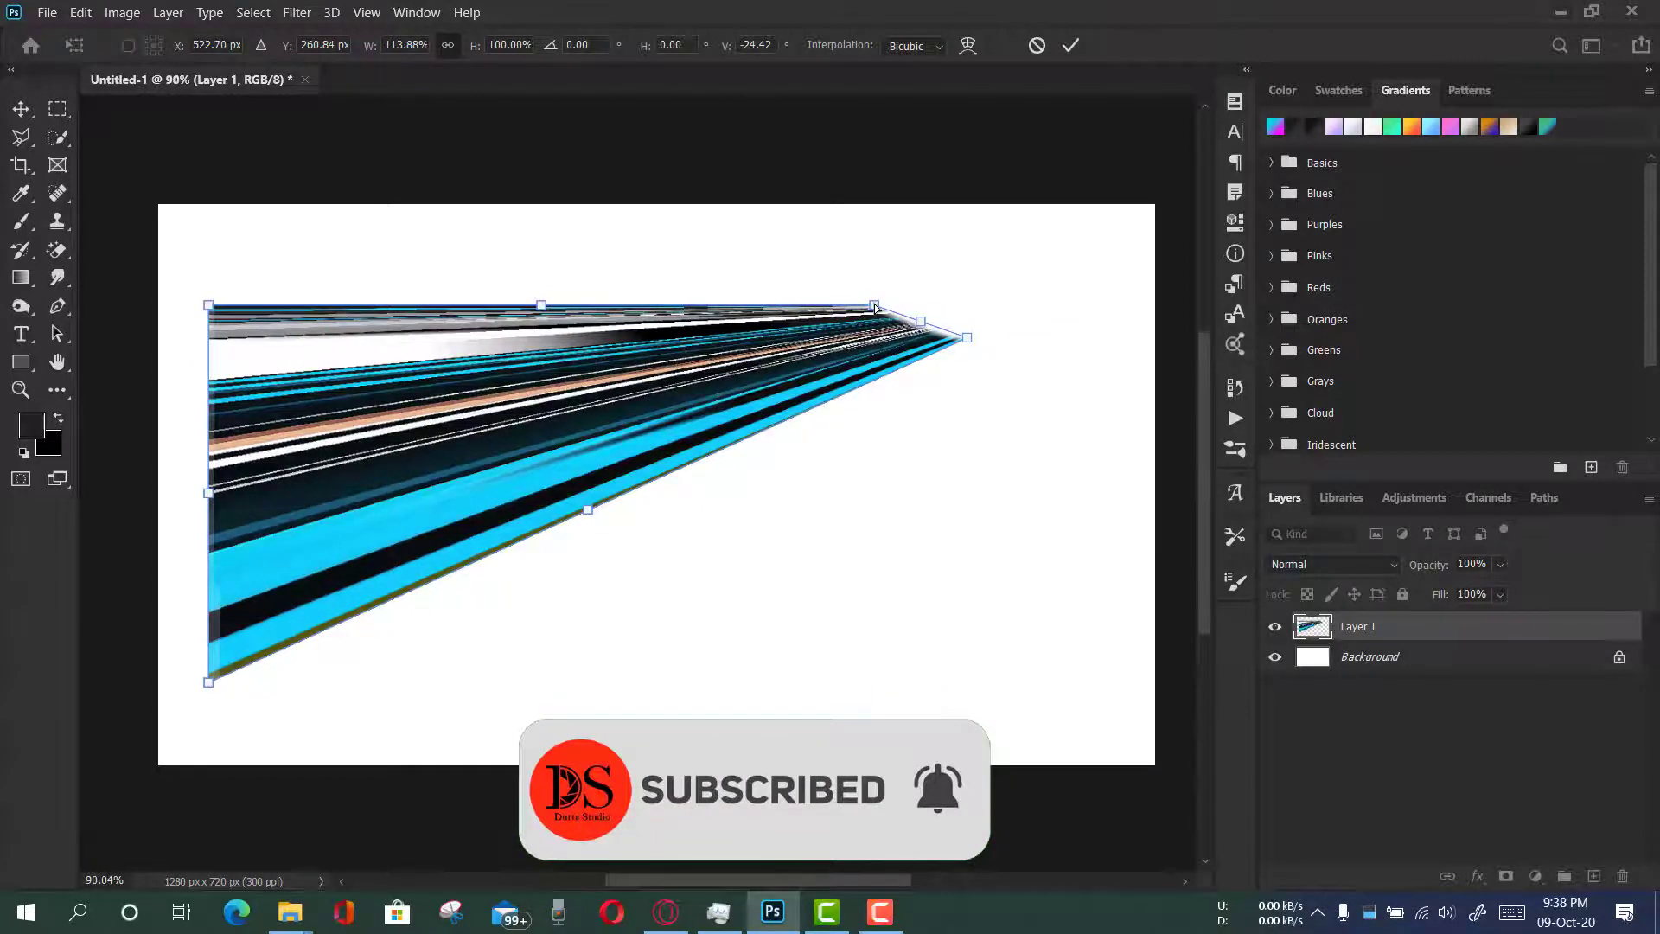
pyautogui.moveTo(876, 309); pyautogui.dragTo(997, 689)
pyautogui.moveTo(960, 349); pyautogui.dragTo(1129, 253)
pyautogui.moveTo(211, 685); pyautogui.dragTo(353, 625)
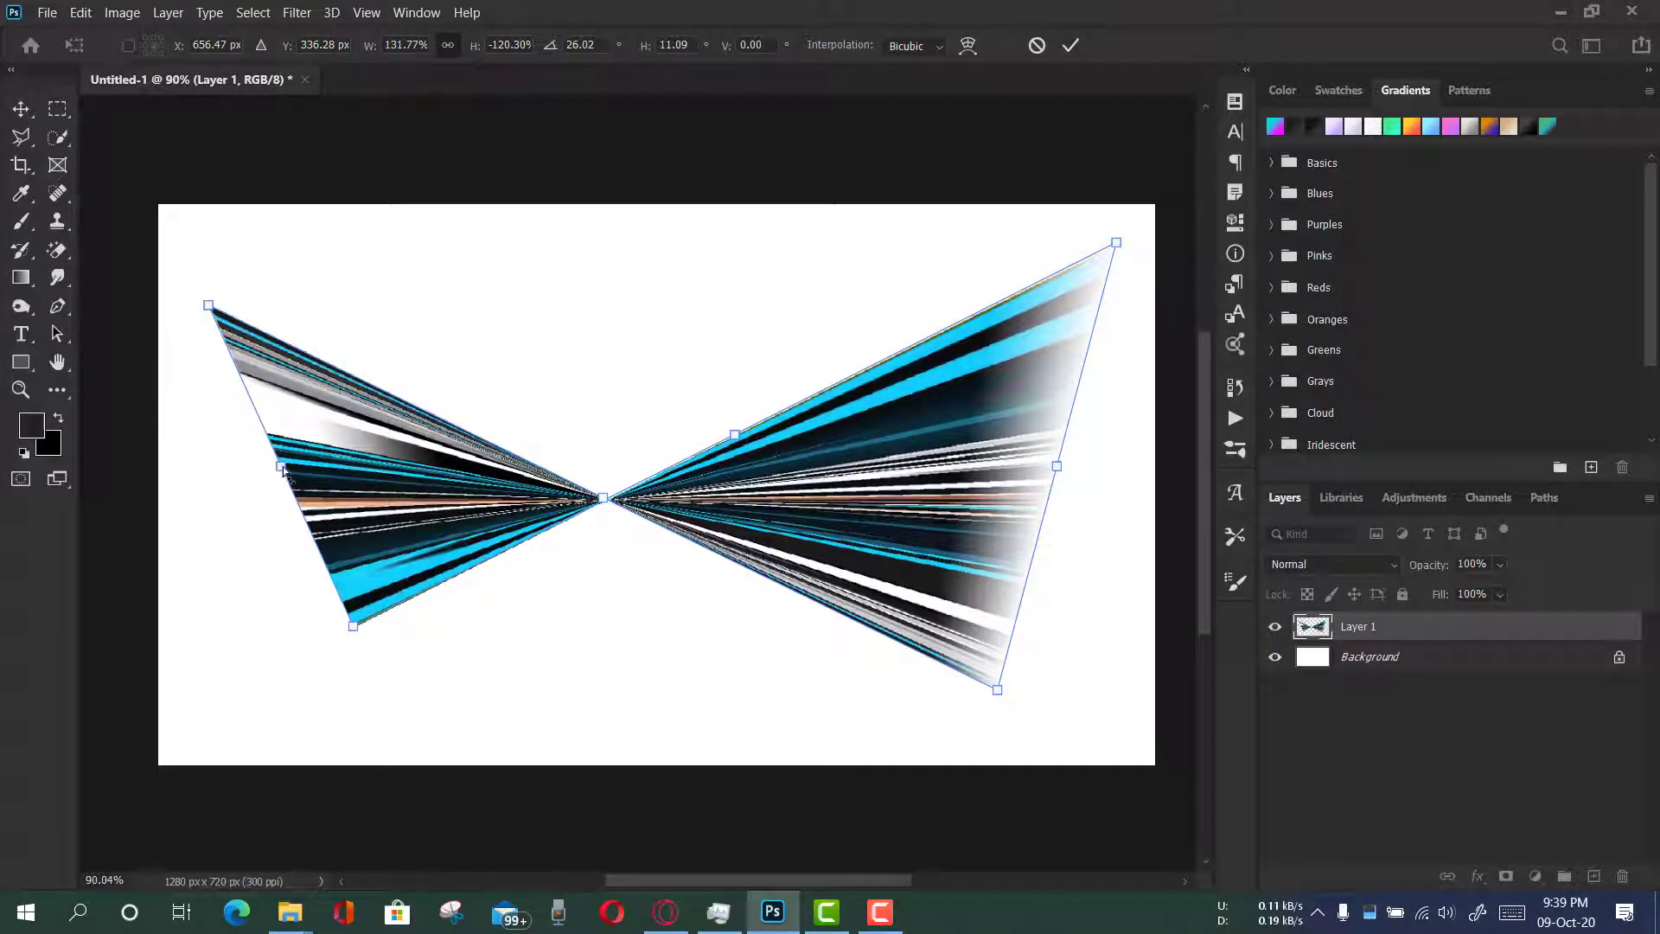
pyautogui.moveTo(281, 466); pyautogui.dragTo(265, 466)
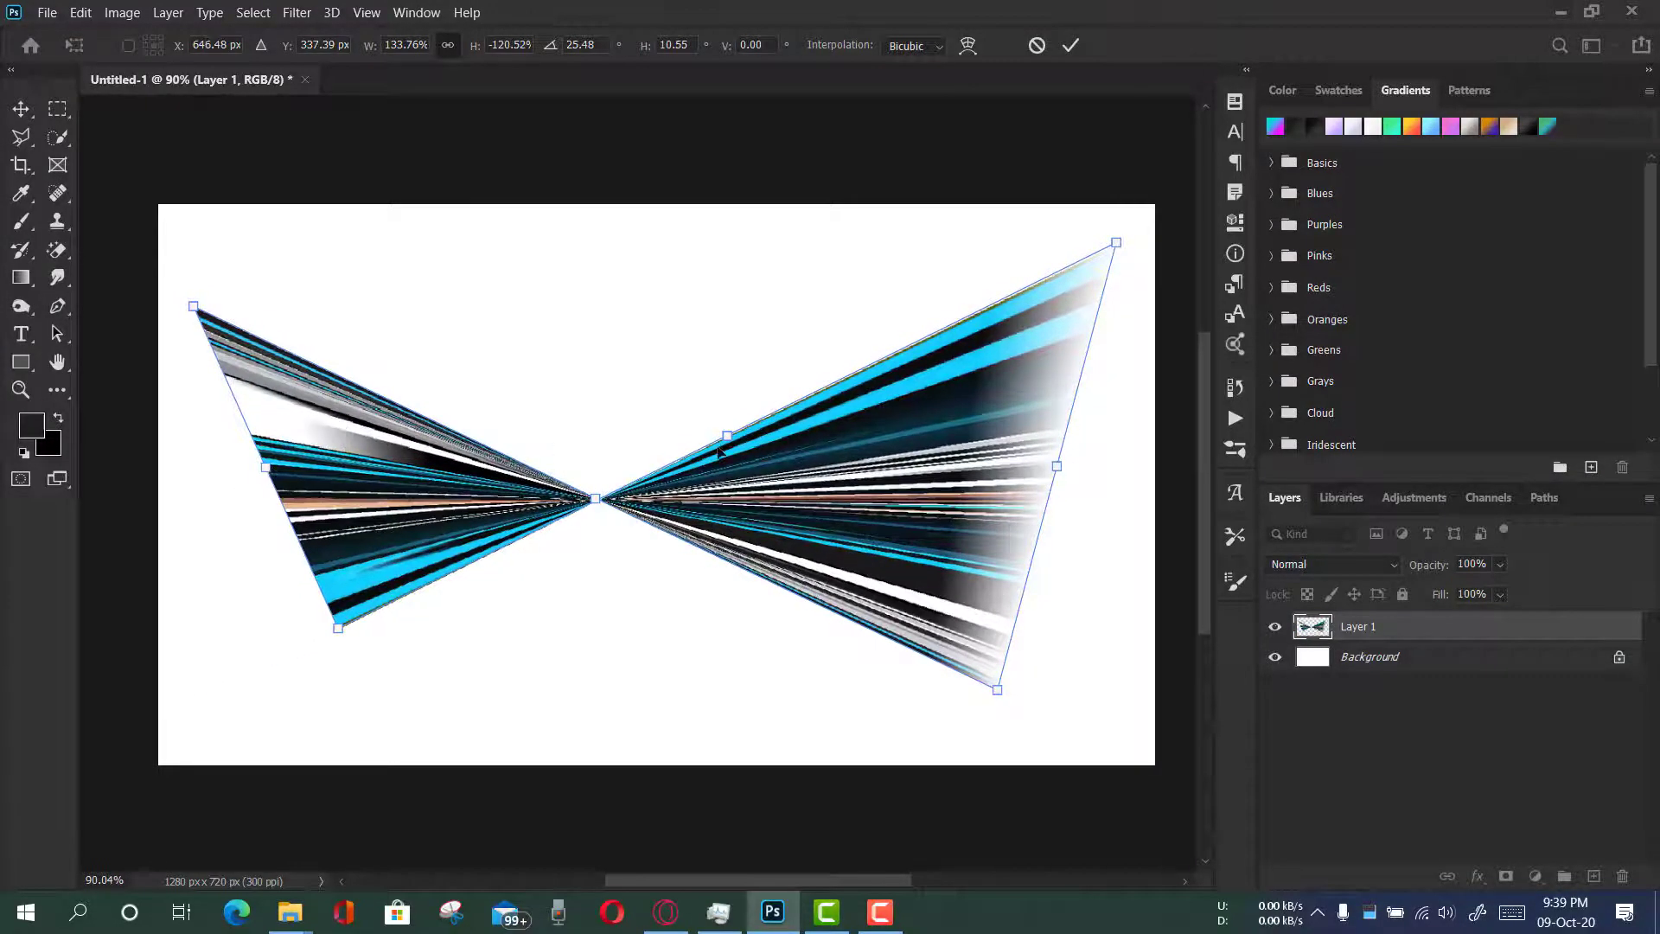
pyautogui.moveTo(725, 434); pyautogui.dragTo(713, 397)
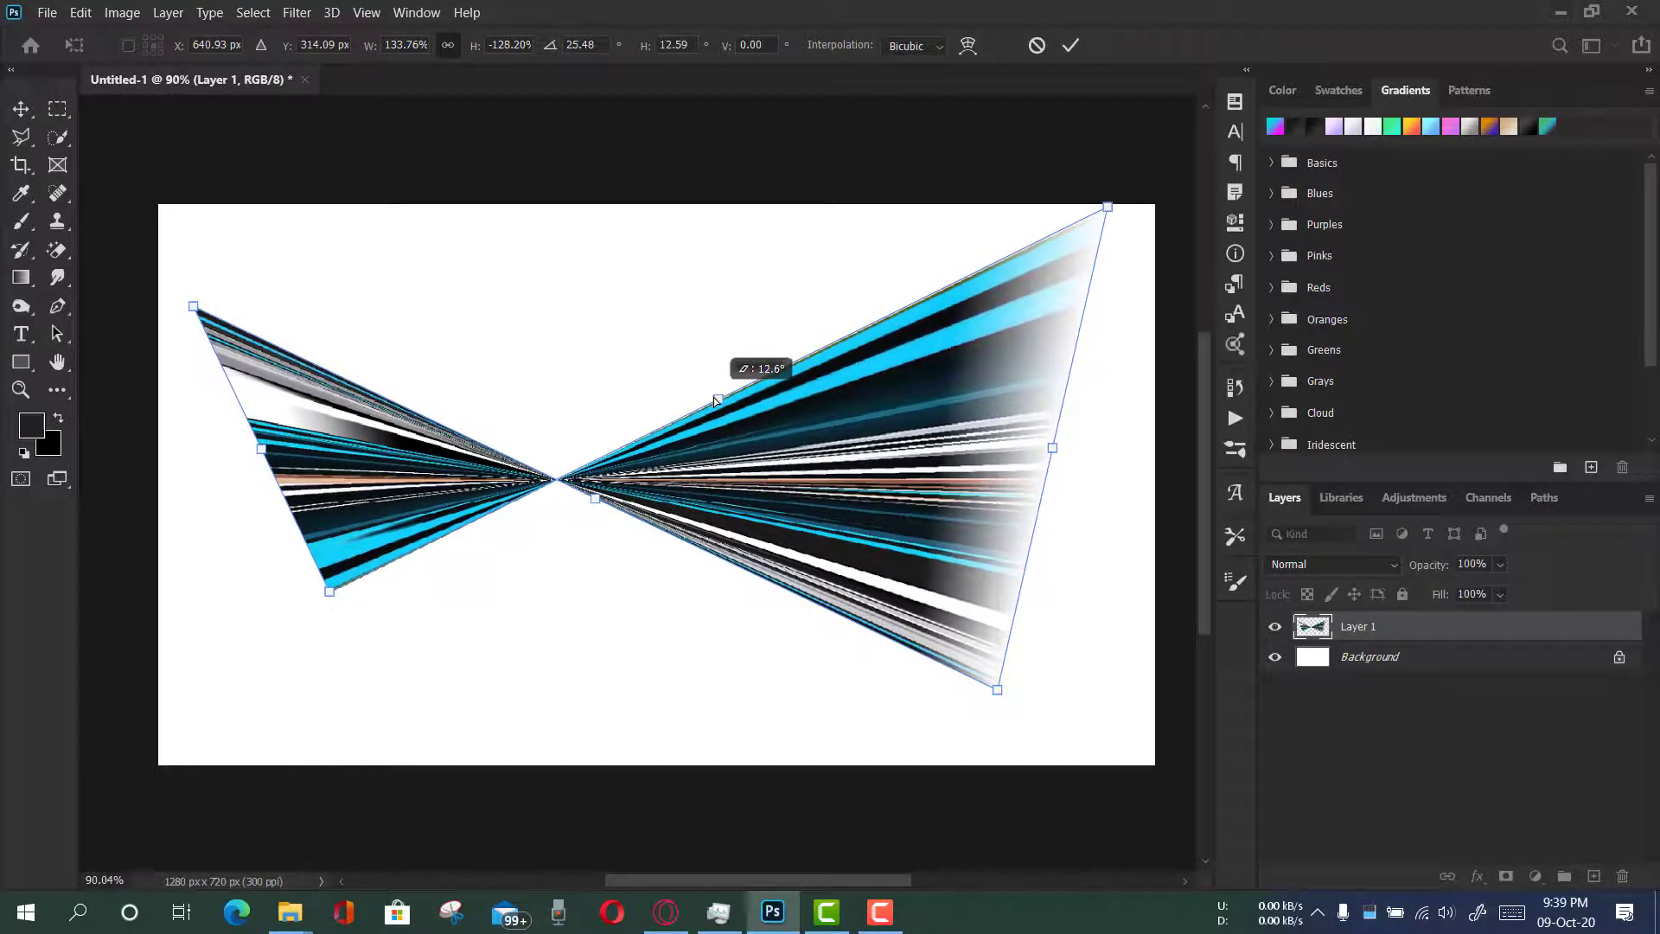
pyautogui.click(1070, 45)
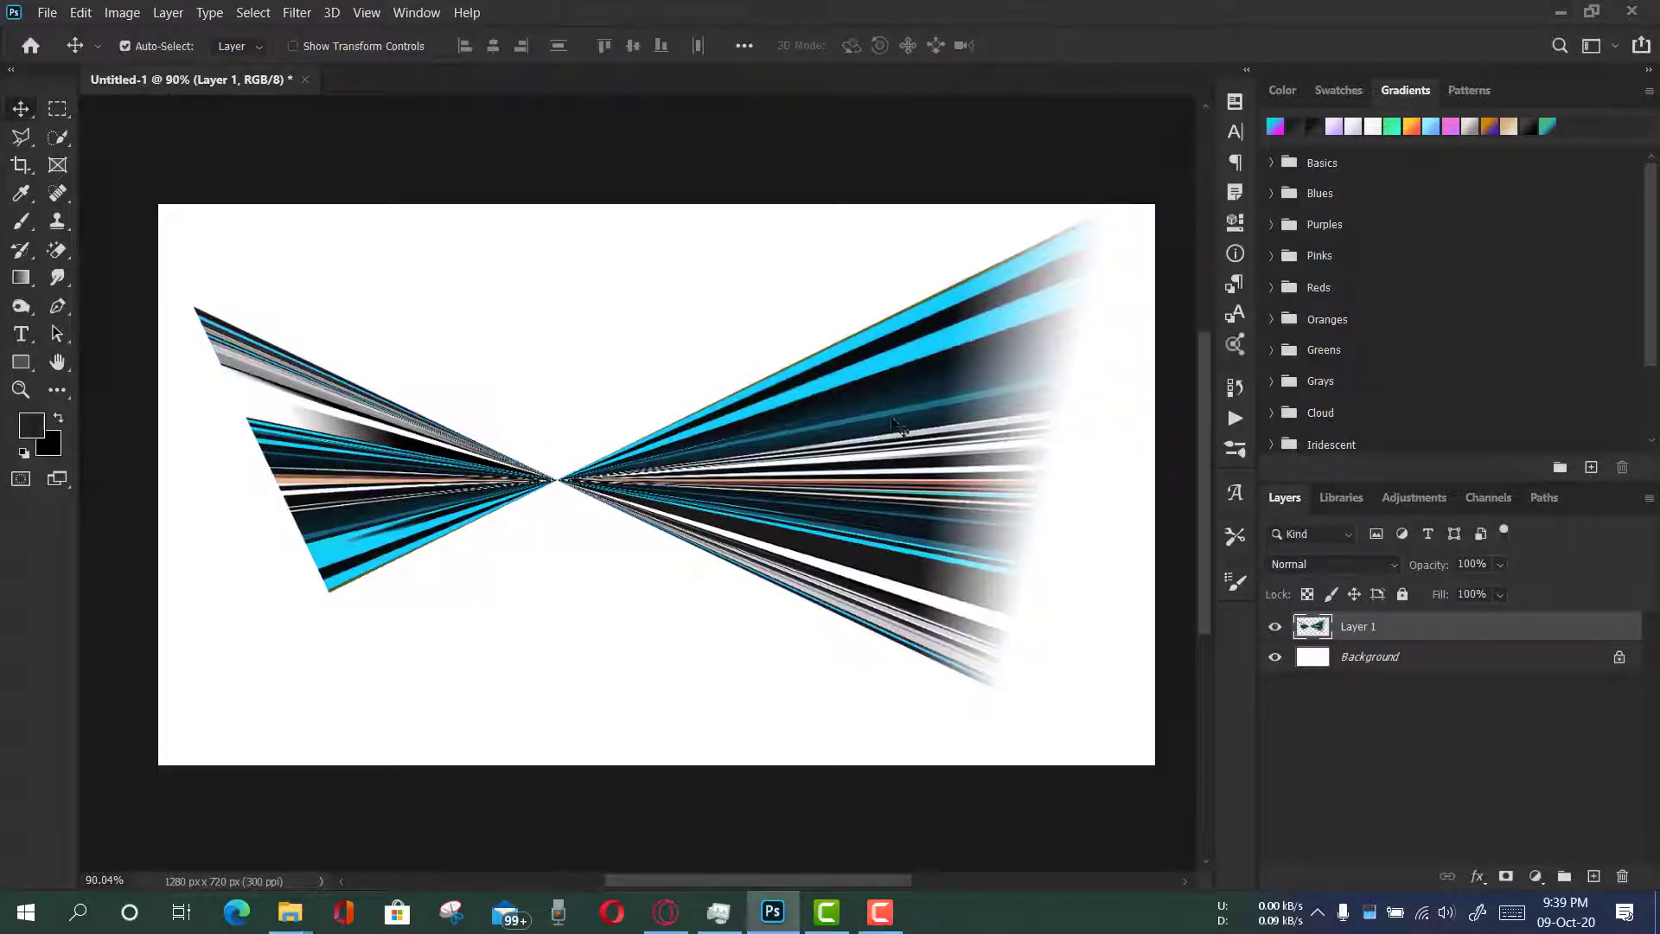
pyautogui.moveTo(886, 427); pyautogui.dragTo(908, 447)
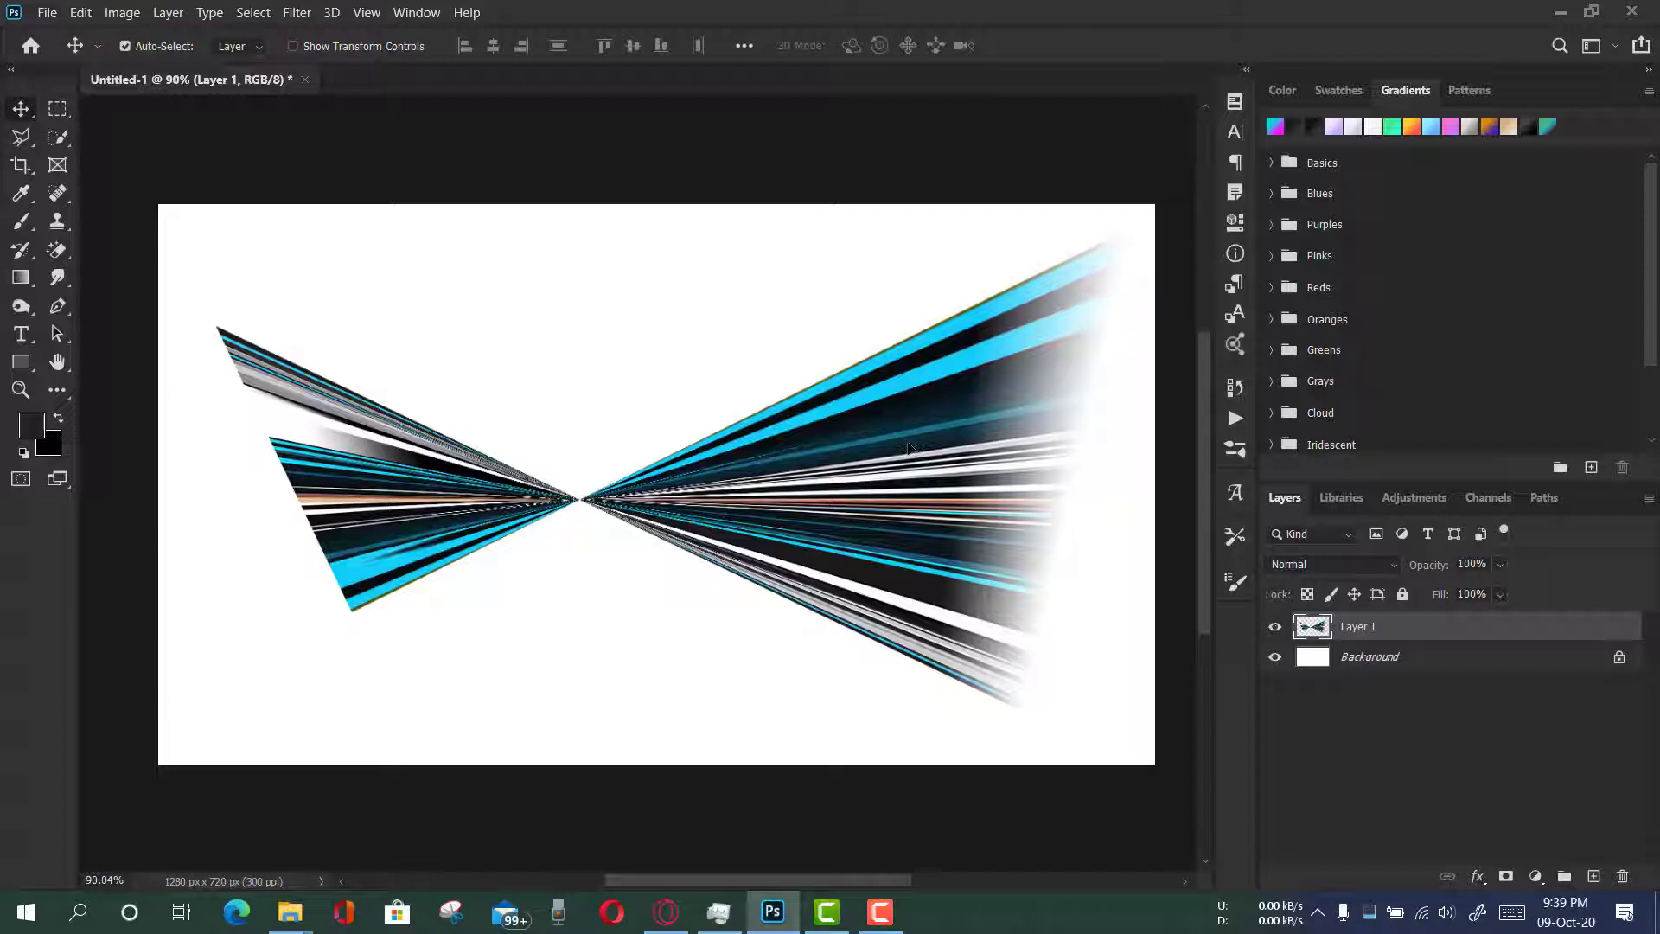
# Undo the move and the bow-tie distortion of the stripe layer
pyautogui.hotkey('ctrl', 'z')
pyautogui.hotkey('ctrl', 'z')
pyautogui.hotkey('ctrl', 'z')
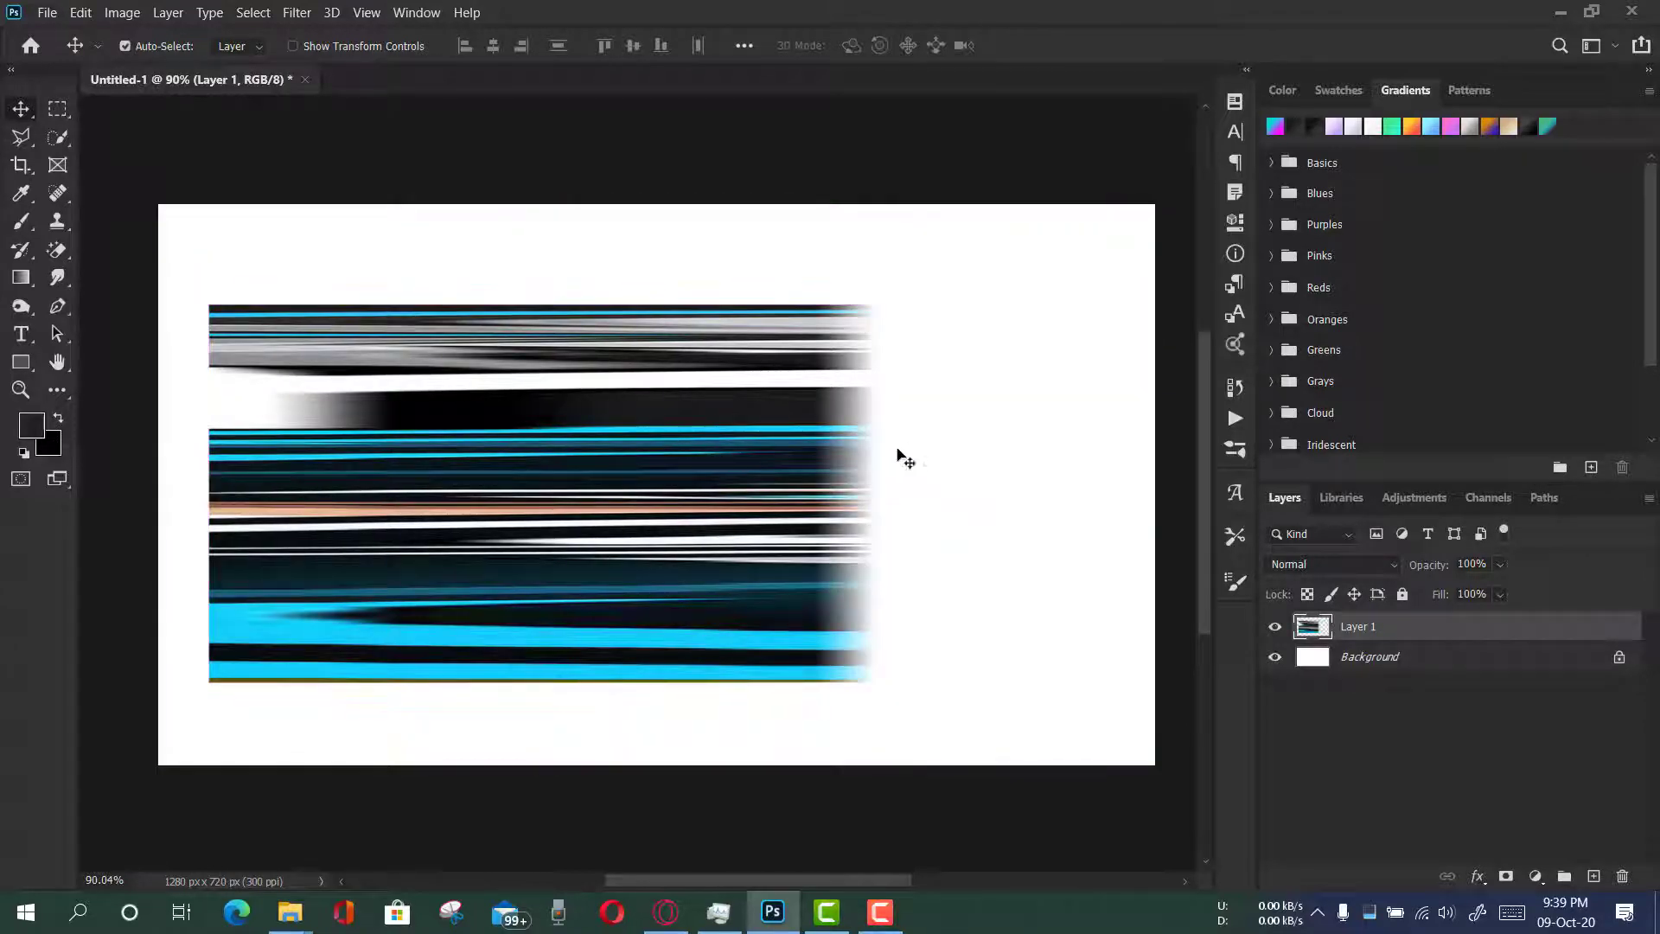
# Try to warp the stripes into a twisted ribbon by crossing the two right-hand corners and bending the upper and lower edges, and apply it
pyautogui.press('ctrl')
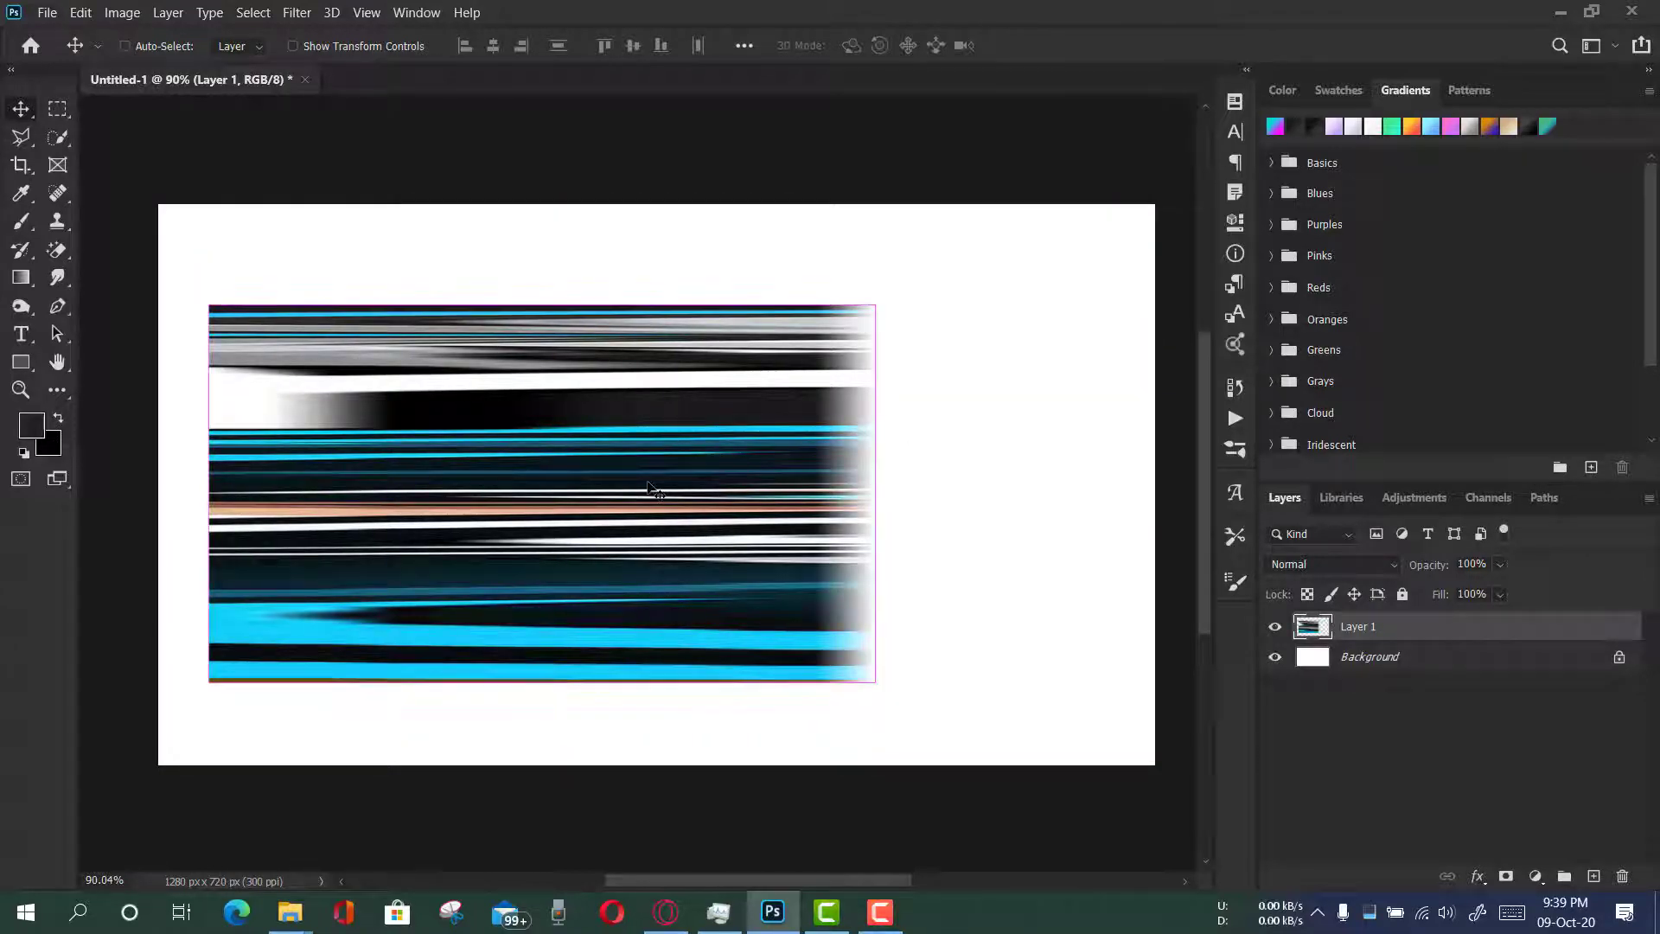
pyautogui.hotkey('ctrl', 't')
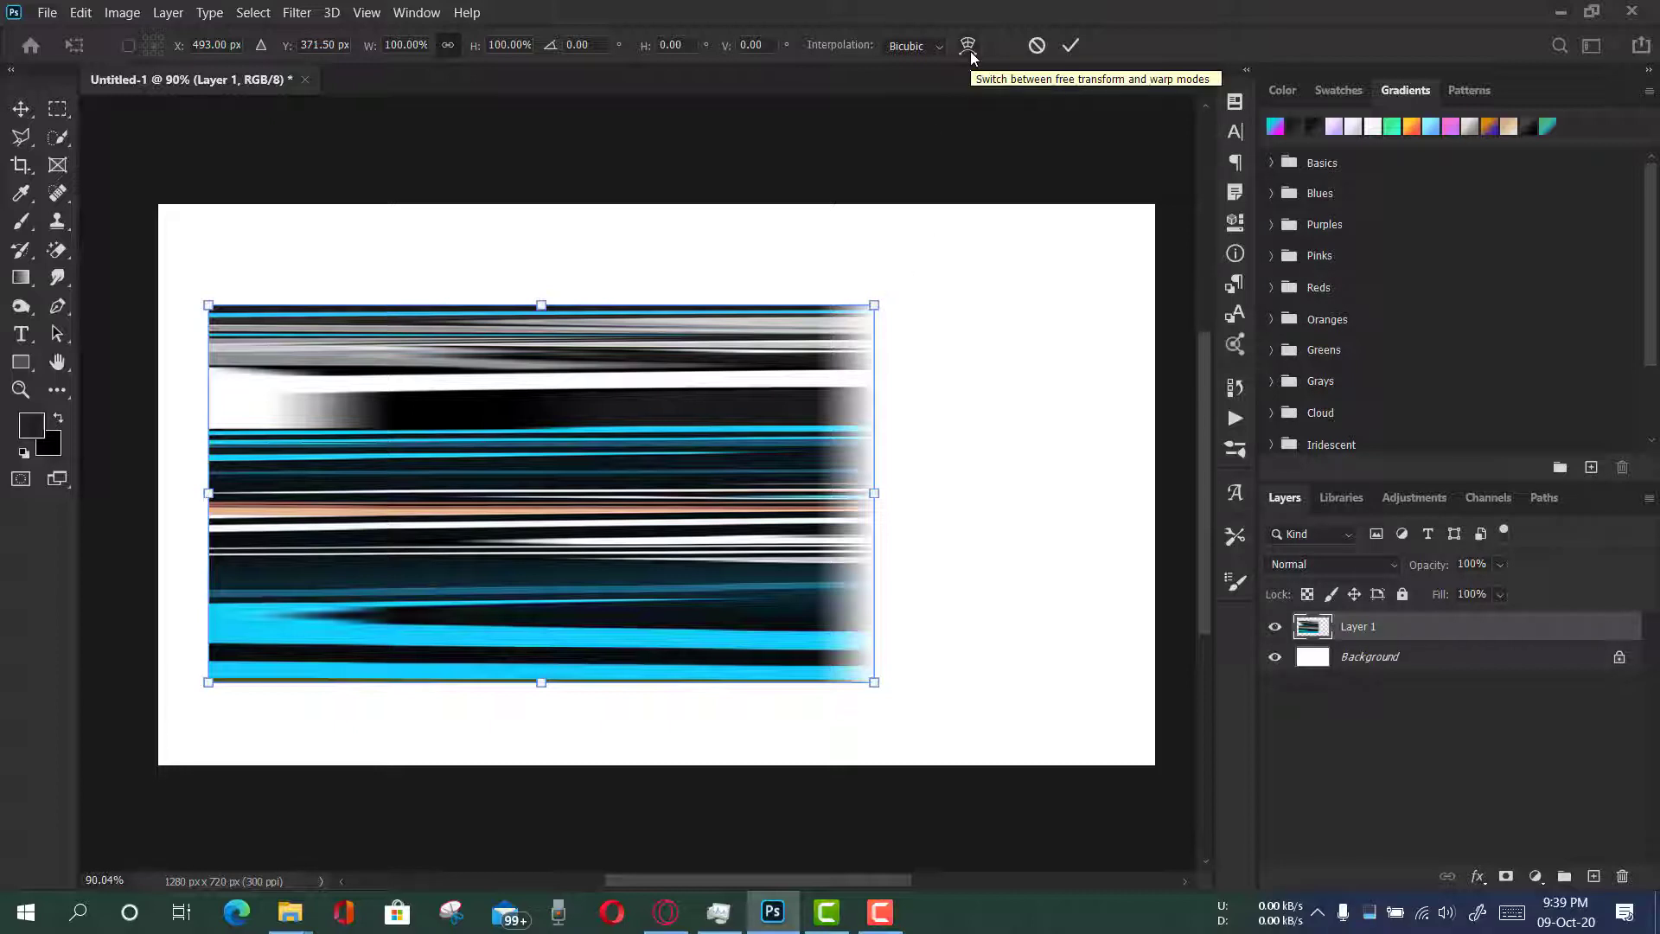
pyautogui.rightClick(754, 401)
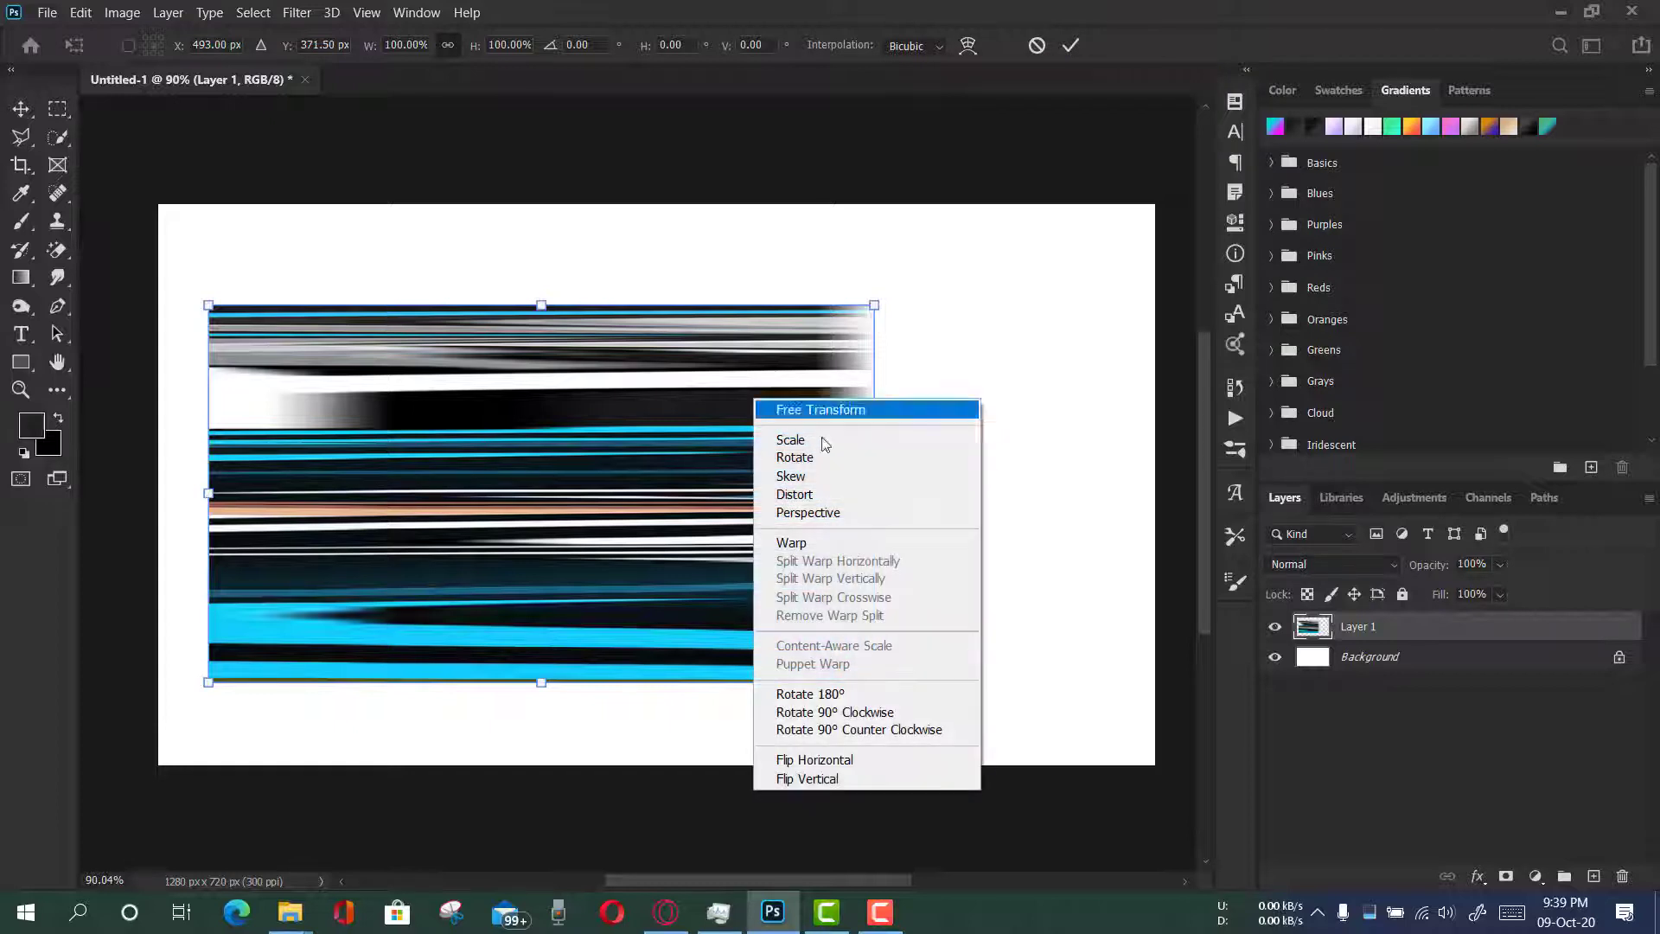
pyautogui.click(790, 545)
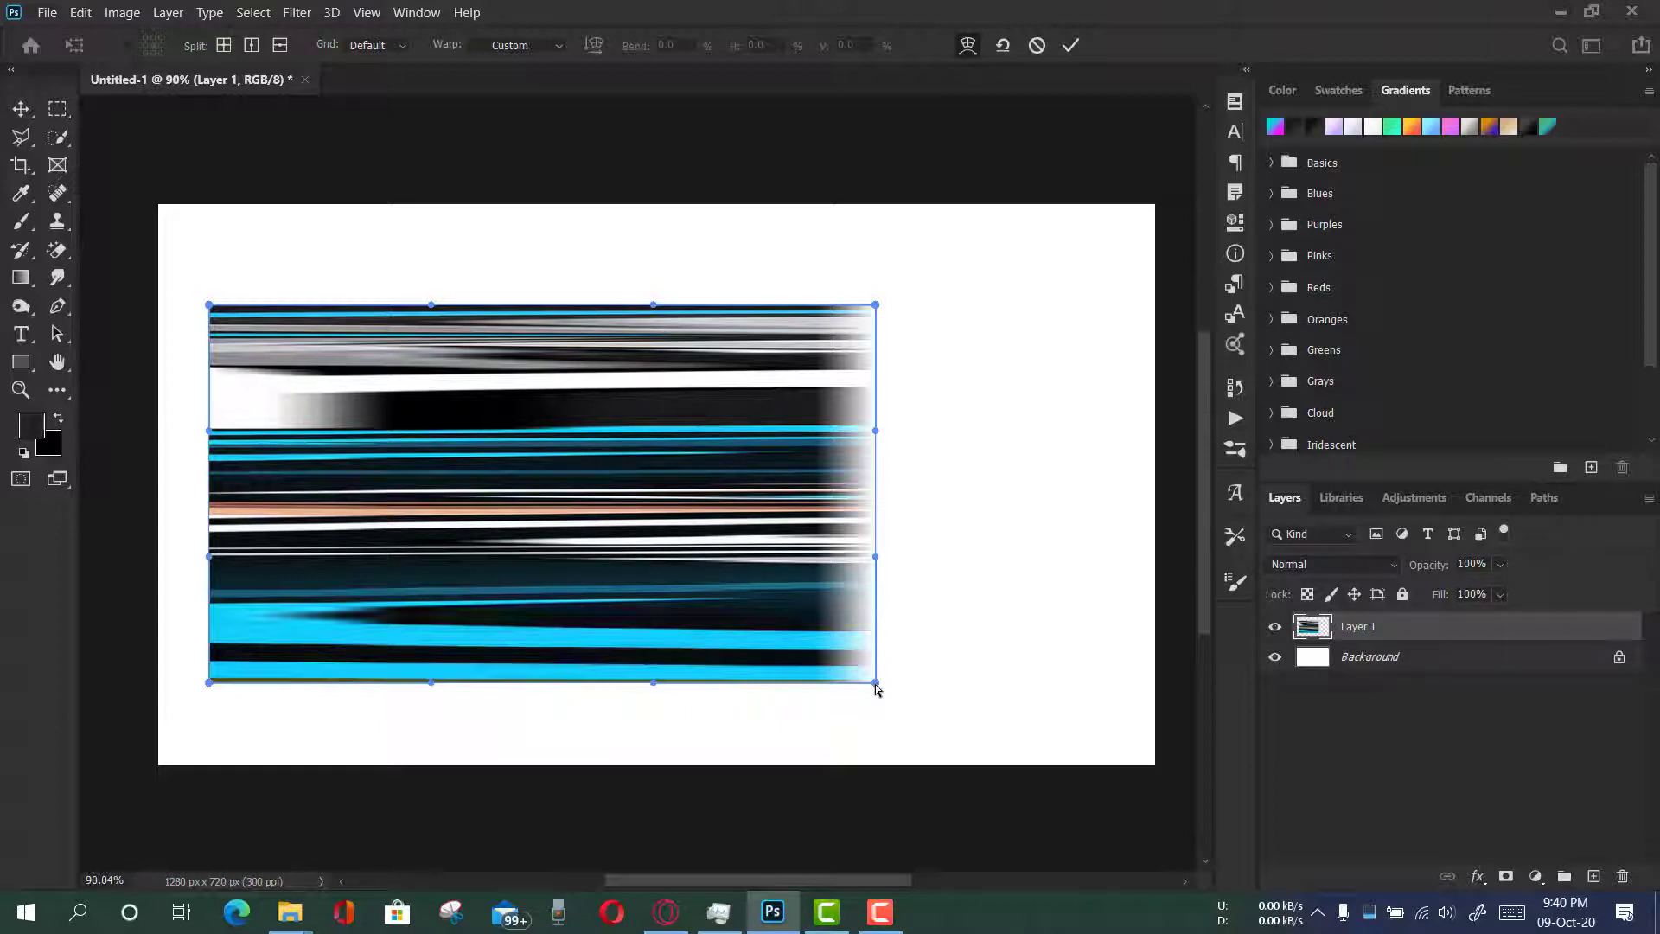
pyautogui.moveTo(876, 683); pyautogui.dragTo(1117, 209)
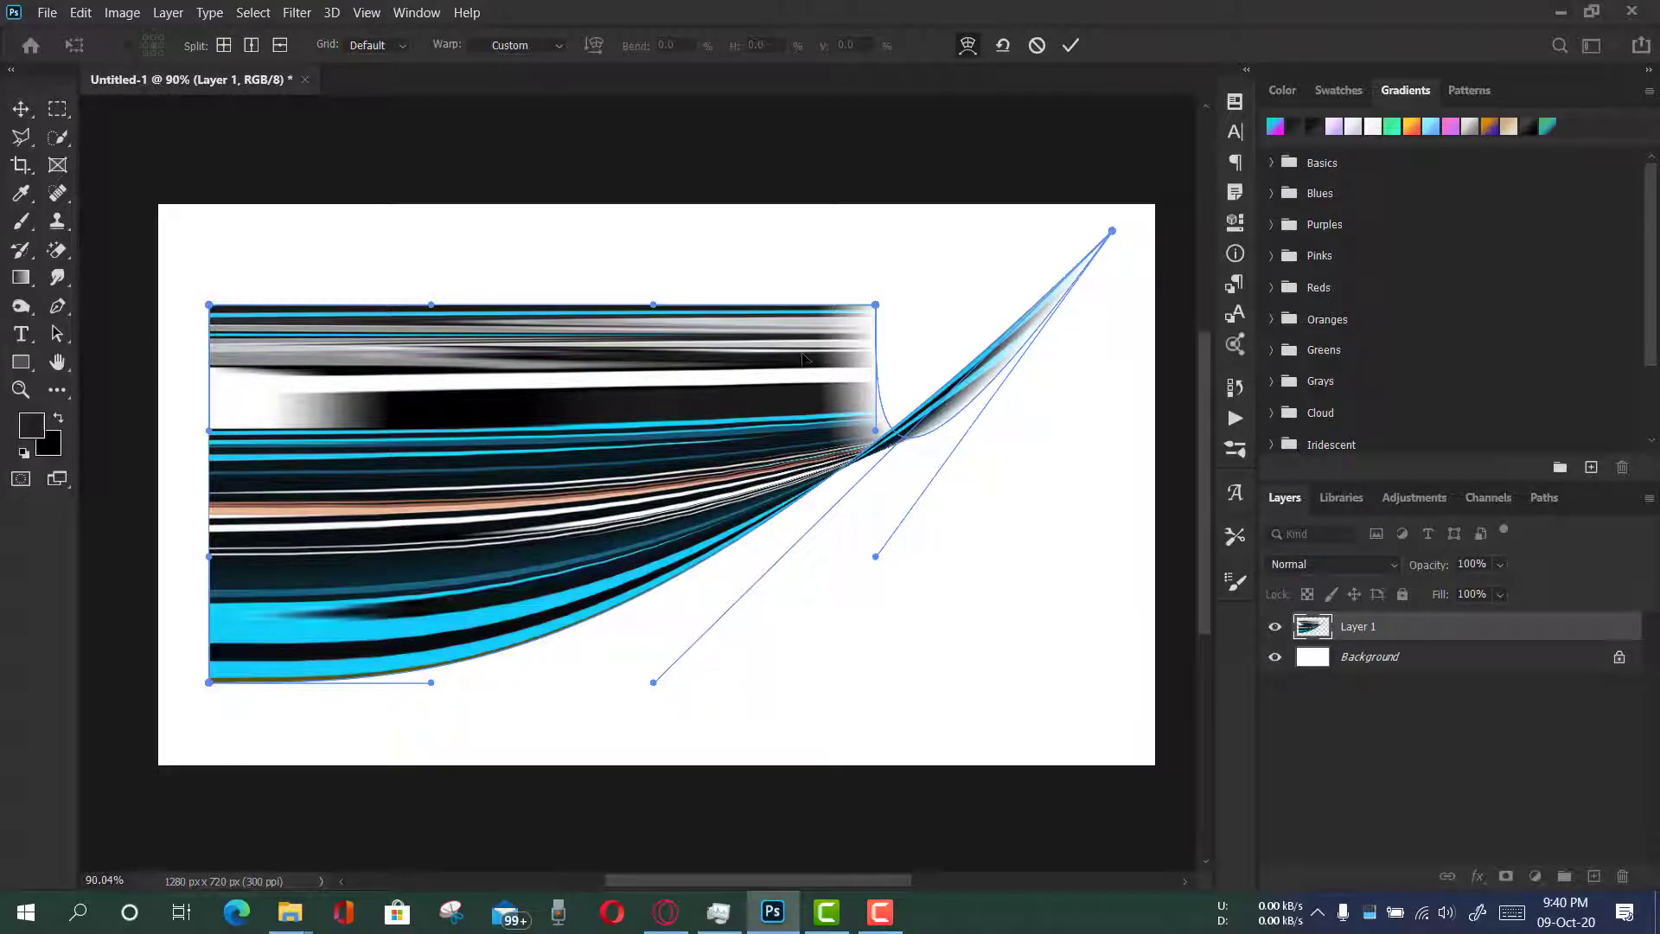
pyautogui.moveTo(875, 304); pyautogui.dragTo(1057, 793)
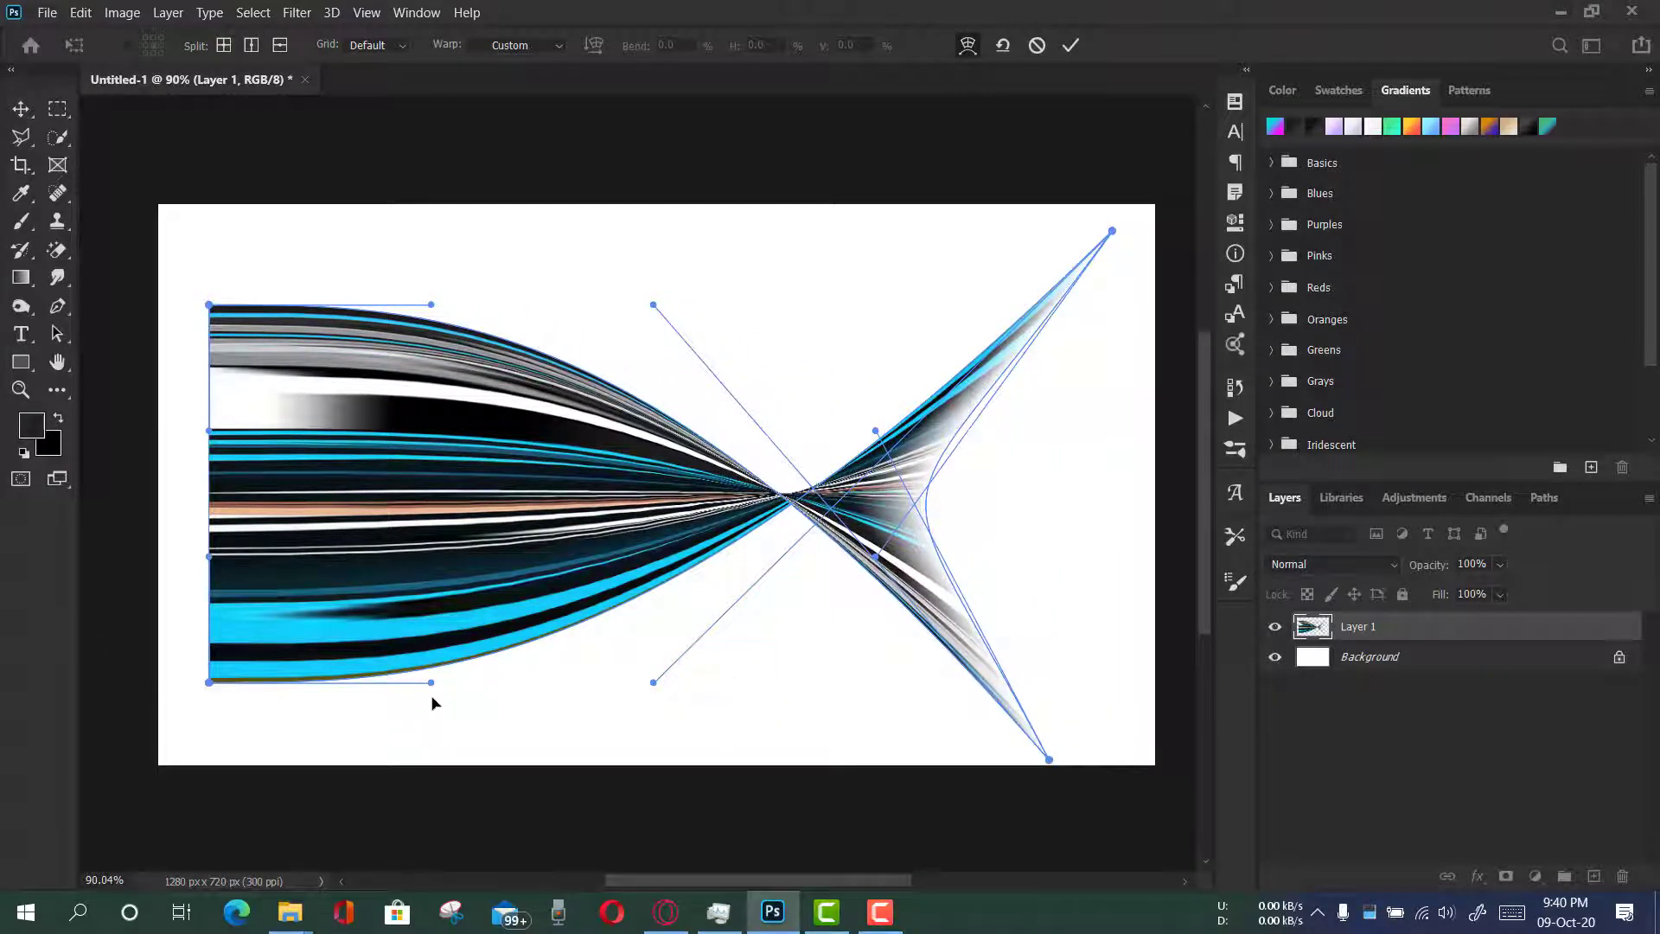
pyautogui.moveTo(430, 682); pyautogui.dragTo(454, 357)
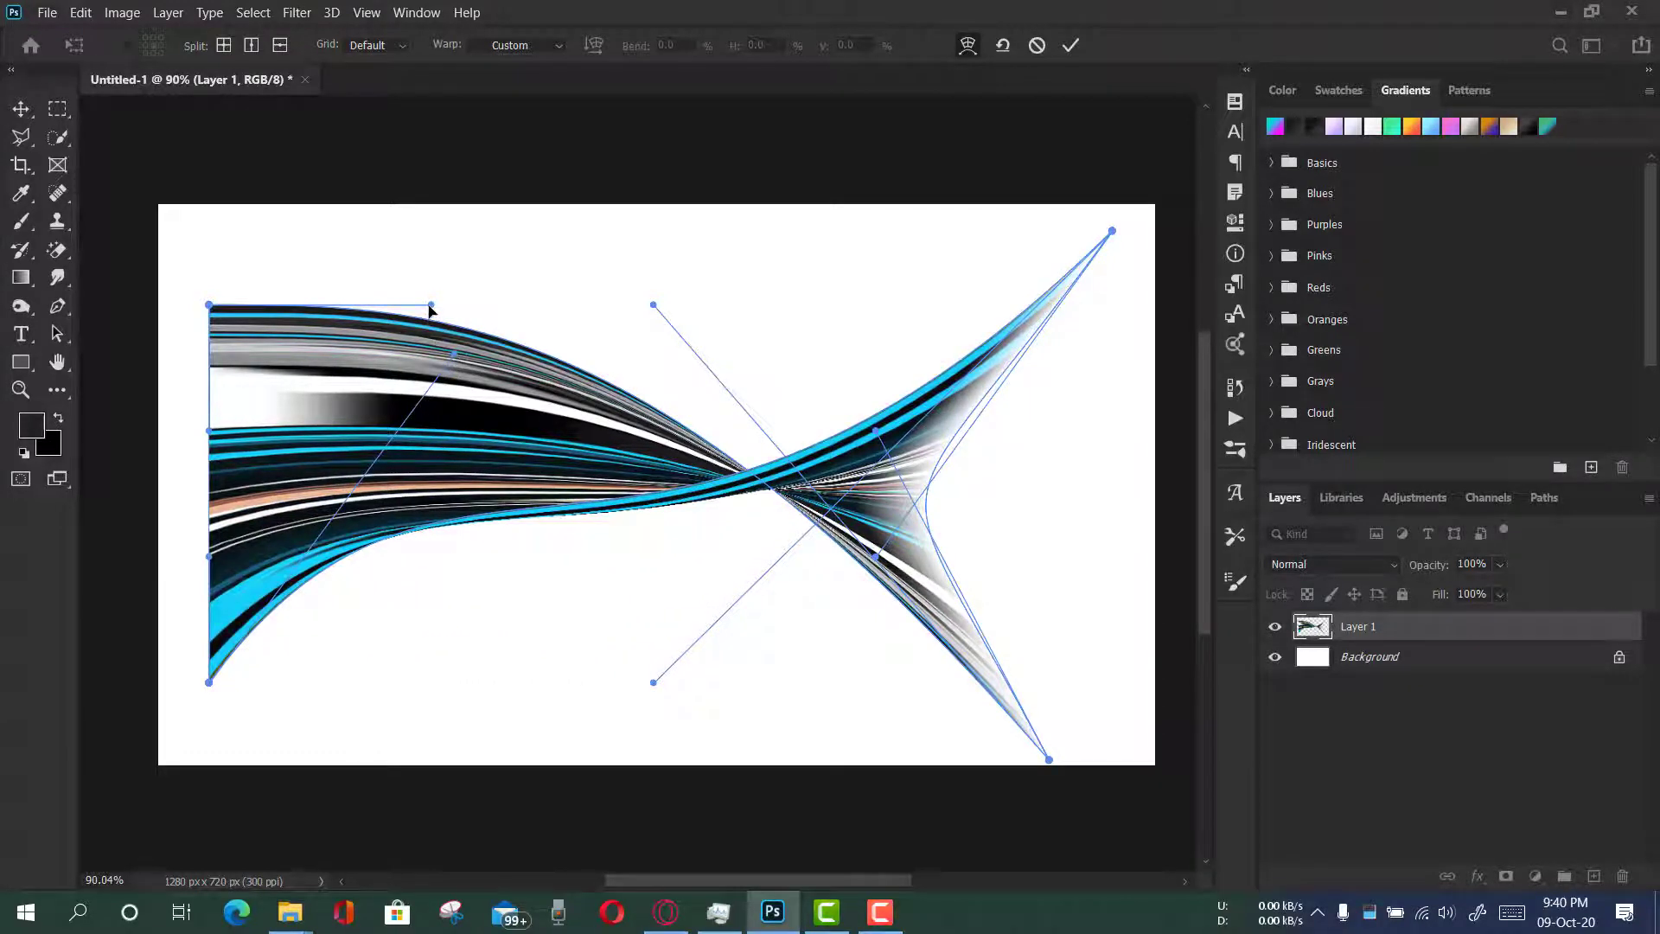
pyautogui.moveTo(430, 305); pyautogui.dragTo(467, 371)
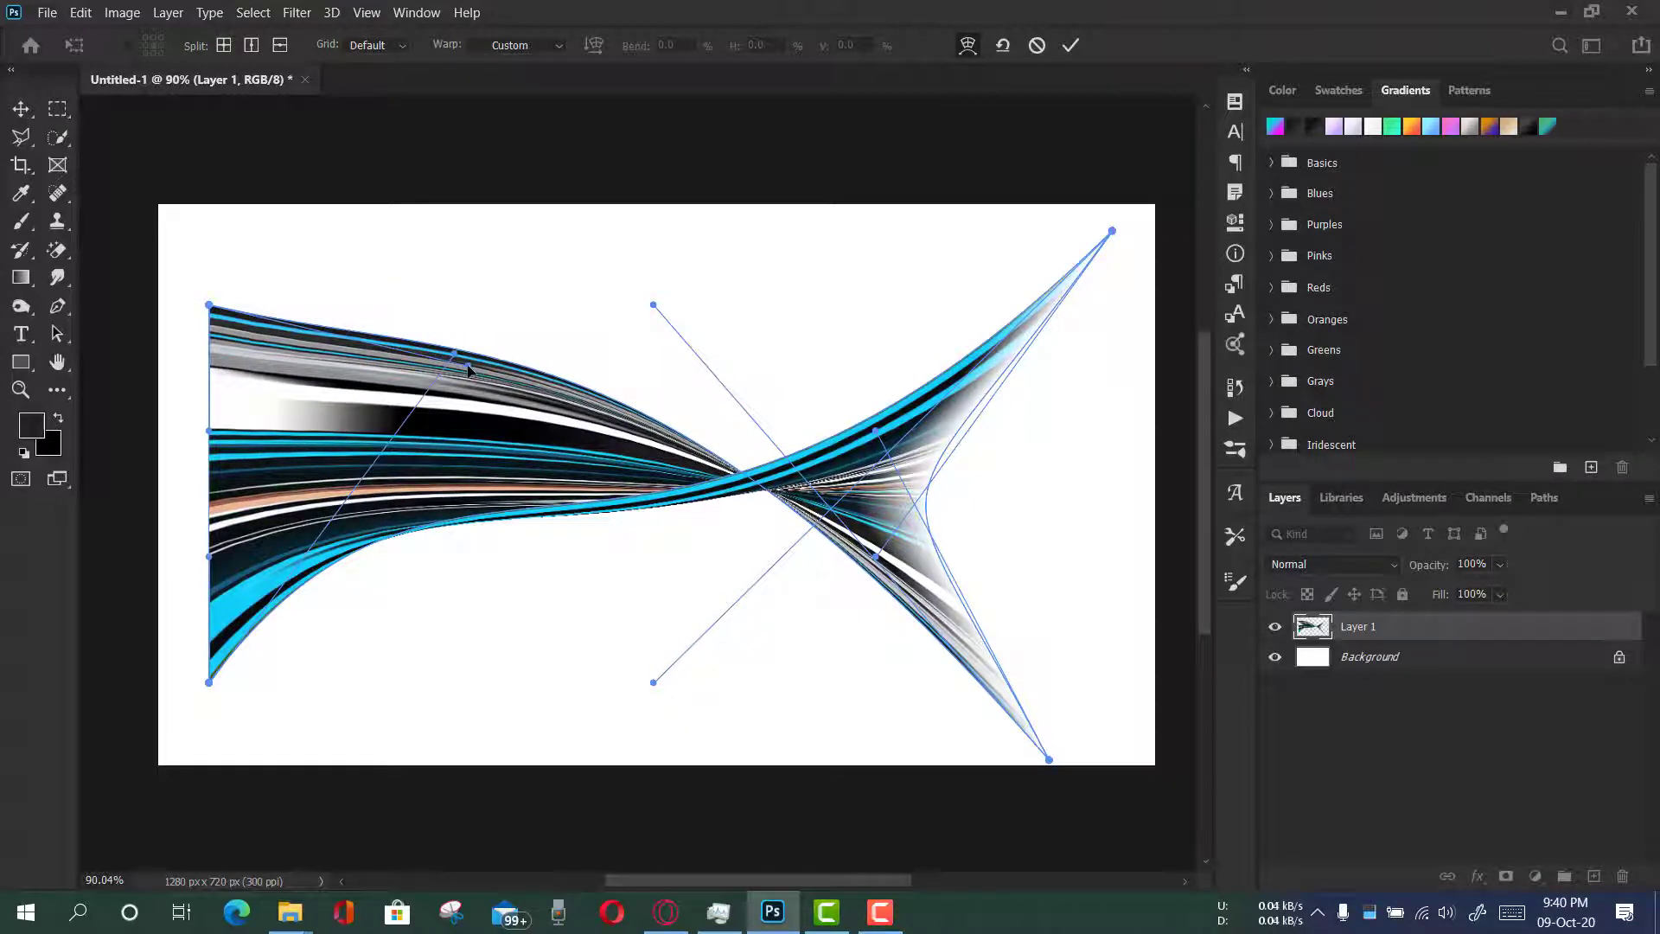
pyautogui.click(1069, 46)
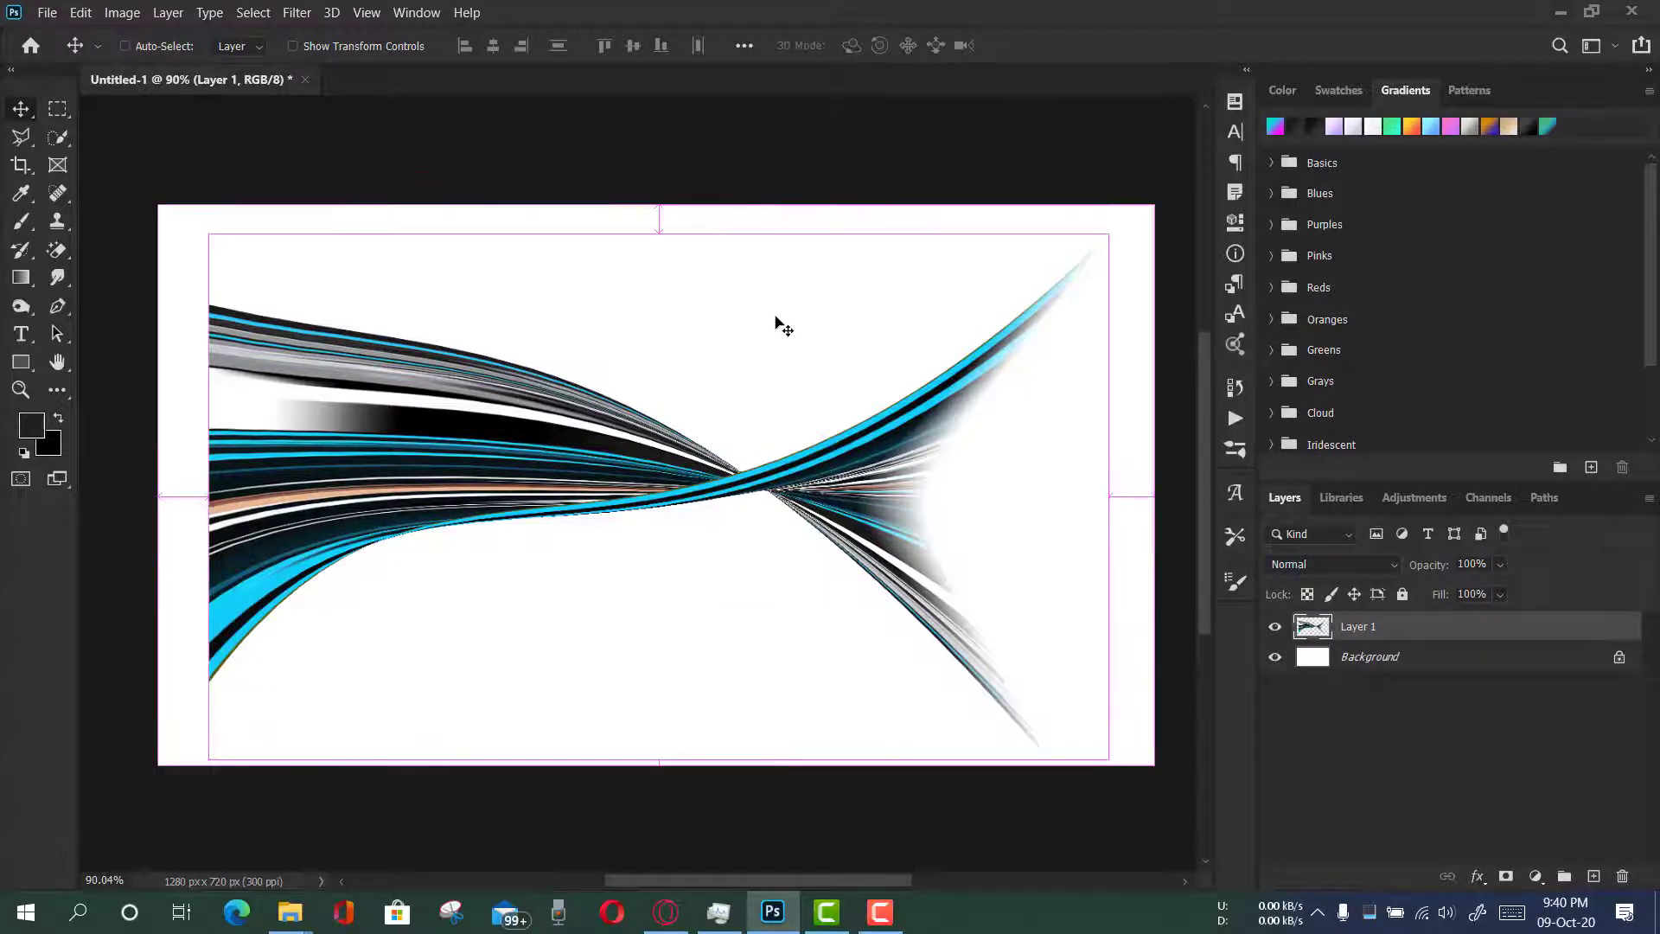
# Undo the twisted-ribbon warp of the stripe layer
pyautogui.hotkey('ctrl', 'z')
pyautogui.press('ctrl')
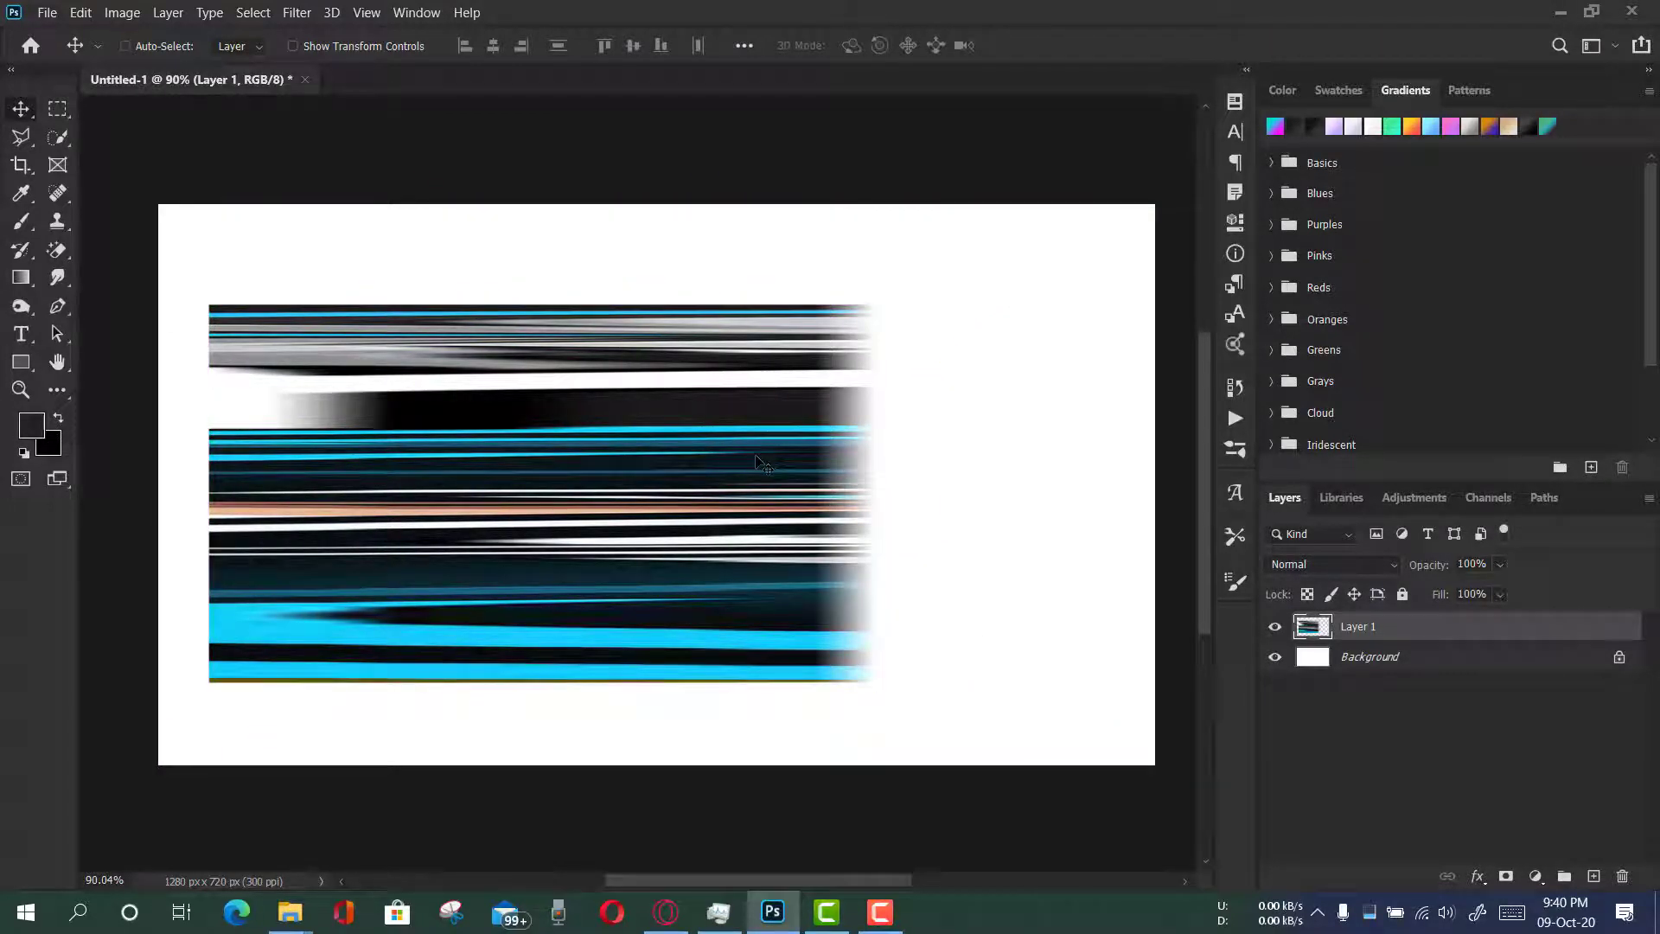
# Warp the stripe rectangle into a wave, with its upper edge dipping on the left and its lower edge arching up on the right
pyautogui.hotkey('ctrl', 't')
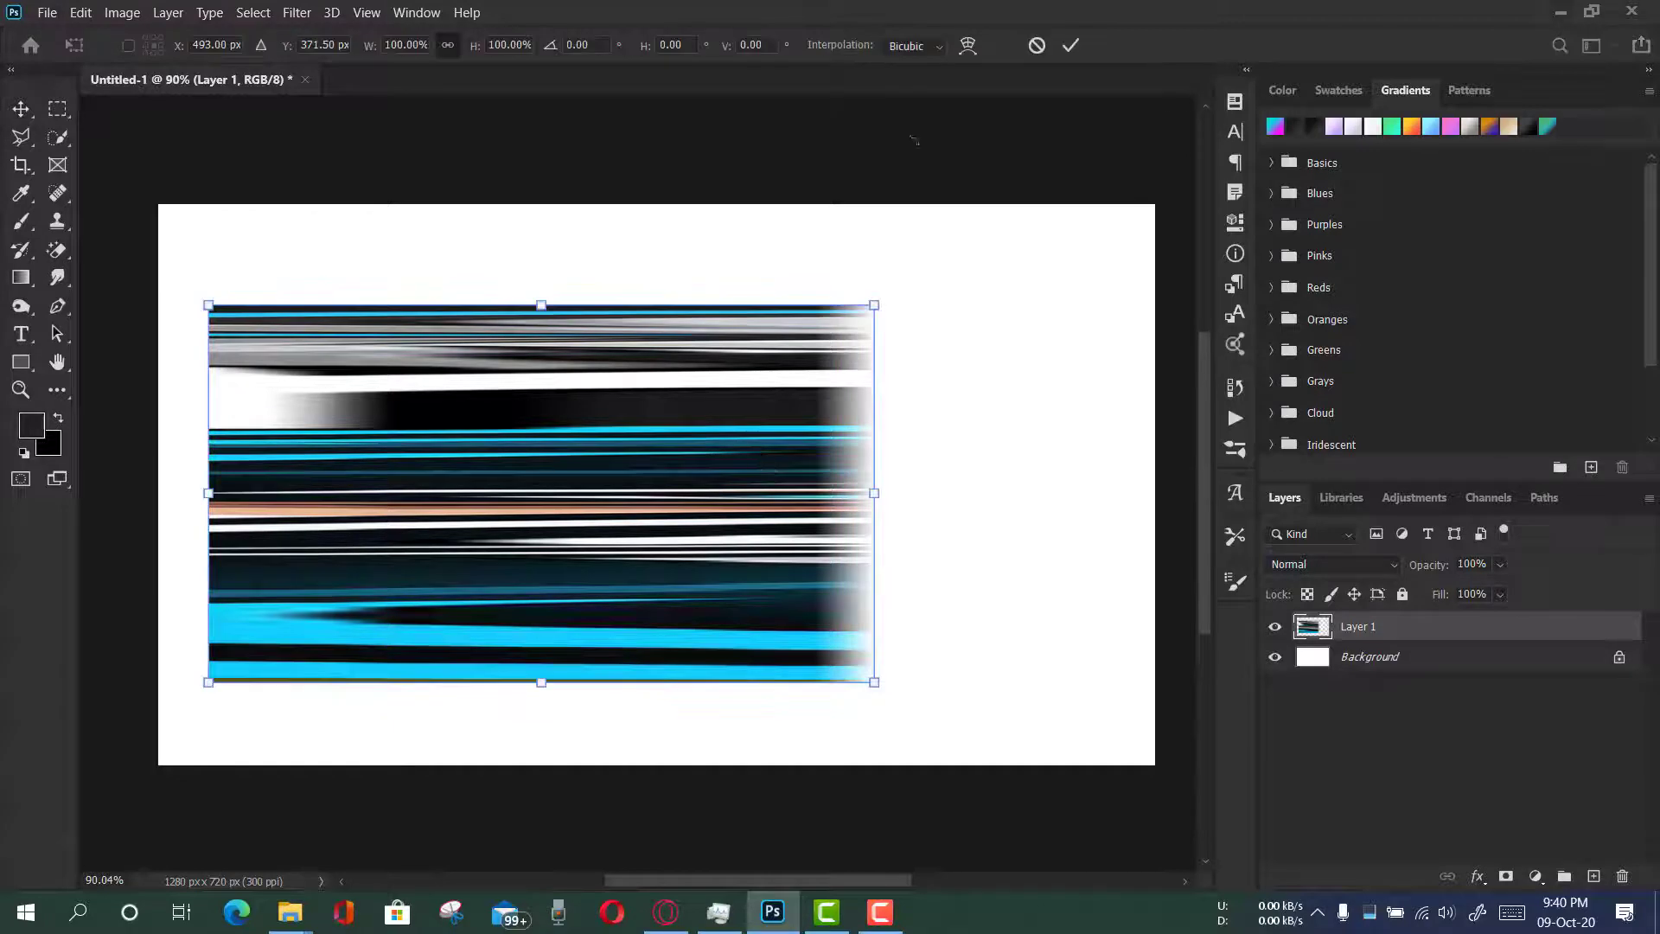
pyautogui.click(966, 45)
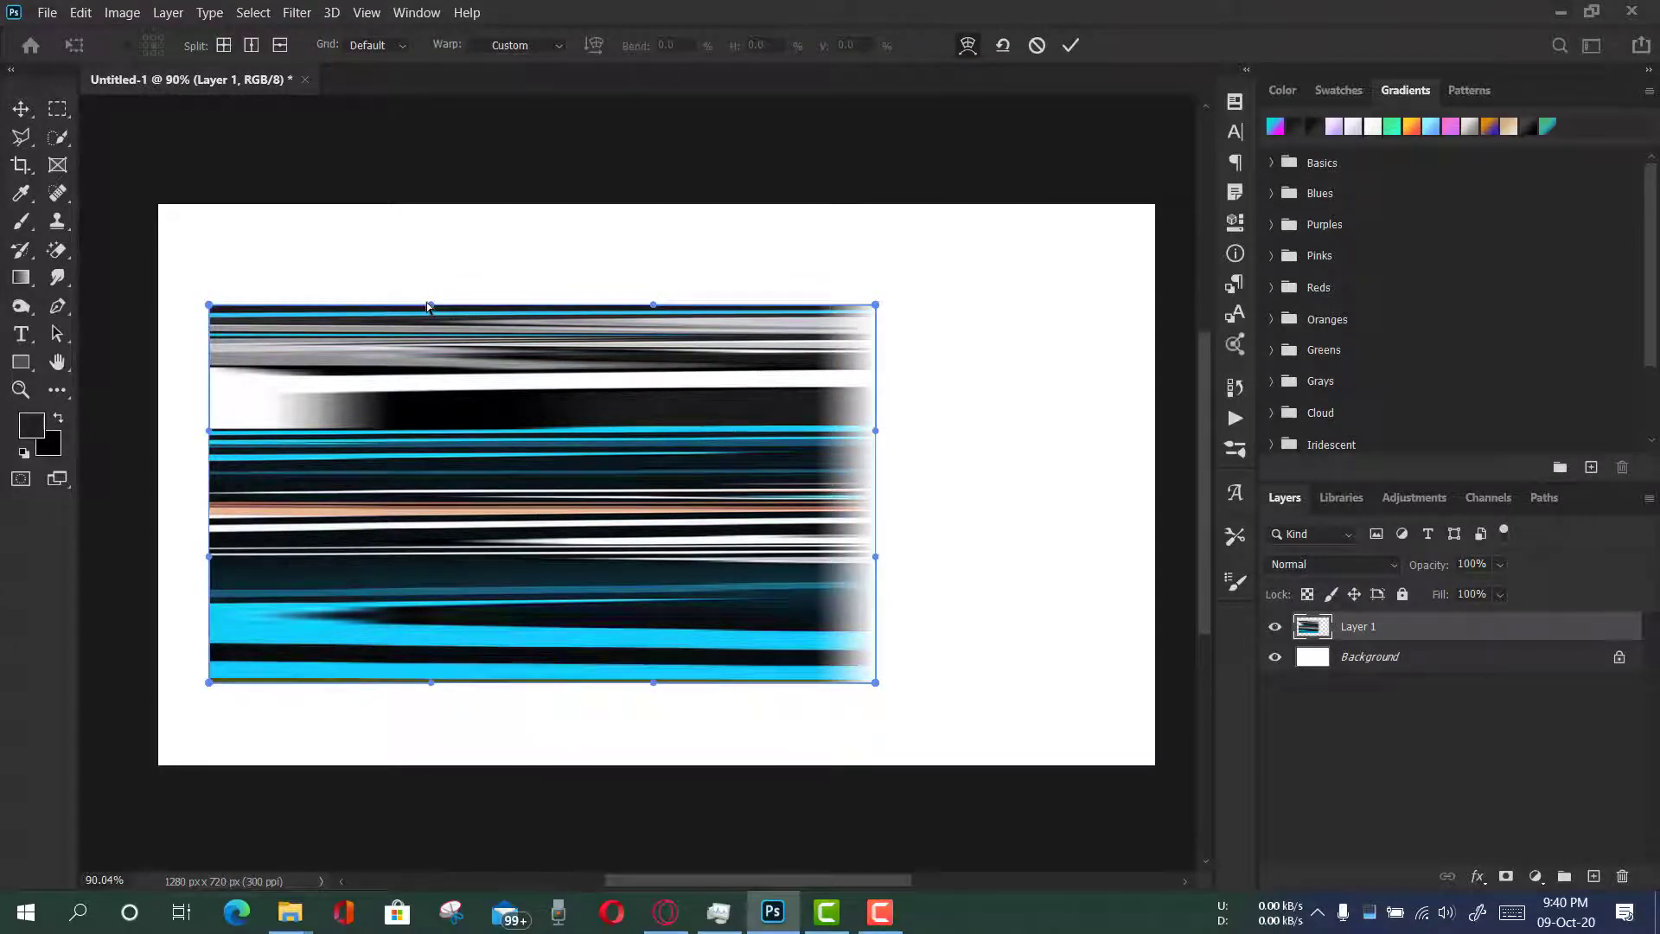
pyautogui.moveTo(428, 306); pyautogui.dragTo(334, 677)
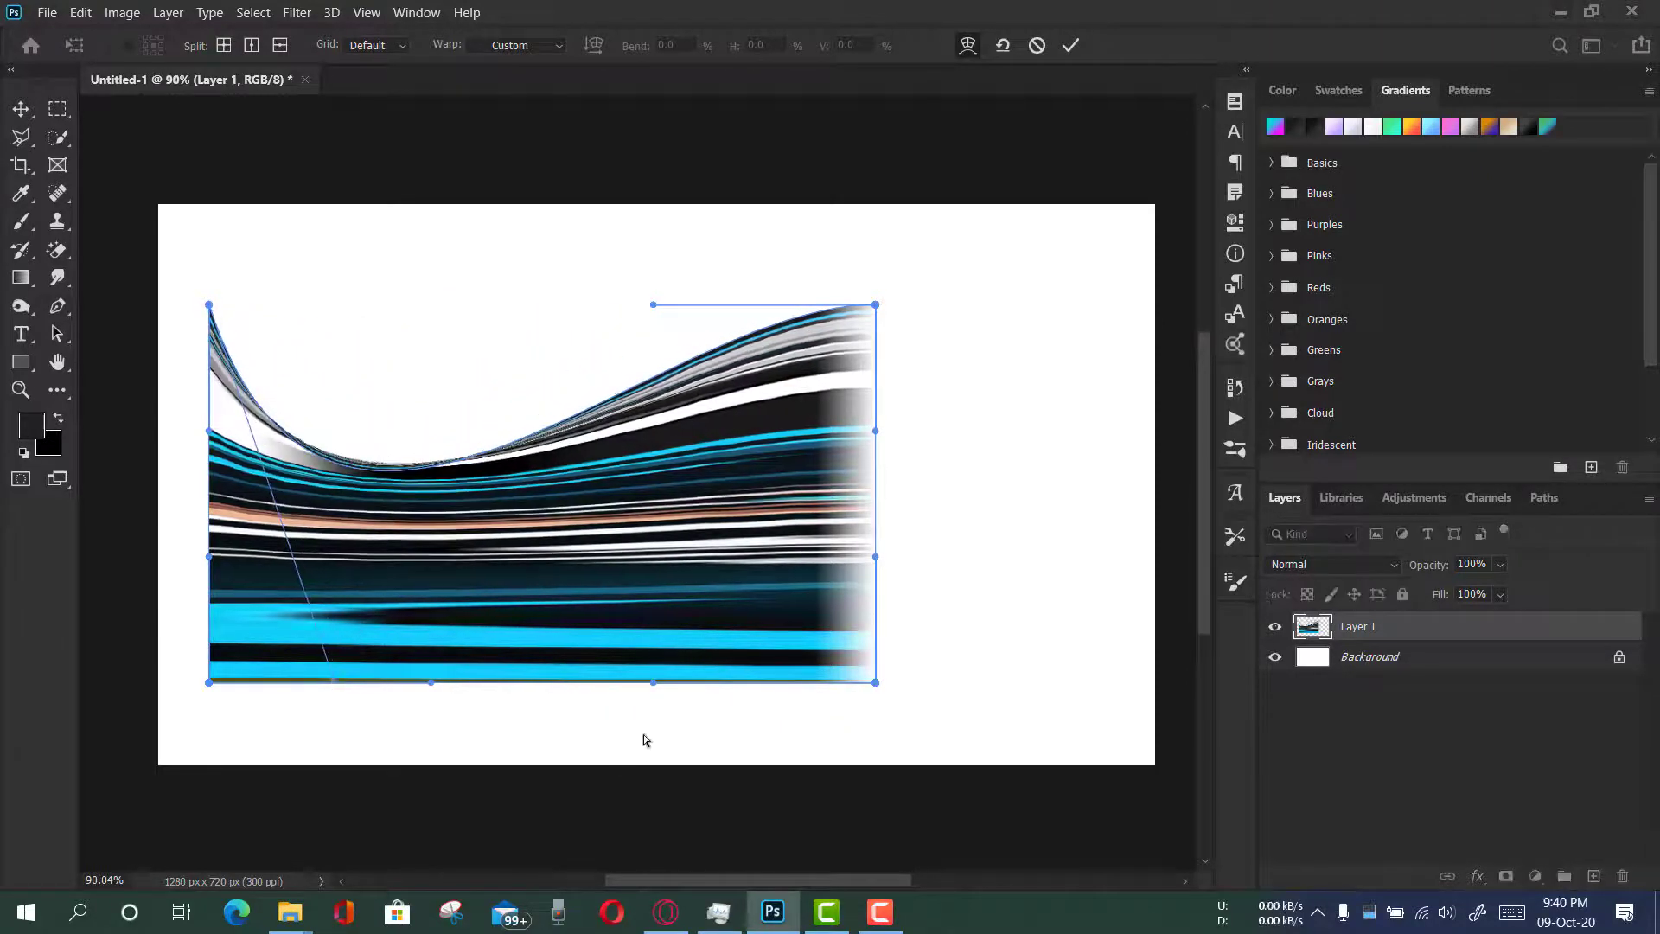
pyautogui.moveTo(648, 685); pyautogui.dragTo(654, 489)
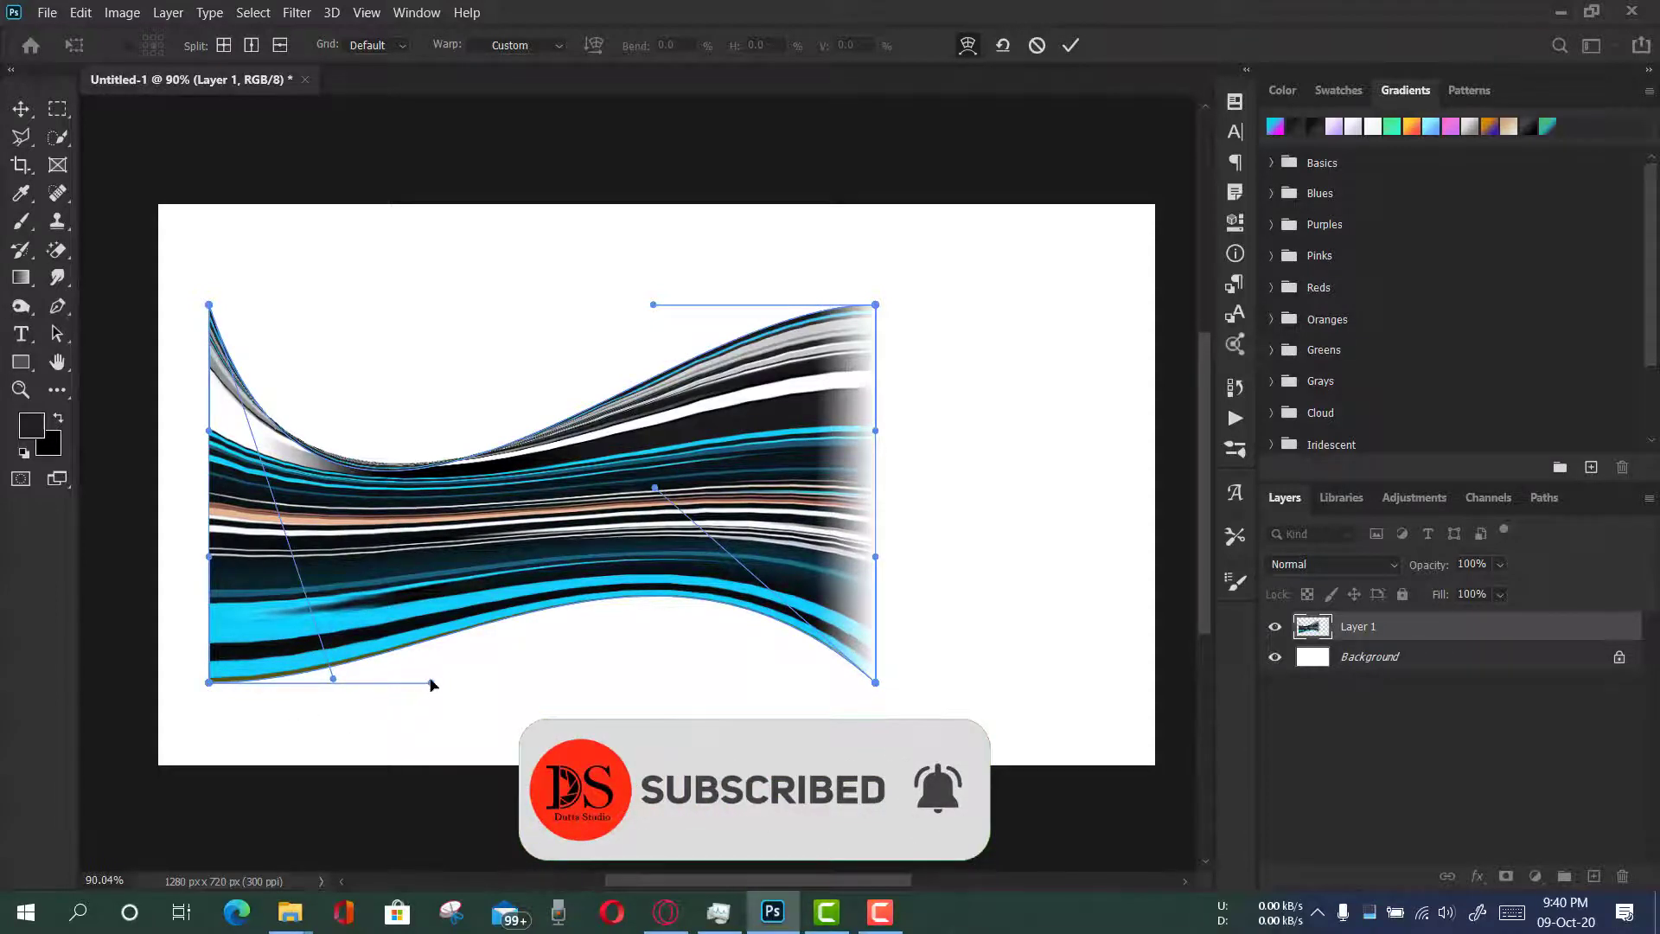
pyautogui.moveTo(432, 685); pyautogui.dragTo(410, 742)
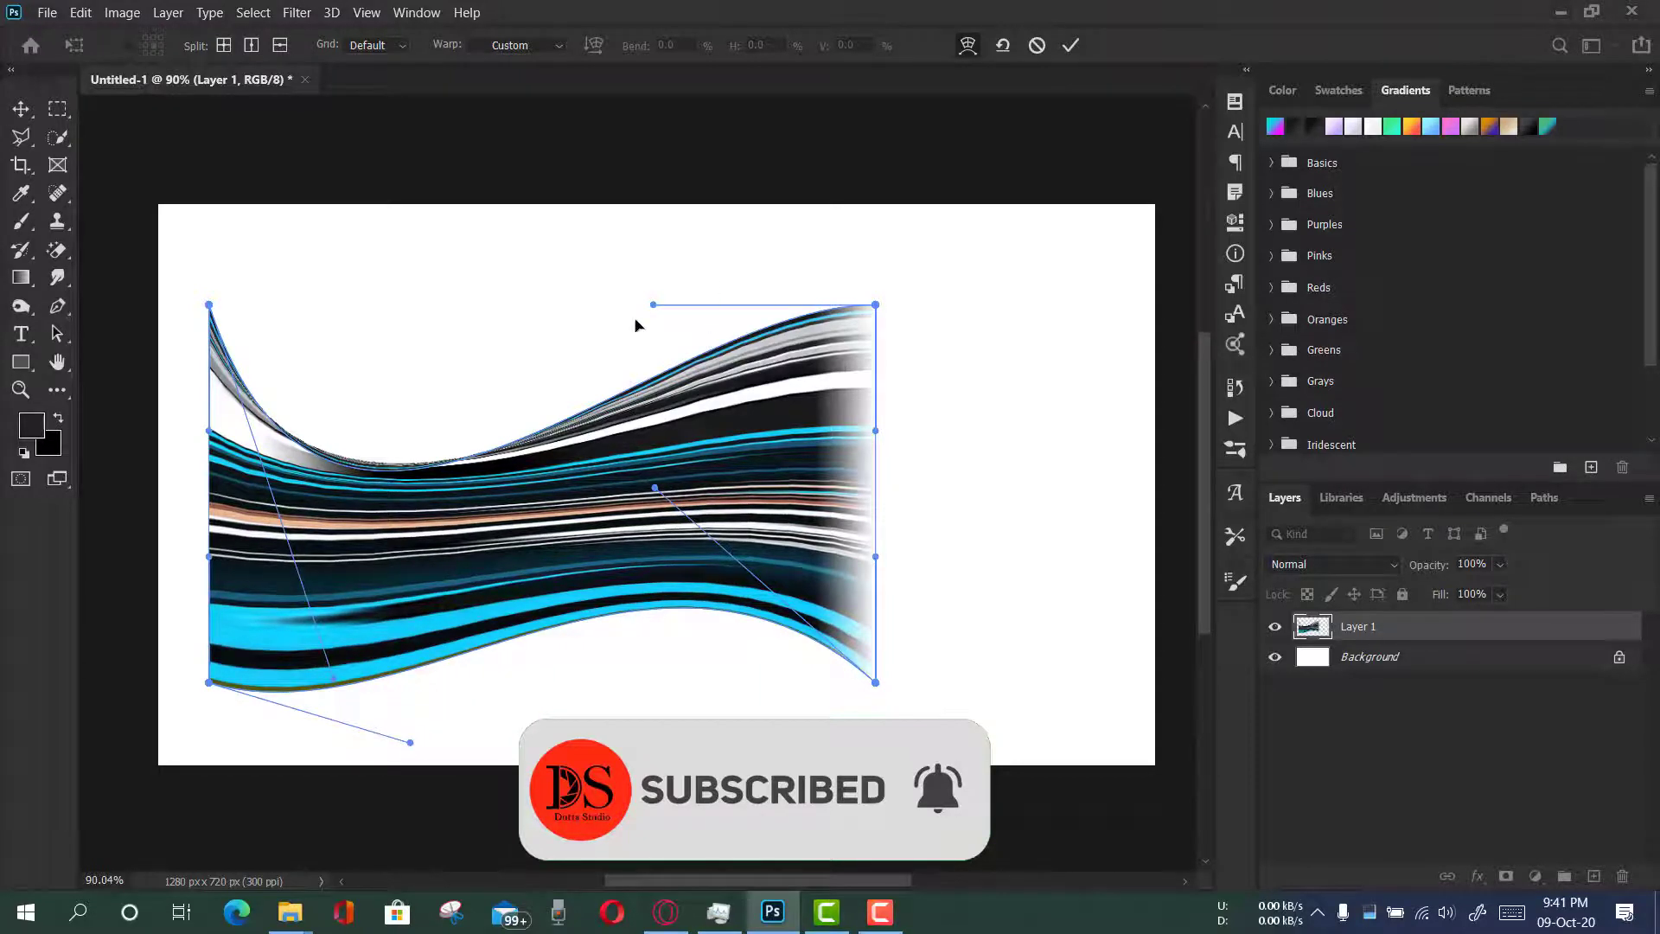
pyautogui.moveTo(653, 304); pyautogui.dragTo(666, 353)
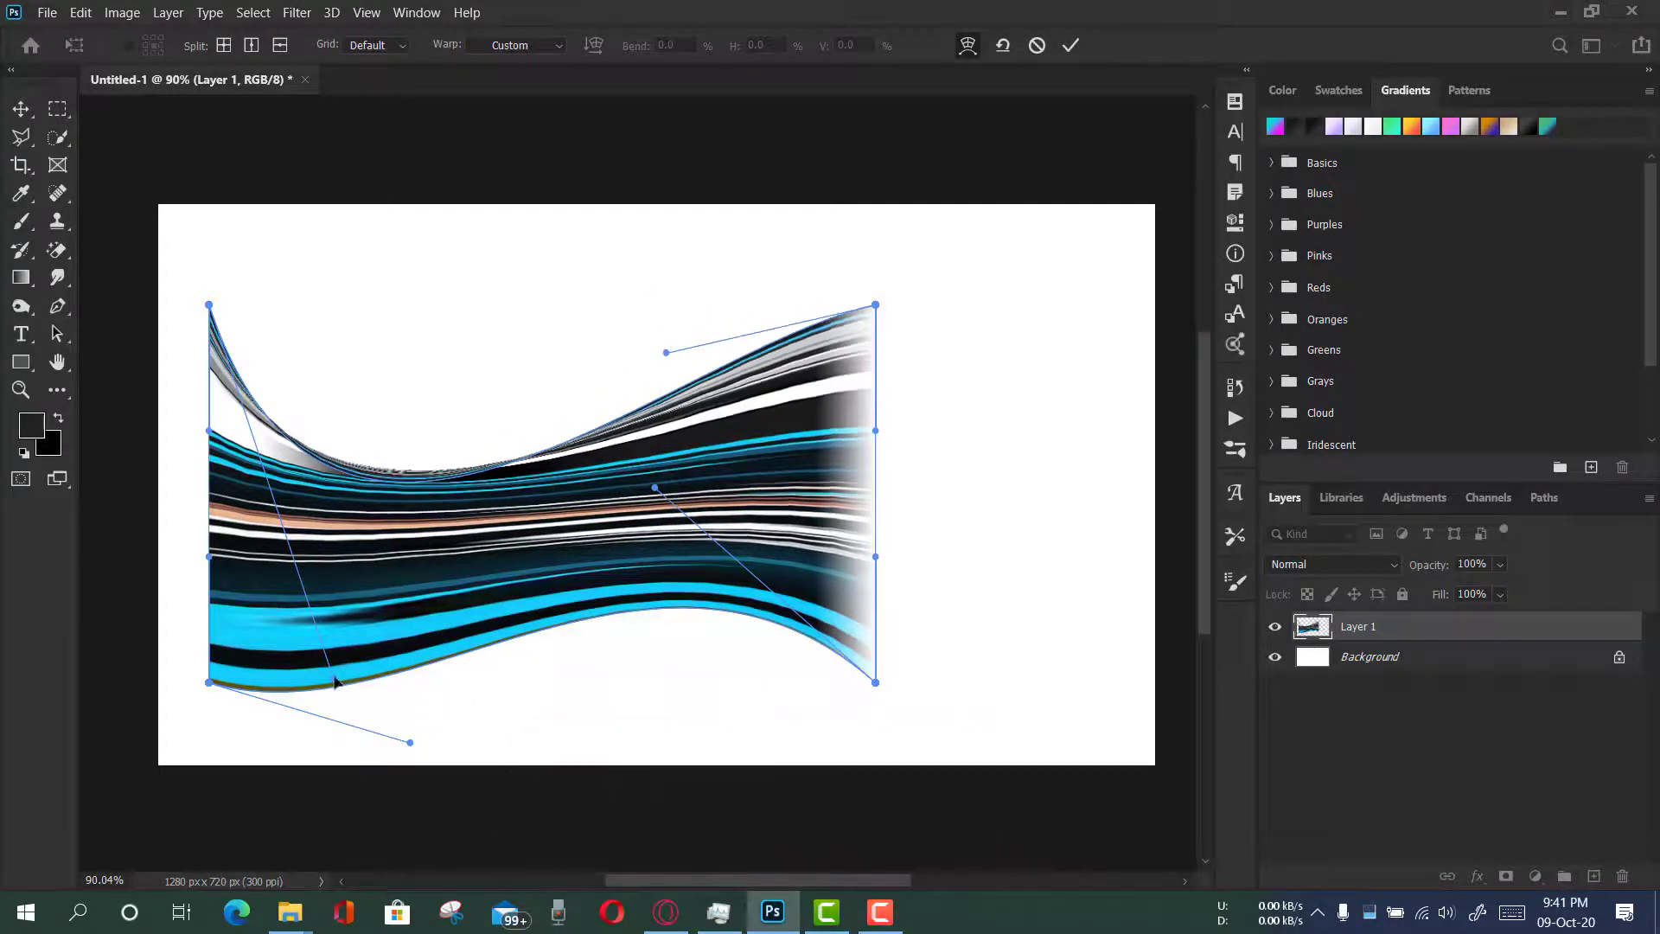
pyautogui.moveTo(336, 681); pyautogui.dragTo(364, 593)
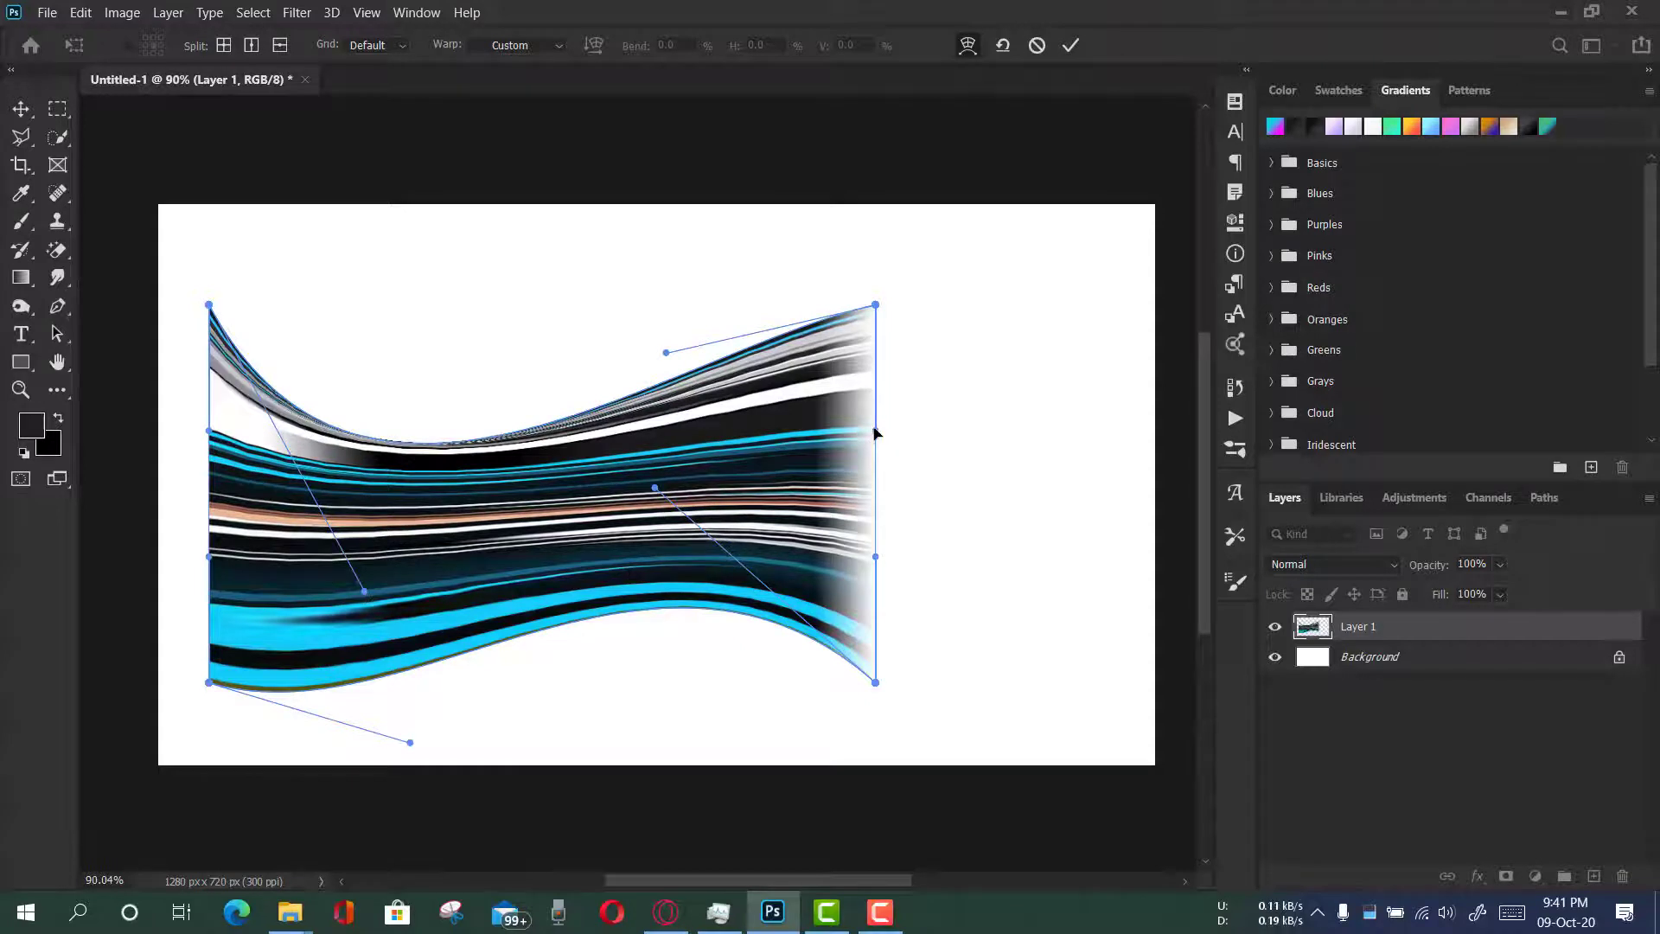
# Bend both side edges of the wave inward, apply the warp, and move the stripe layer toward the canvas centre
pyautogui.moveTo(875, 430); pyautogui.dragTo(813, 438)
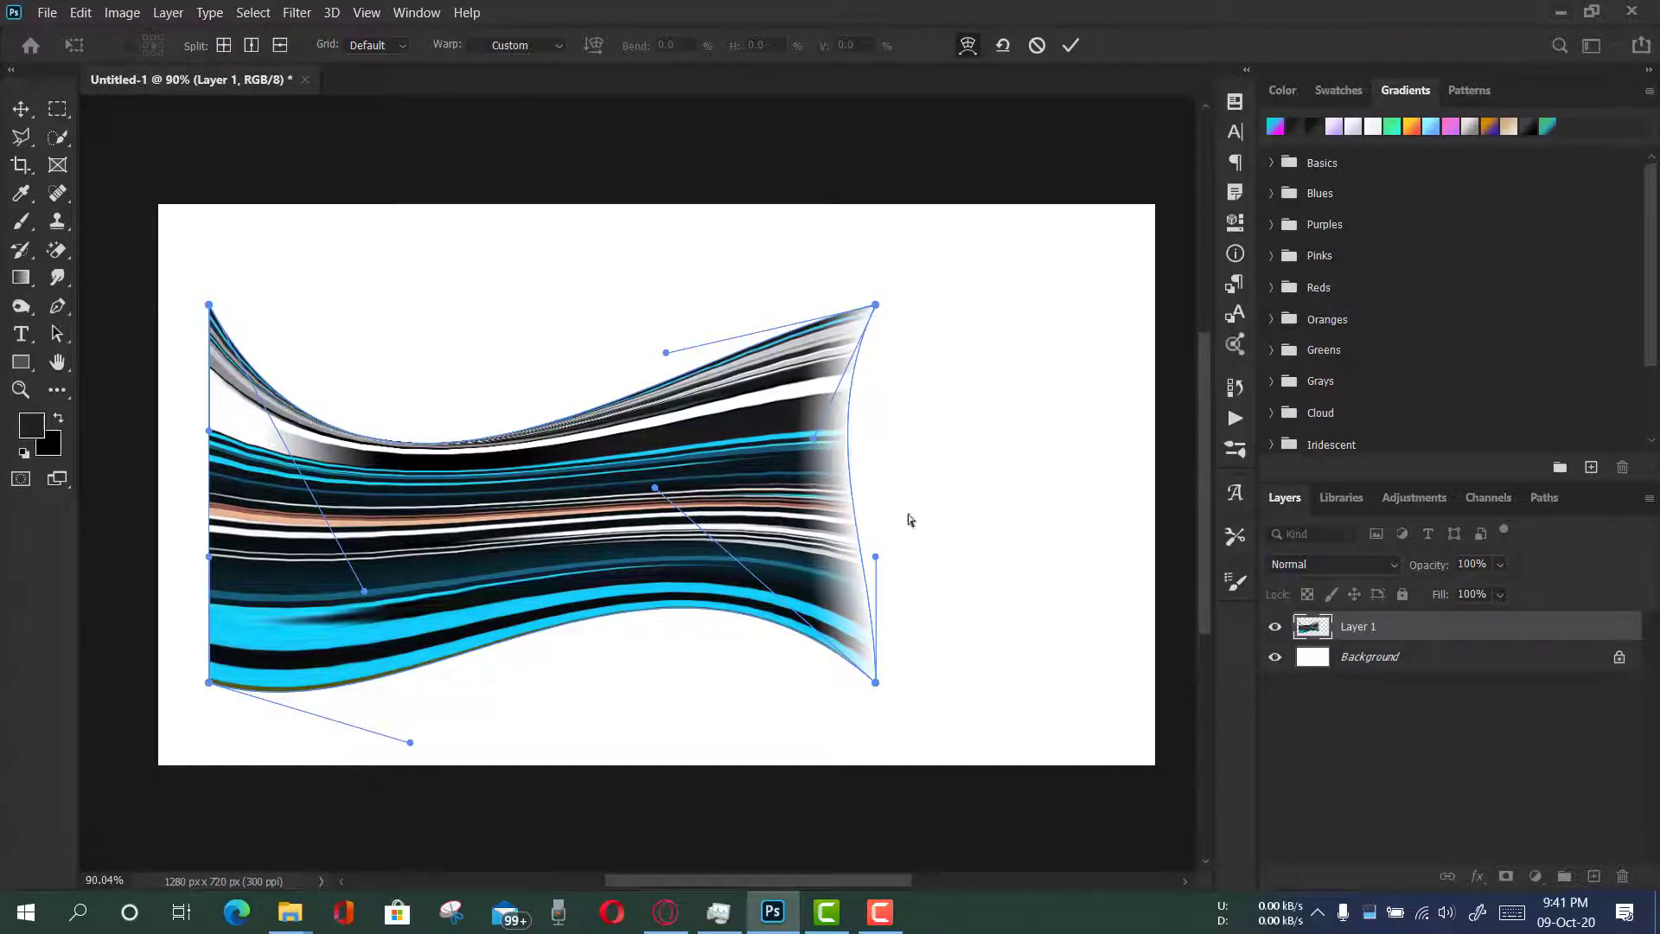
pyautogui.moveTo(875, 558); pyautogui.dragTo(828, 560)
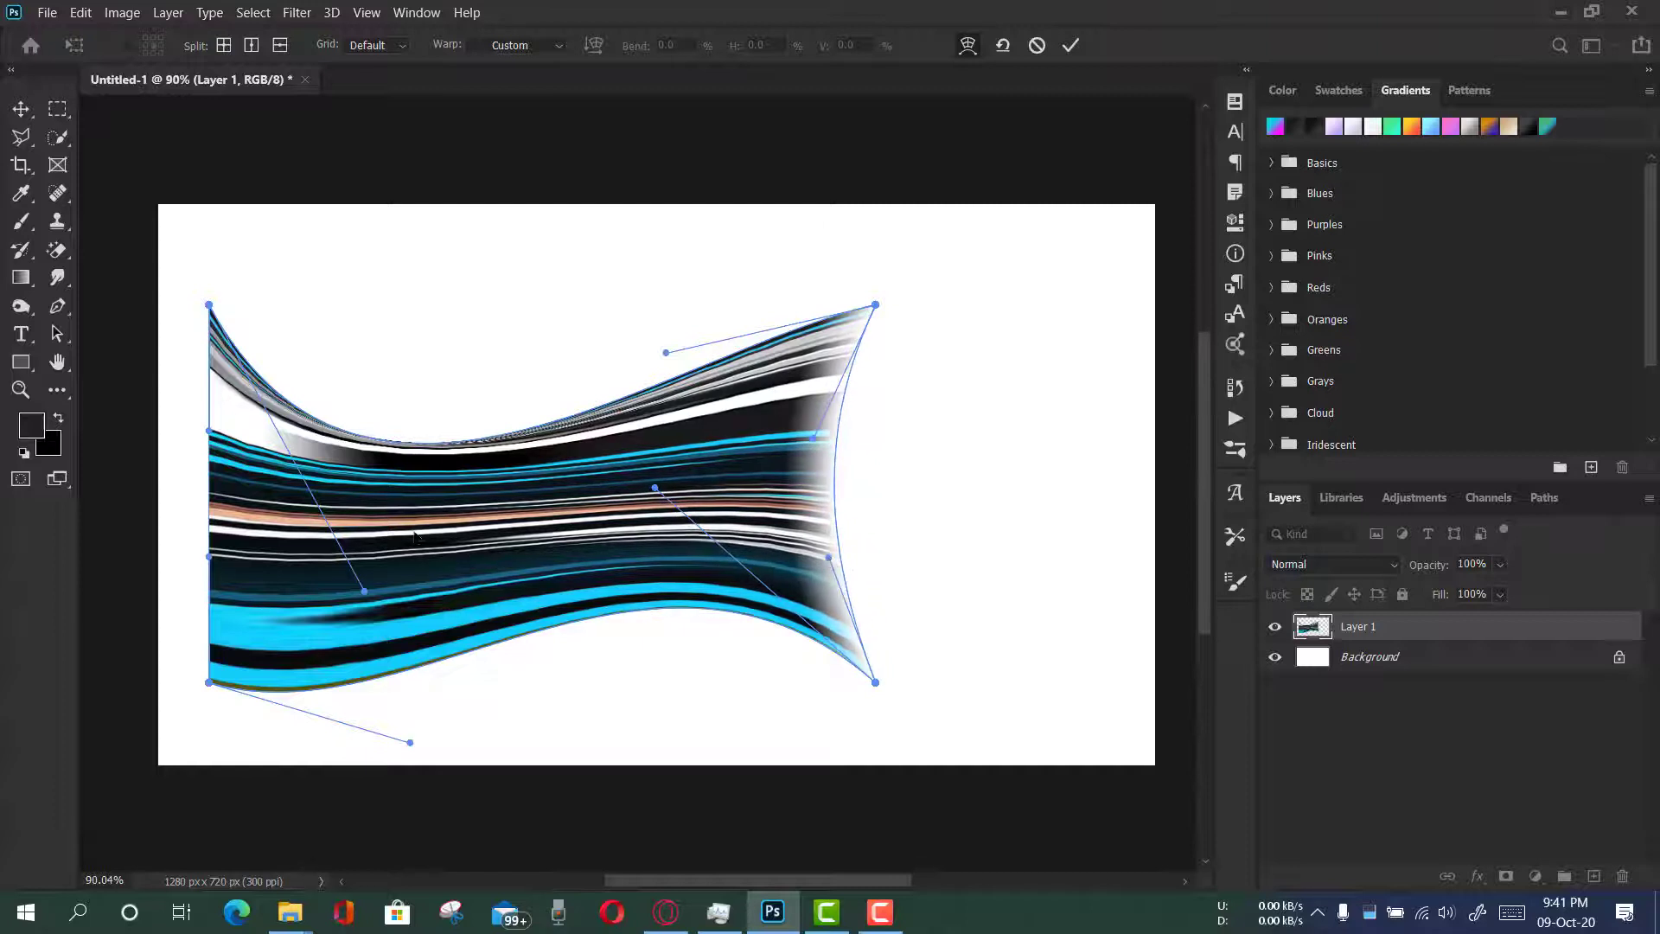
pyautogui.moveTo(209, 431); pyautogui.dragTo(249, 441)
pyautogui.moveTo(207, 558); pyautogui.dragTo(250, 569)
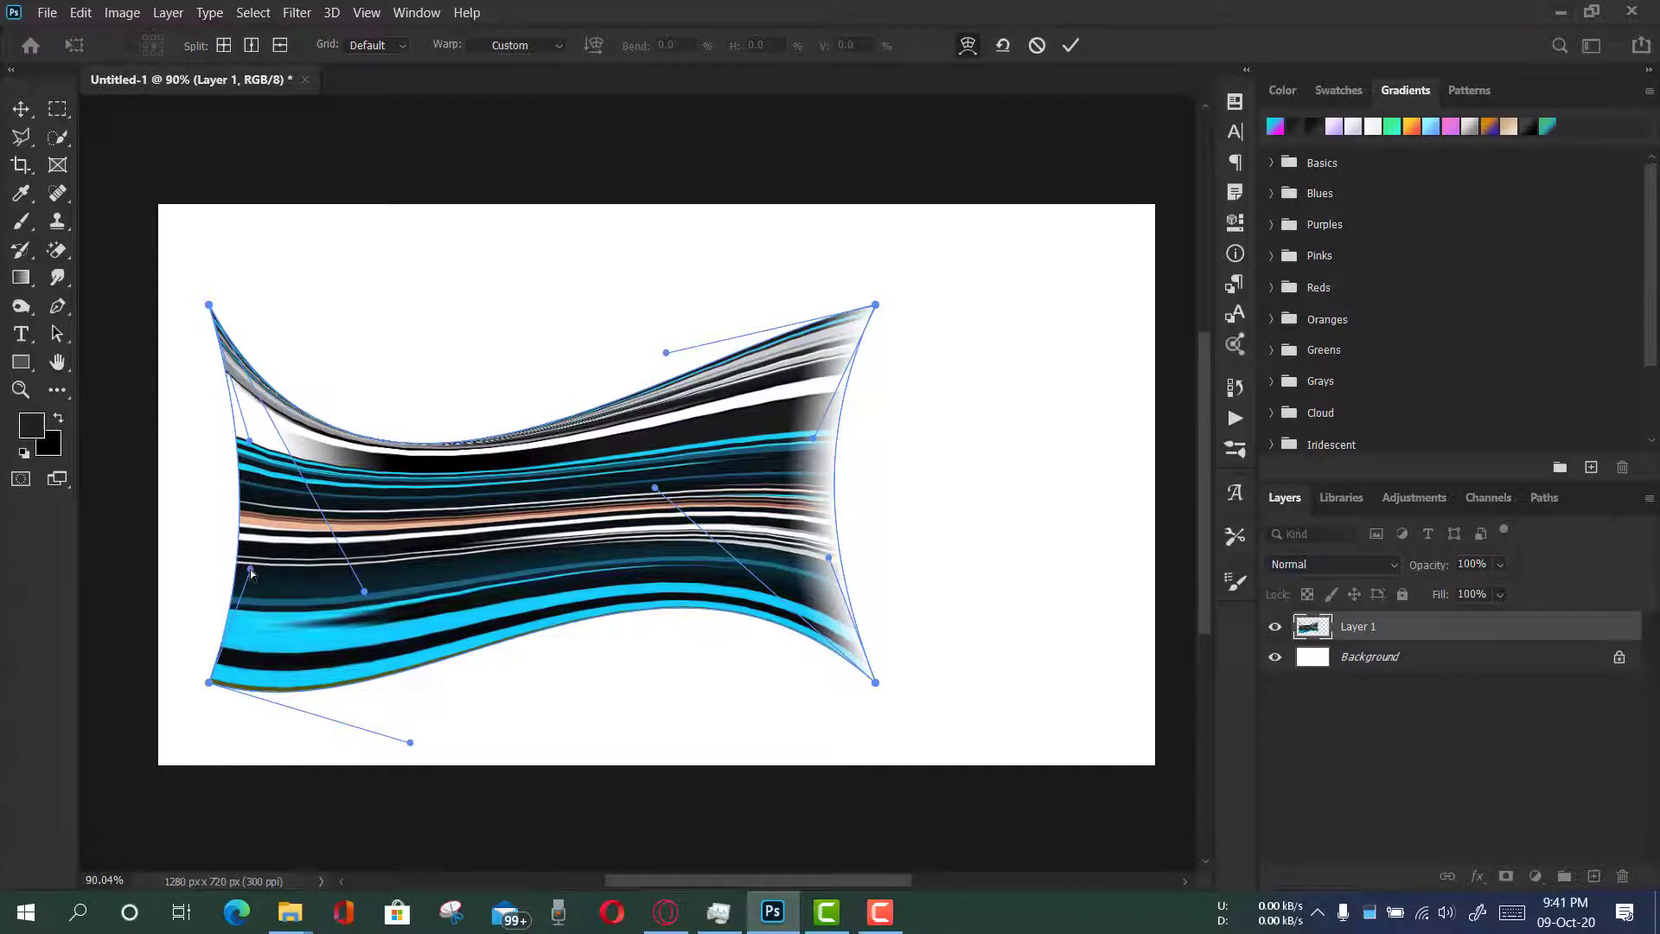
pyautogui.click(1070, 45)
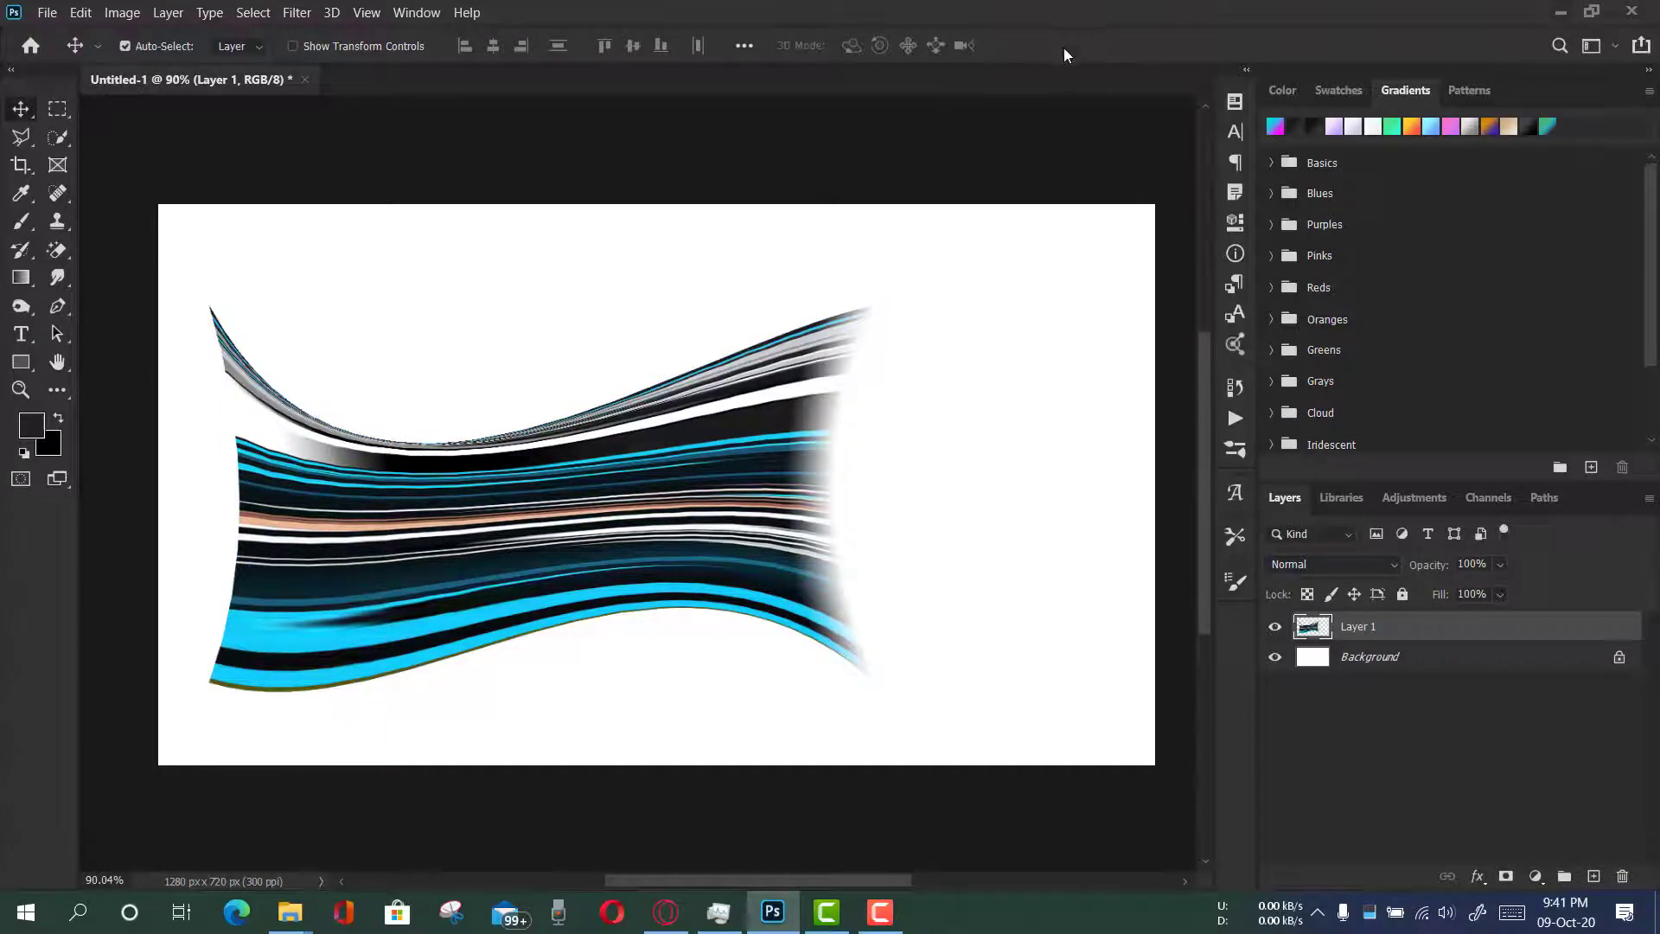
pyautogui.moveTo(494, 543); pyautogui.dragTo(600, 526)
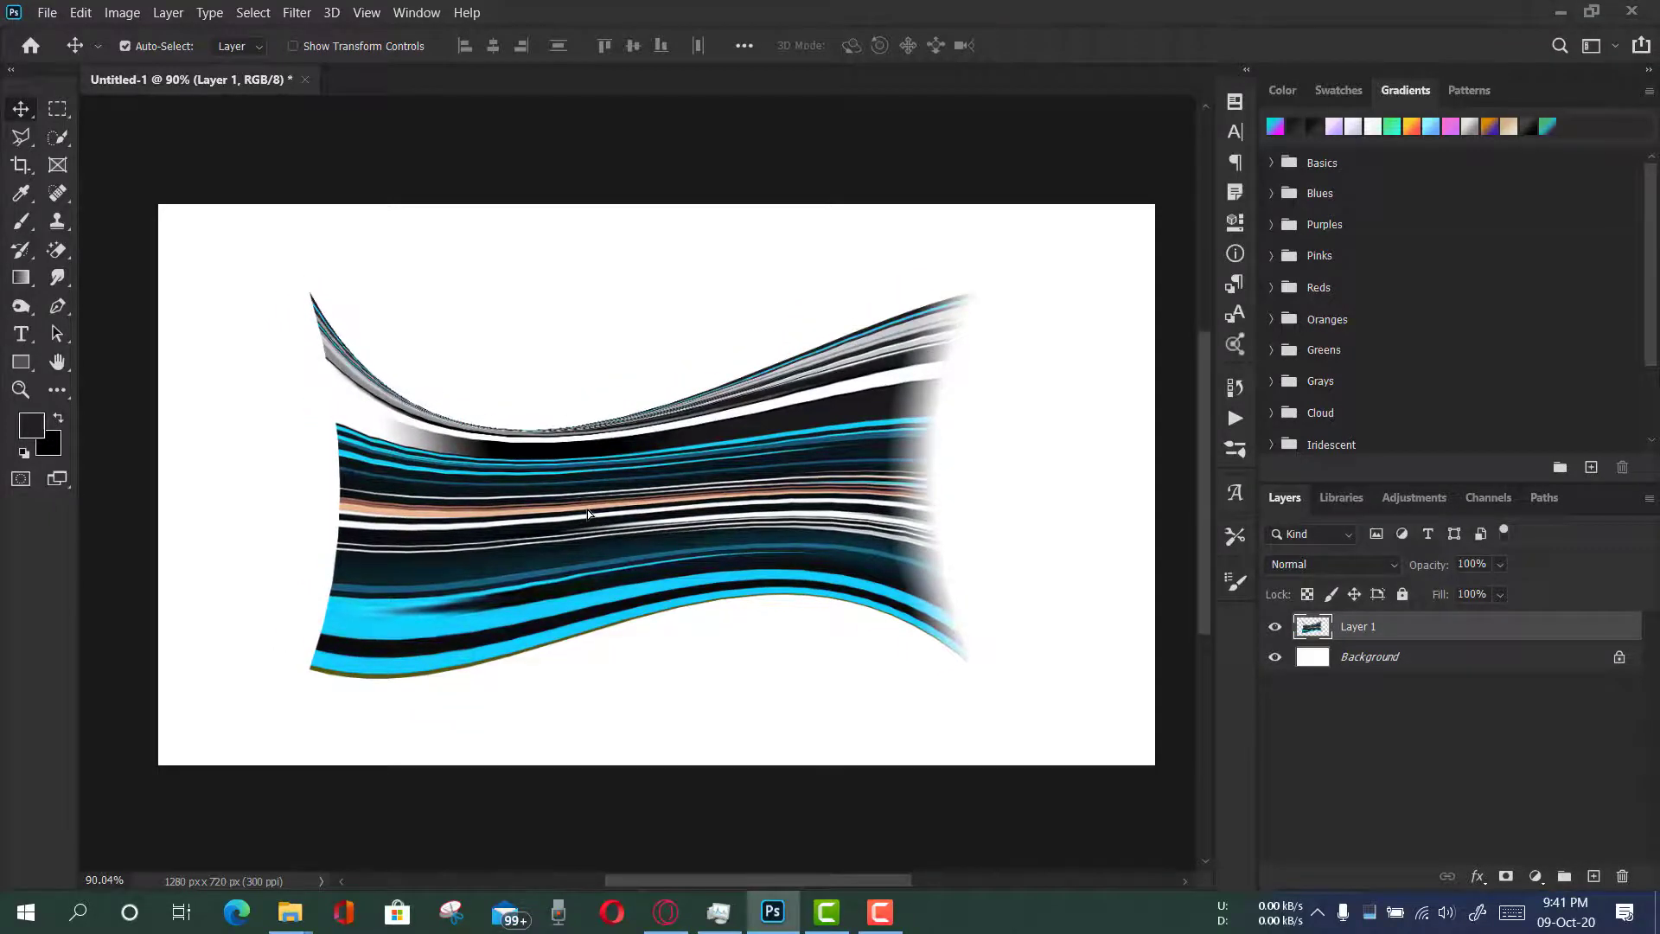